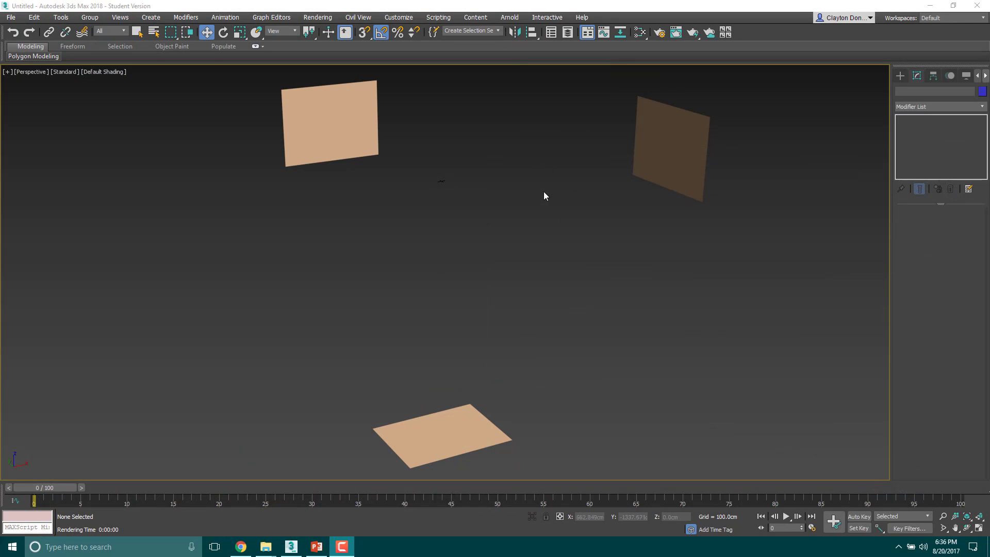
Open the Slate Material Editor and drag it down to uncover all three reference planes.
middle_drag(543, 196, 532, 222)
key(m)
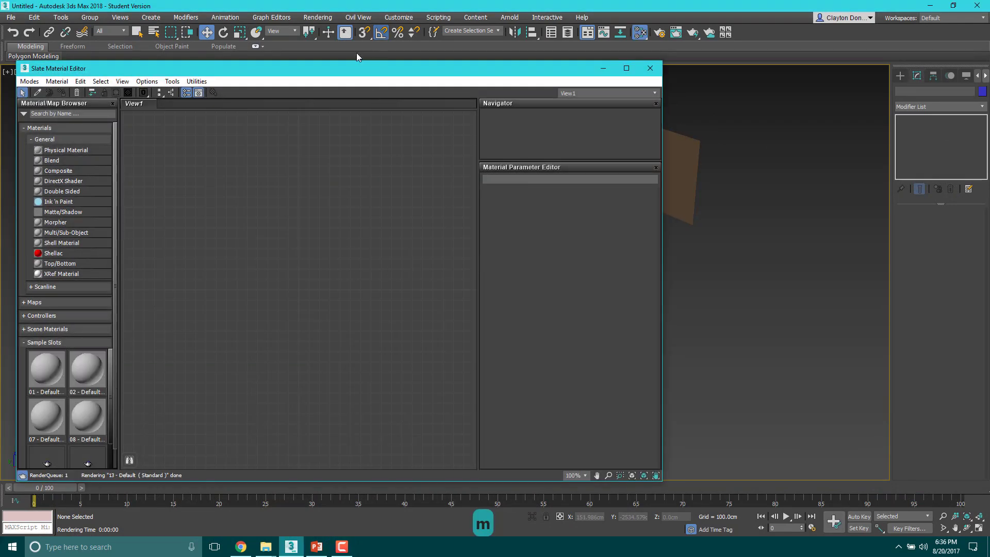
drag(326, 69, 624, 484)
middle_drag(495, 265, 510, 196)
Check the Front, Left and Top views, then move the editor back to the top-left.
key(f)
key(l)
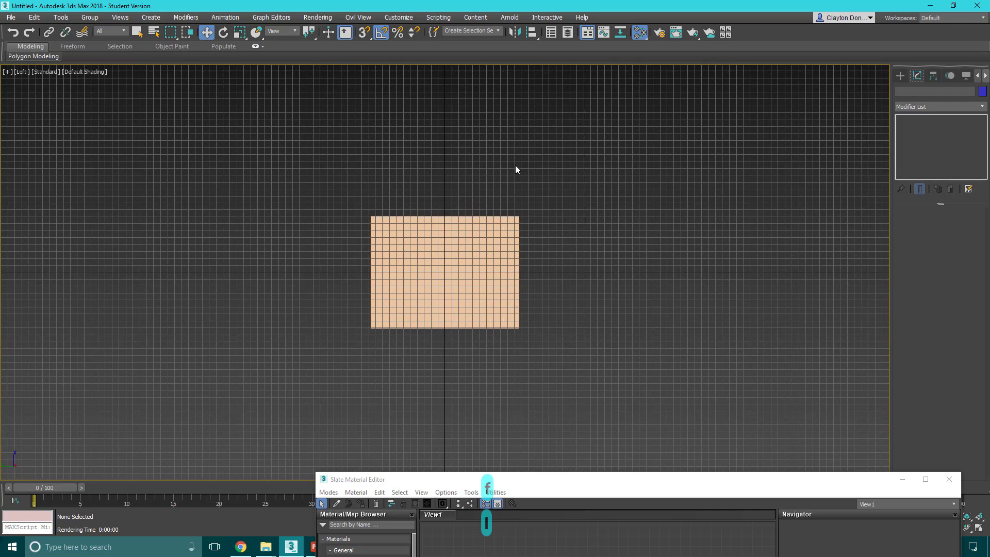
key(t)
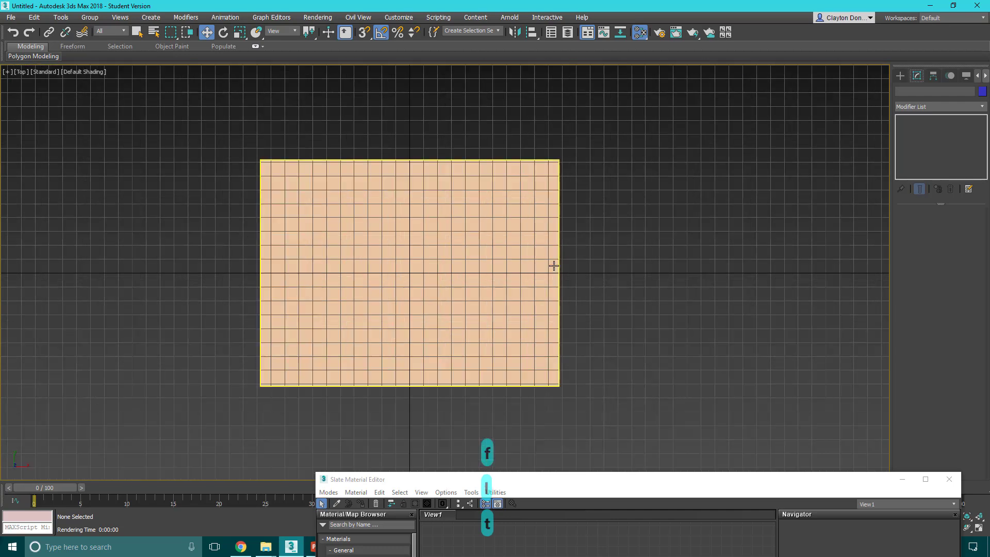
middle_drag(552, 265, 581, 320)
key(f)
drag(562, 477, 537, 94)
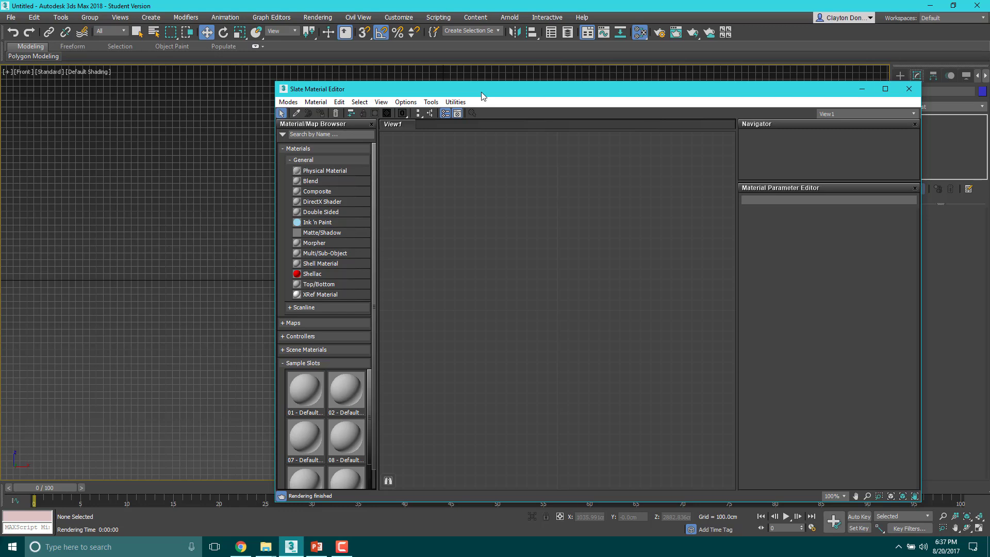
drag(481, 92, 307, 78)
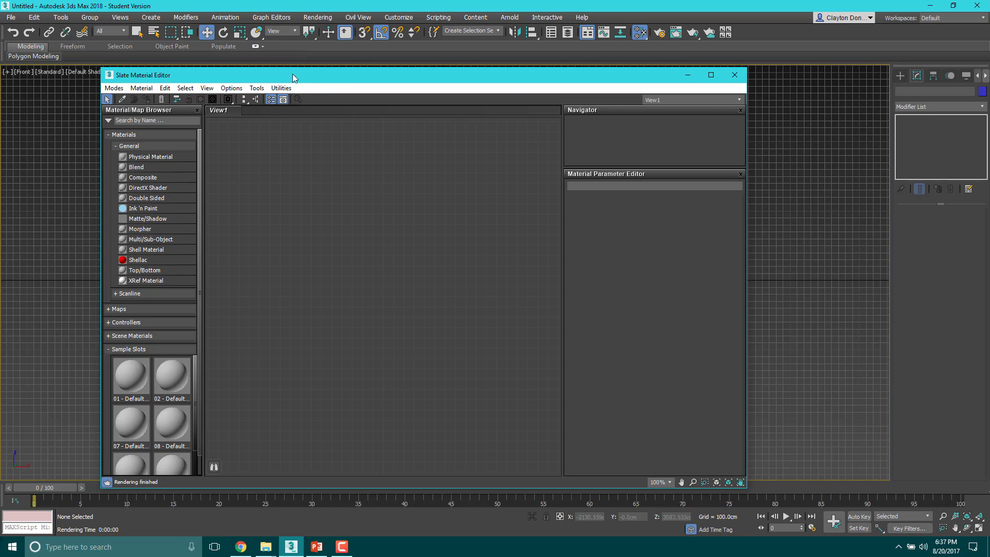
Place the 01 - Default Standard material node in View1 and bring up its add menu.
double_click(133, 374)
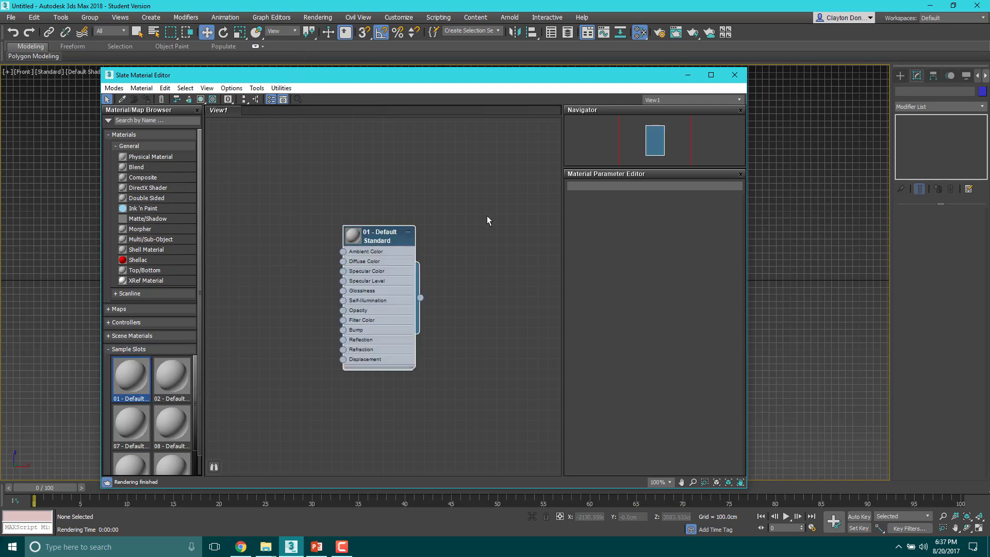
drag(384, 239, 476, 207)
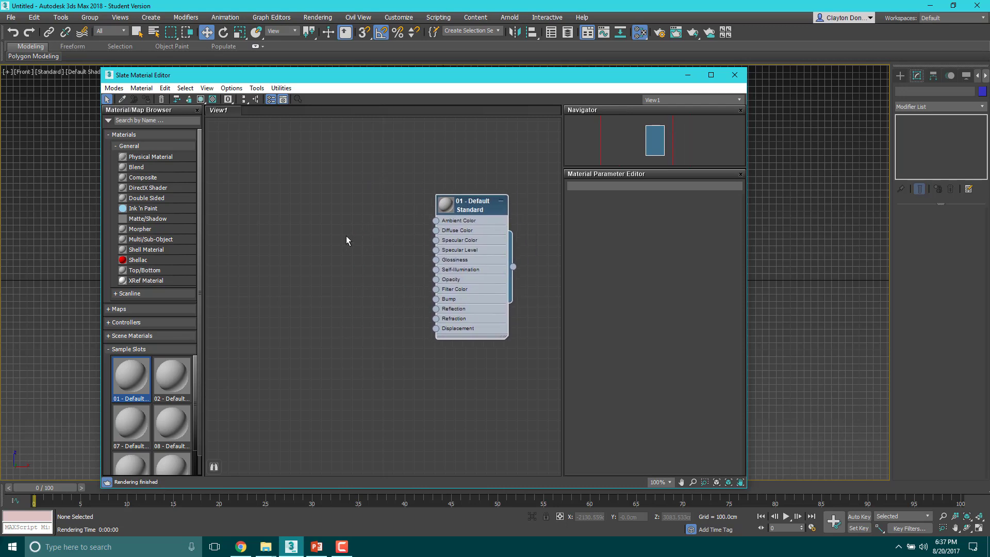
right_click(346, 237)
Add a Bitmap map and browse from Desktop to the Q1W3D1_14_CASetUp folder.
mouse_move(386, 255)
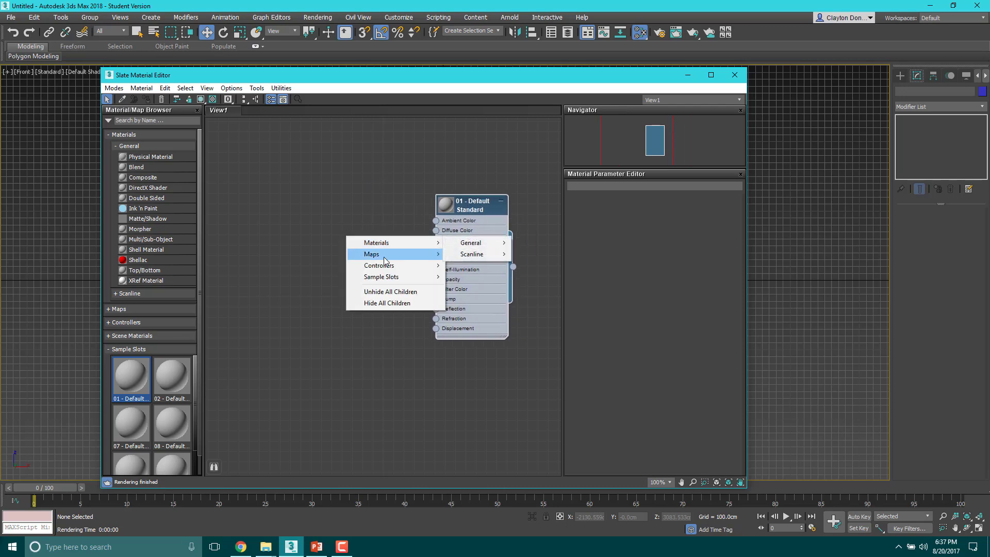
mouse_move(518, 260)
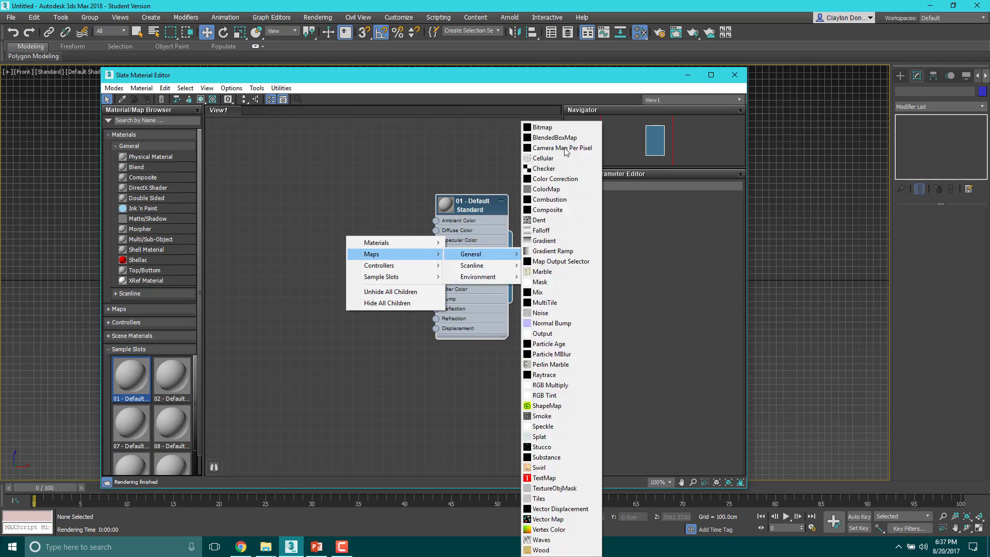
click(546, 128)
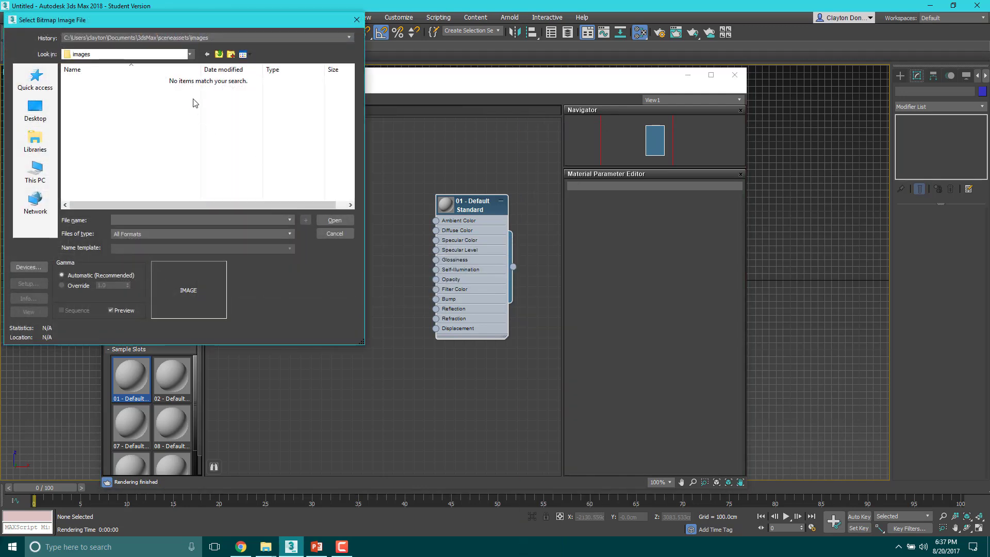
click(219, 55)
click(219, 54)
click(219, 54)
click(219, 54)
click(219, 54)
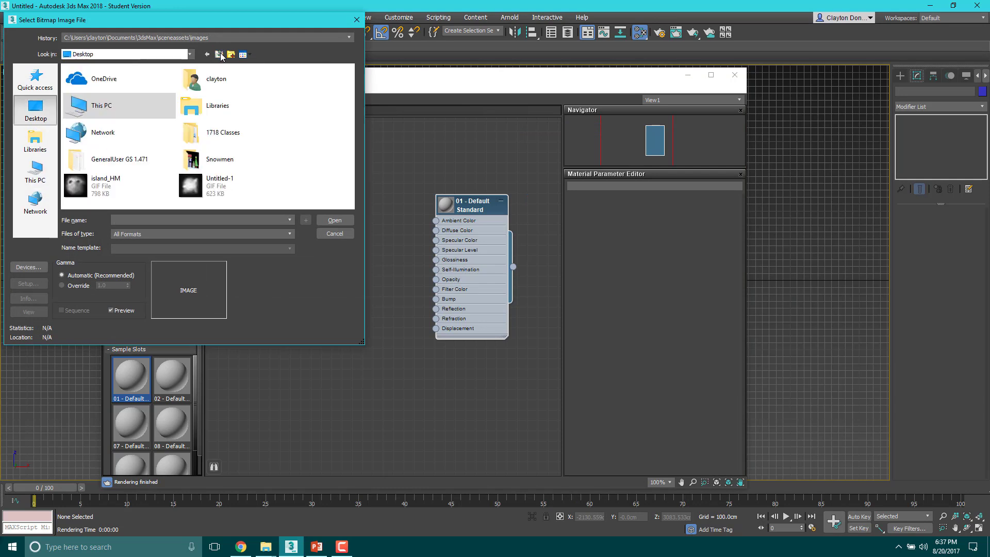
double_click(205, 135)
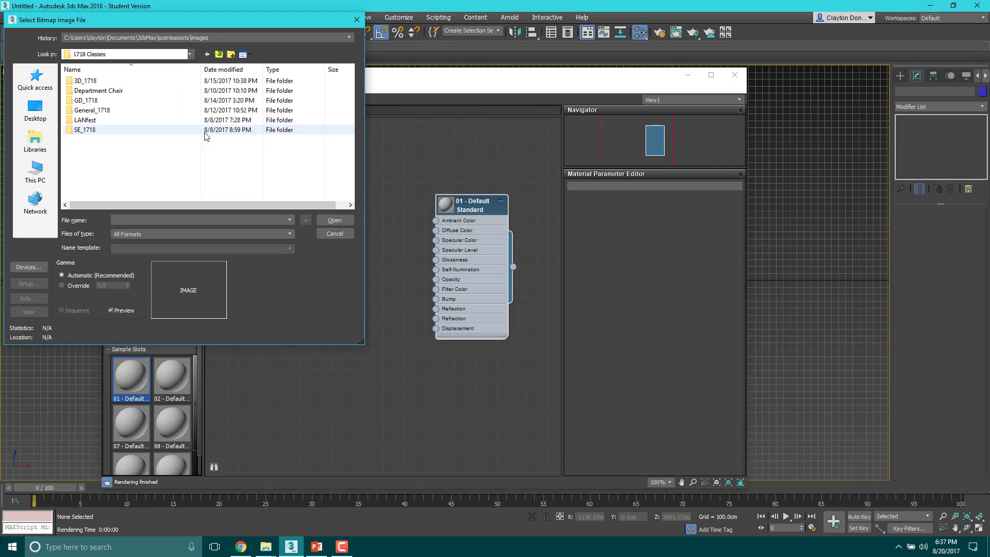
double_click(94, 81)
double_click(97, 82)
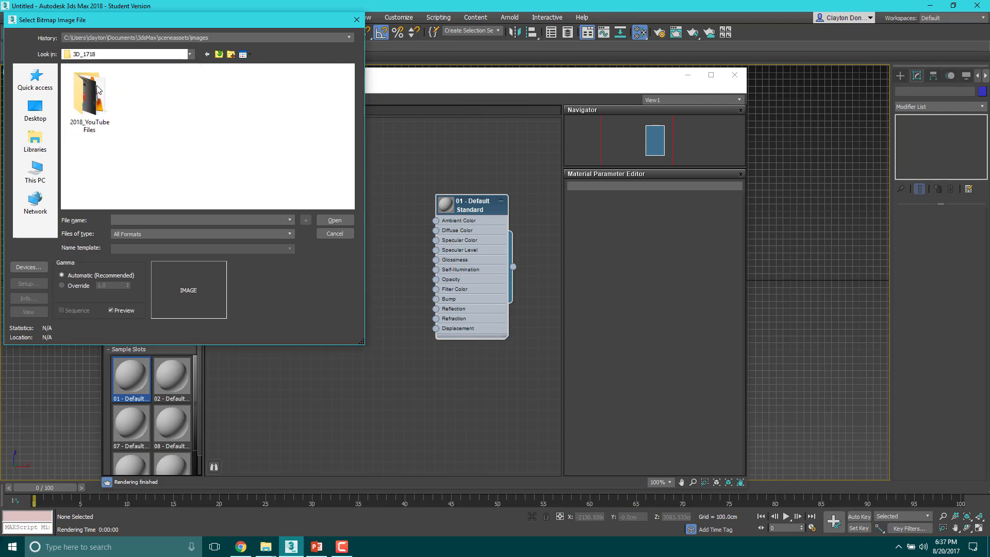
double_click(89, 103)
scroll(122, 190, down, 2)
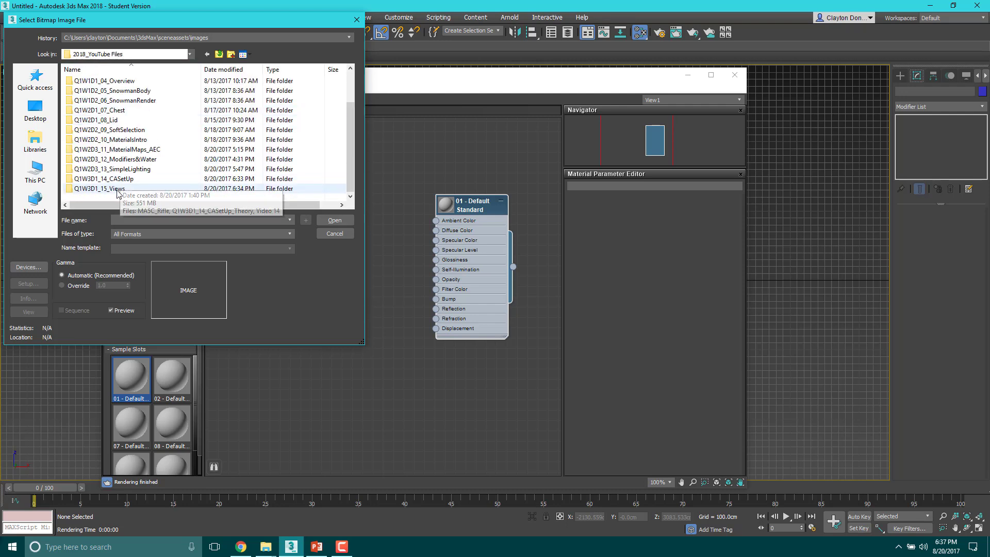
double_click(118, 178)
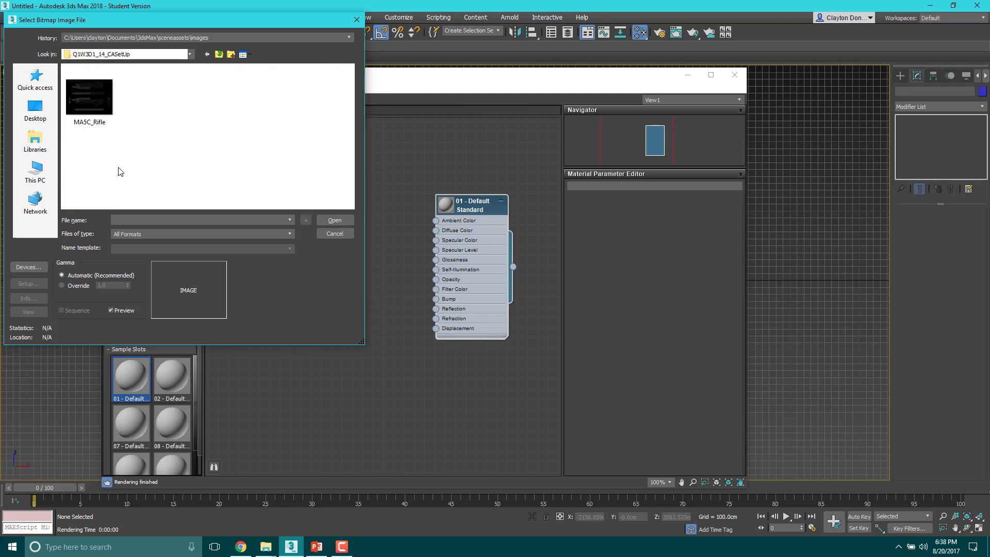
Load MA5C_Rifle as Map #1 and wire it into the material's Diffuse Color.
click(86, 101)
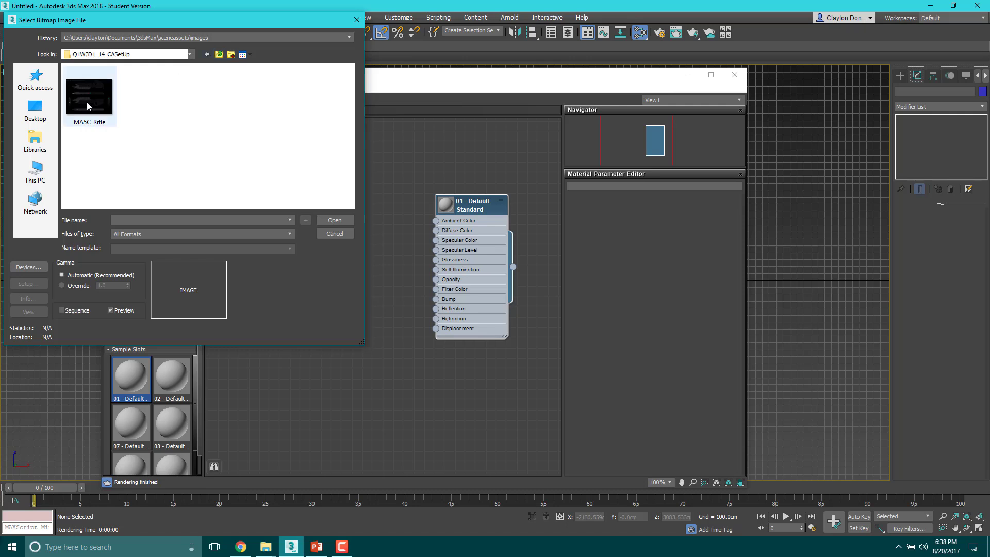
click(334, 221)
drag(393, 239, 433, 230)
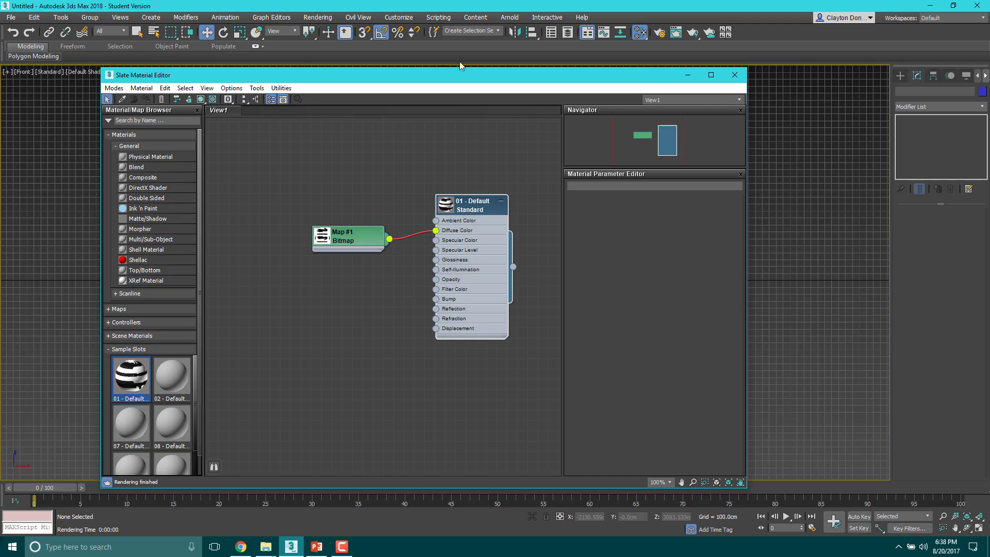
Display Map #1's parameters and preview the loaded MA5C_Rifle image.
drag(466, 76, 125, 71)
double_click(20, 231)
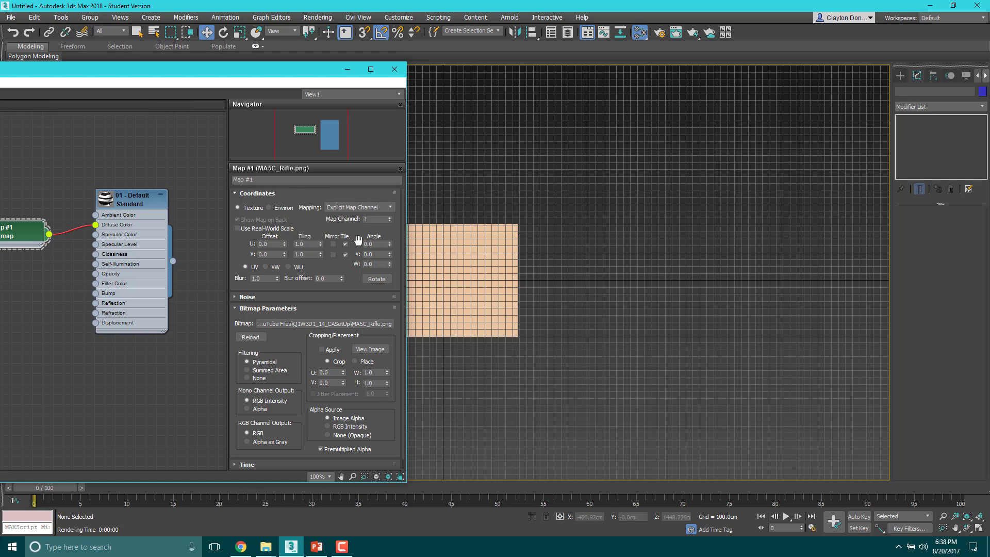
drag(273, 74, 551, 65)
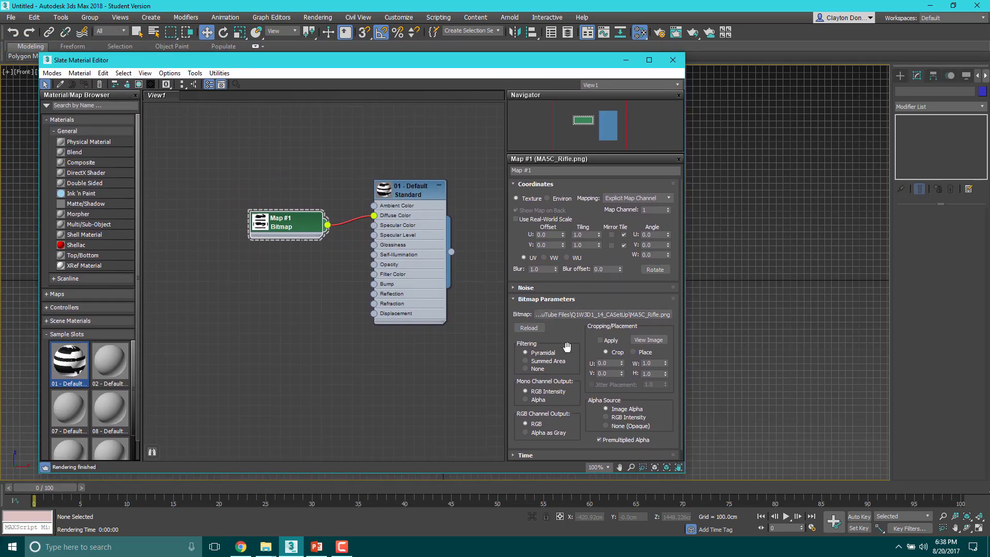
click(648, 341)
drag(839, 230, 342, 84)
click(610, 75)
Select the 01 - Default material and turn on Show Shaded Material in Viewport.
drag(502, 61, 543, 72)
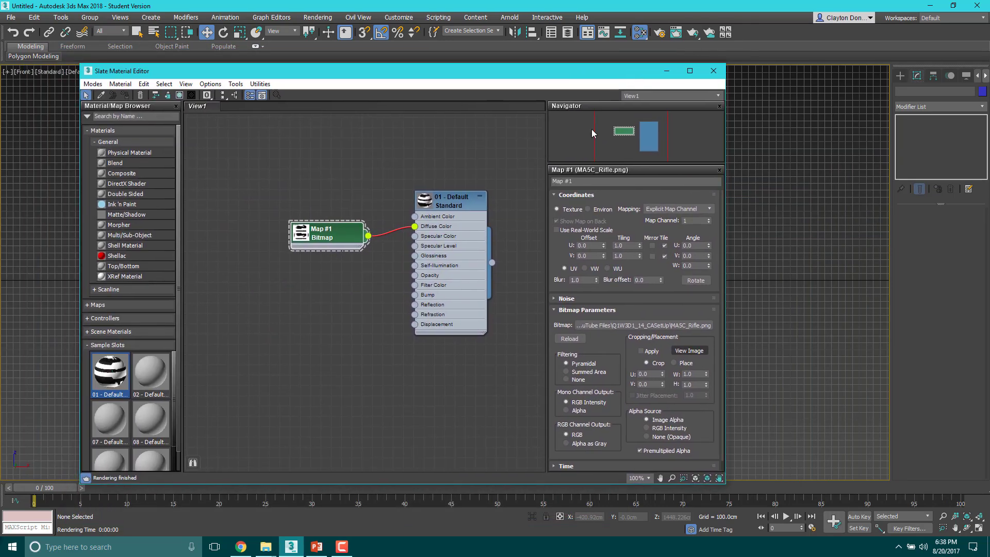
click(446, 208)
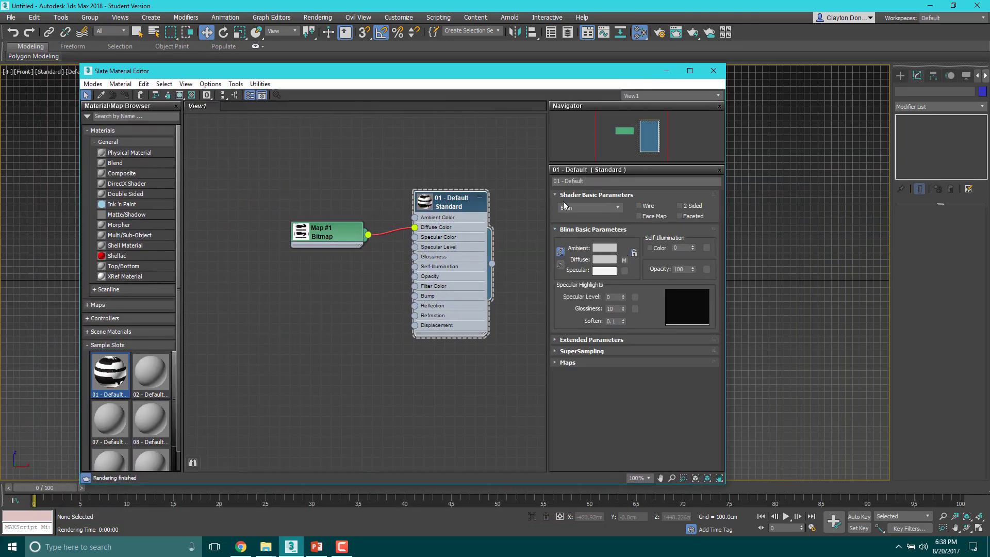
click(180, 96)
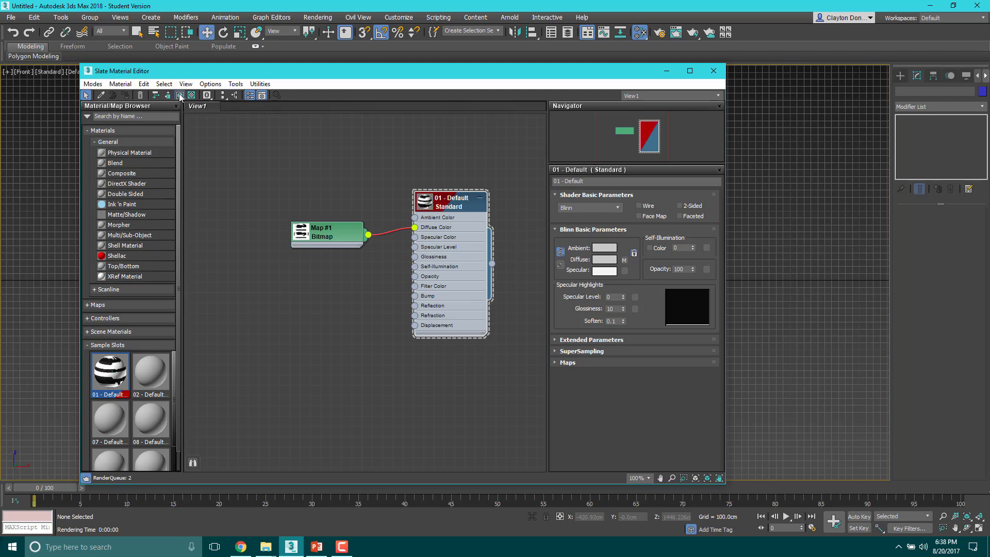
Select all three reference planes, starting with Ref_Left.
drag(368, 80, 0, 151)
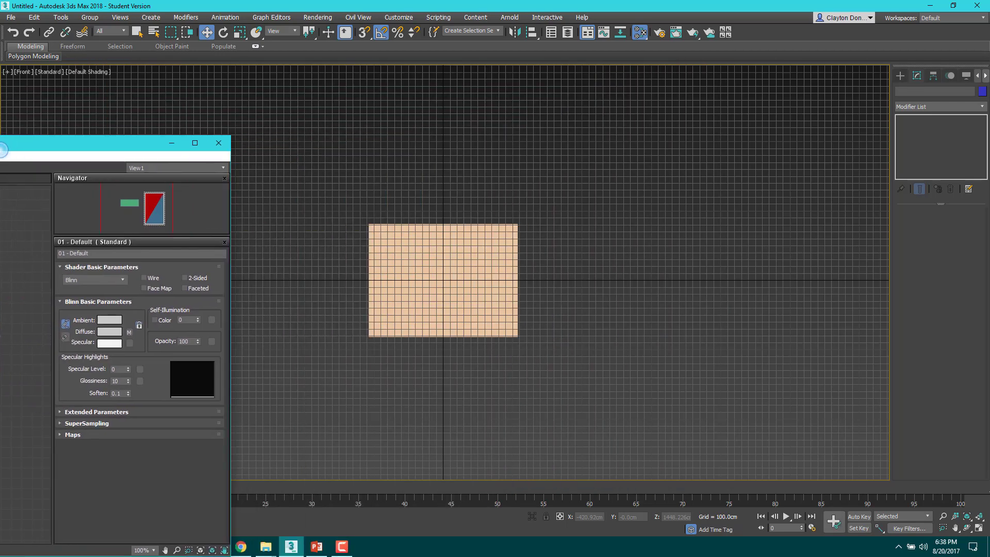
click(444, 236)
scroll(557, 335, down, 6)
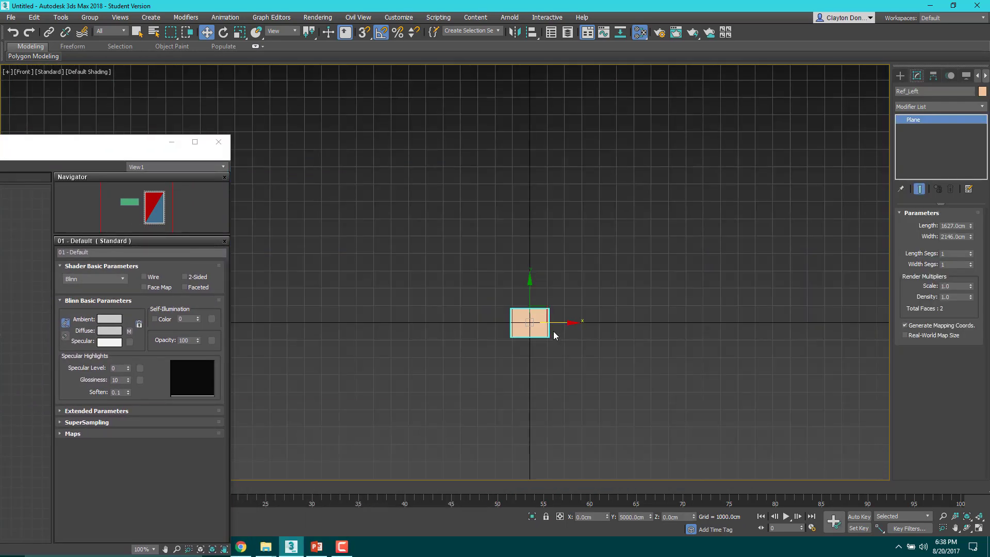
alt+middle_drag(554, 334, 550, 315)
drag(549, 315, 691, 434)
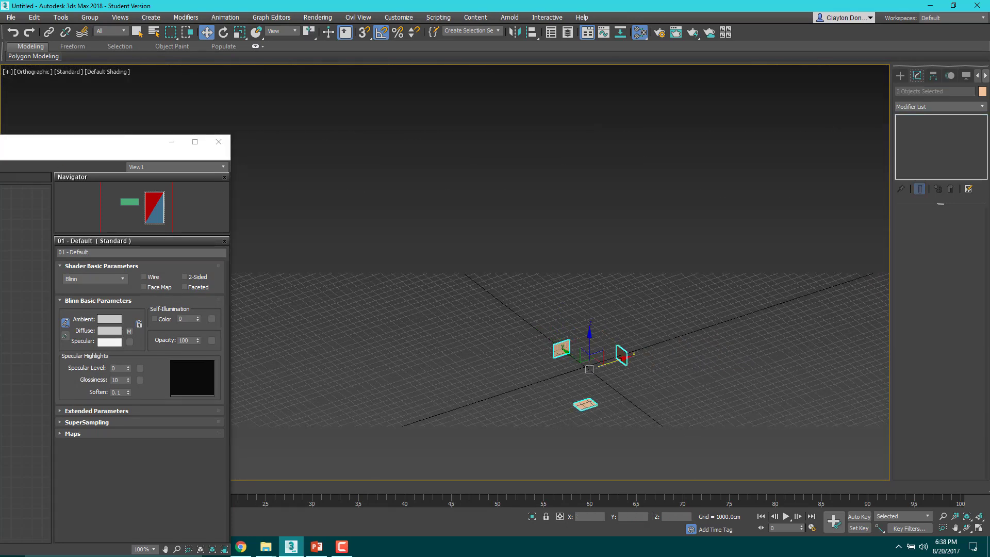
Assign the rifle material to the selected planes and return to the Front view.
drag(103, 141, 547, 133)
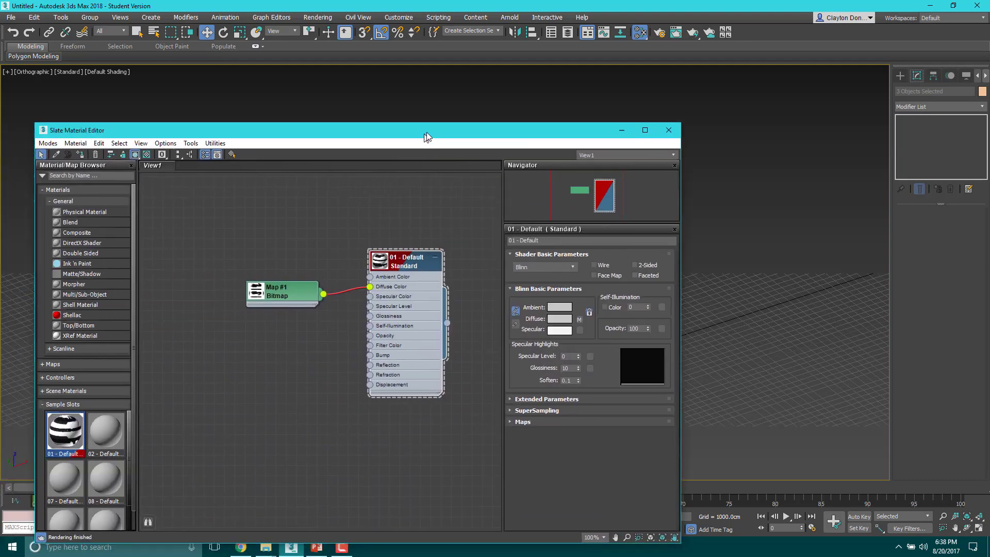
click(665, 134)
middle_drag(586, 286, 526, 204)
key(f)
middle_drag(452, 256, 447, 230)
scroll(448, 230, up, 4)
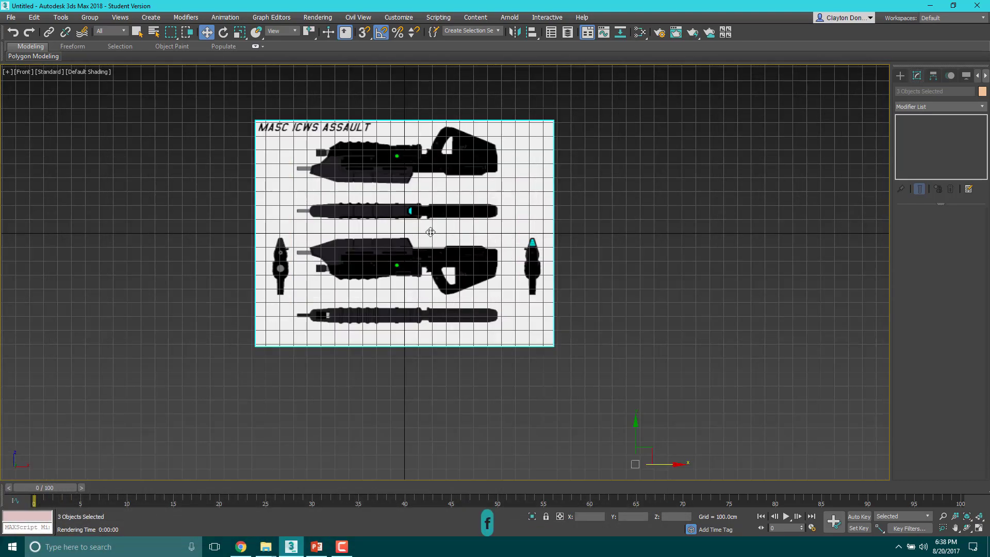
scroll(429, 228, down, 2)
scroll(429, 228, up, 3)
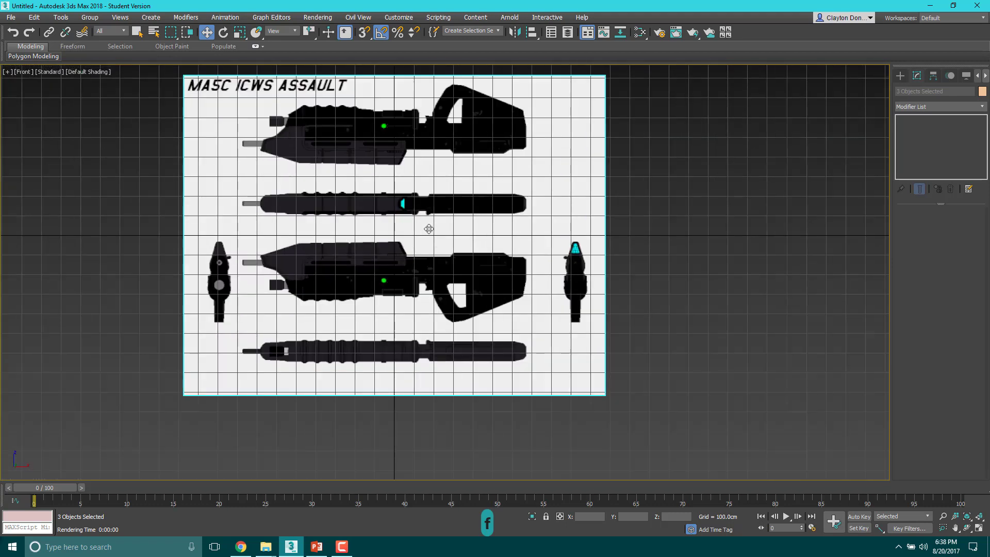
middle_drag(429, 229, 430, 264)
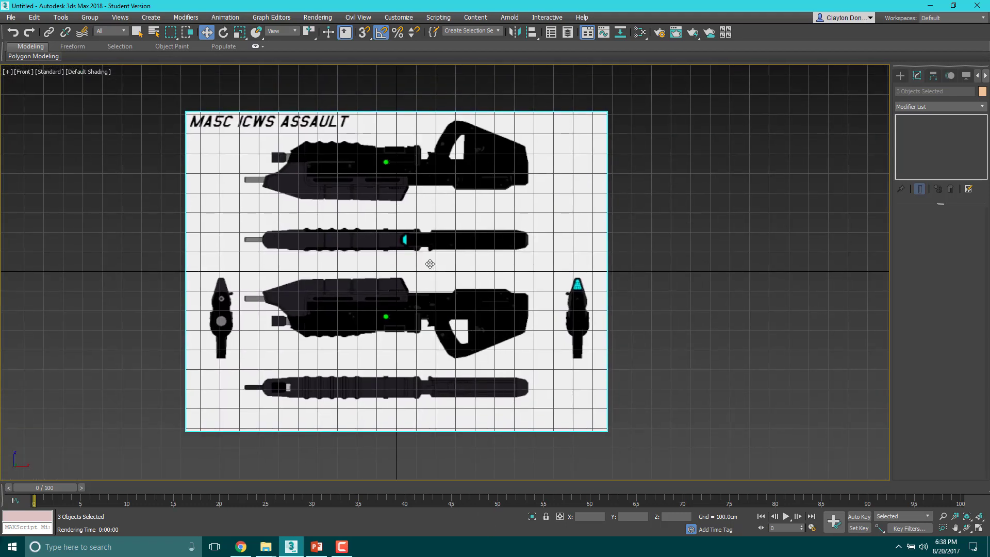
key(l)
key(t)
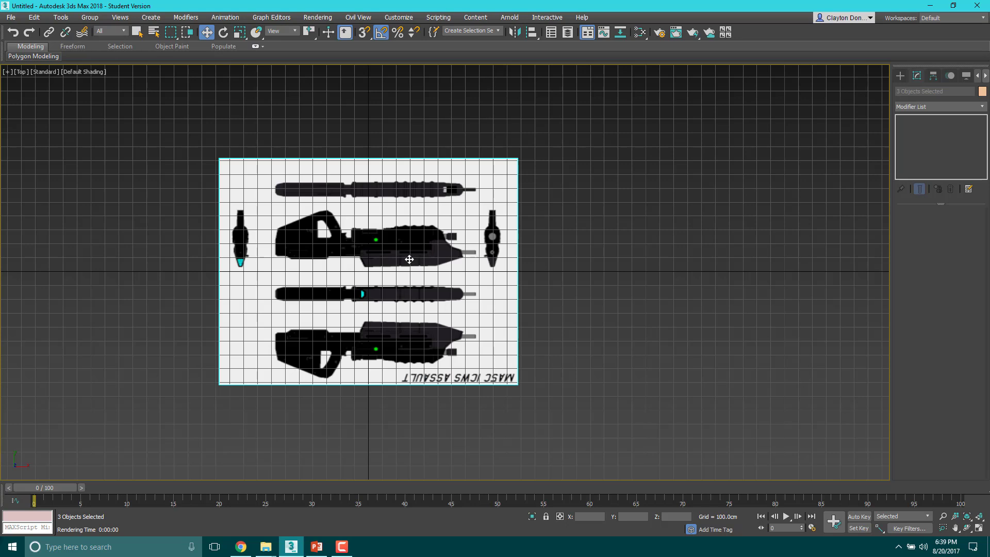
middle_drag(418, 259, 415, 264)
key(f)
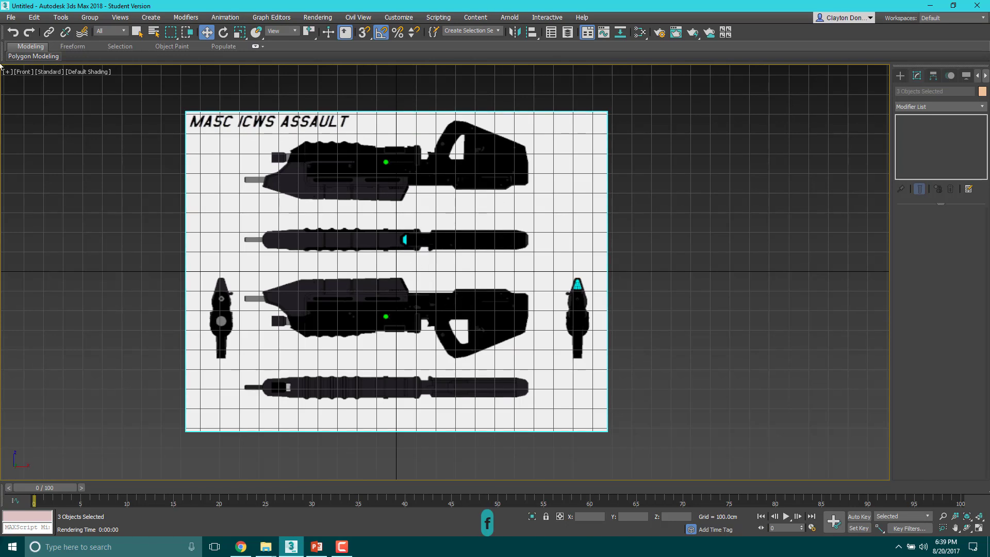
drag(333, 242, 562, 342)
Select only Ref_Left and move it into rough position in the Front view.
right_click(562, 342)
click(541, 285)
key(w)
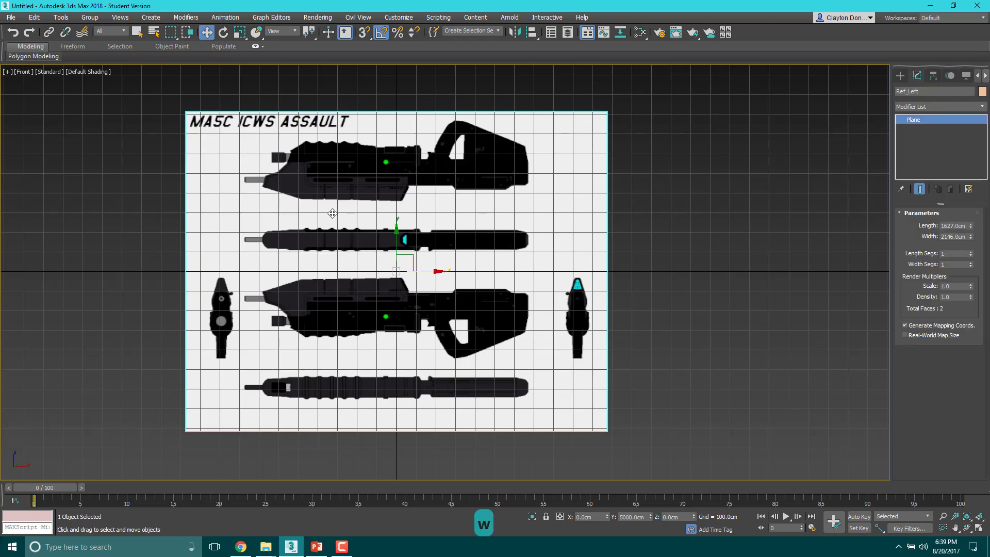
drag(410, 257, 615, 224)
scroll(422, 265, up, 6)
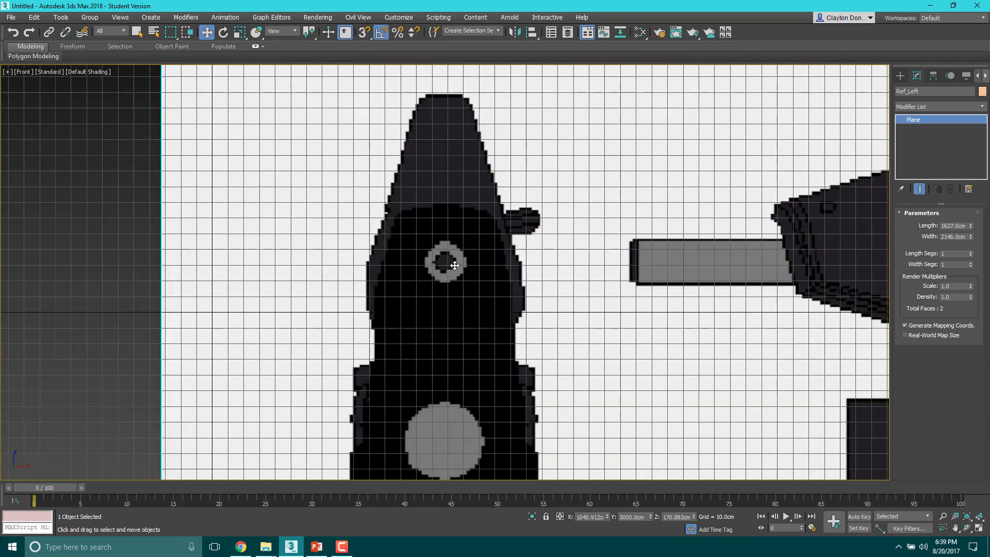
scroll(463, 248, down, 6)
scroll(463, 248, up, 3)
scroll(464, 248, down, 3)
middle_drag(650, 253, 466, 247)
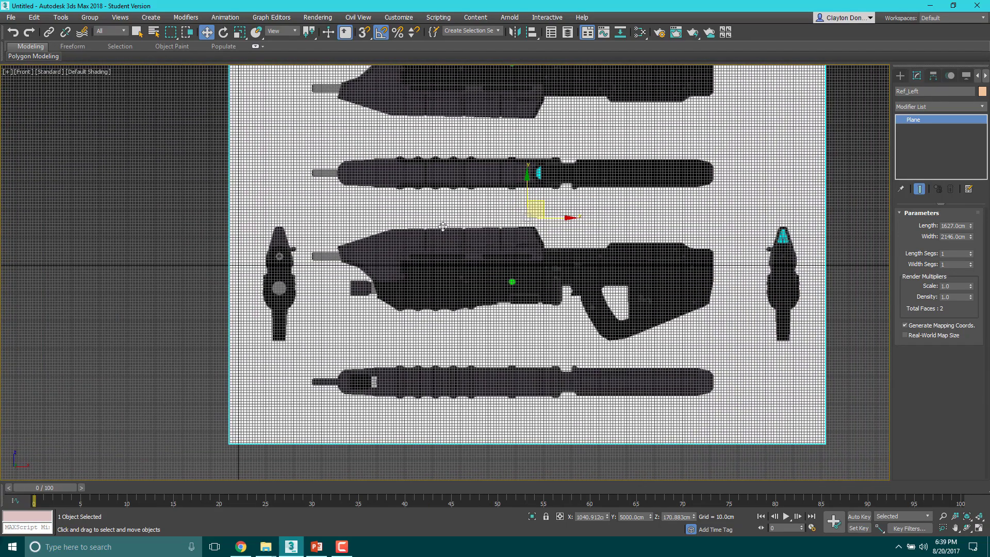
Shift Ref_Left further left so its side views line up.
drag(534, 203, 587, 209)
scroll(316, 236, up, 8)
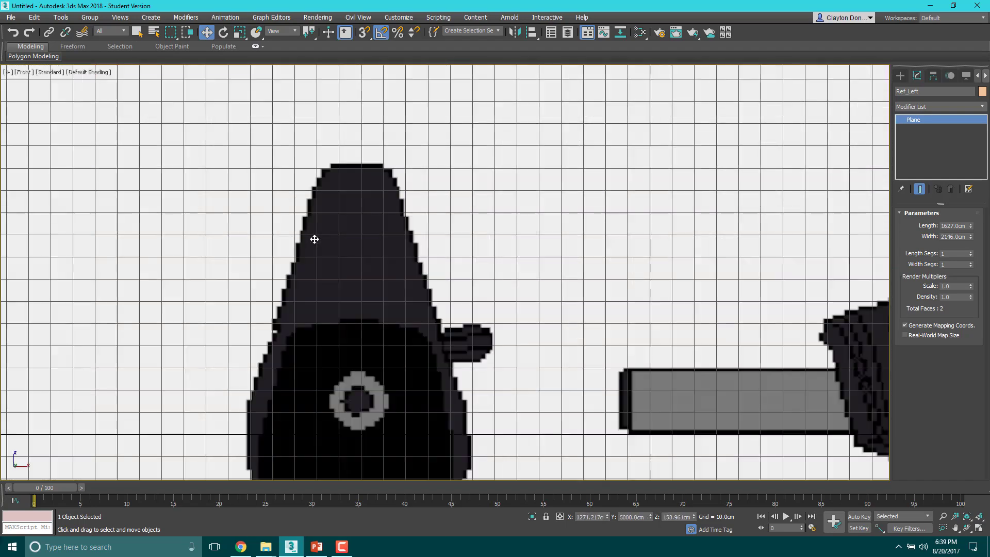
scroll(349, 314, down, 4)
scroll(349, 314, up, 2)
scroll(342, 302, up, 3)
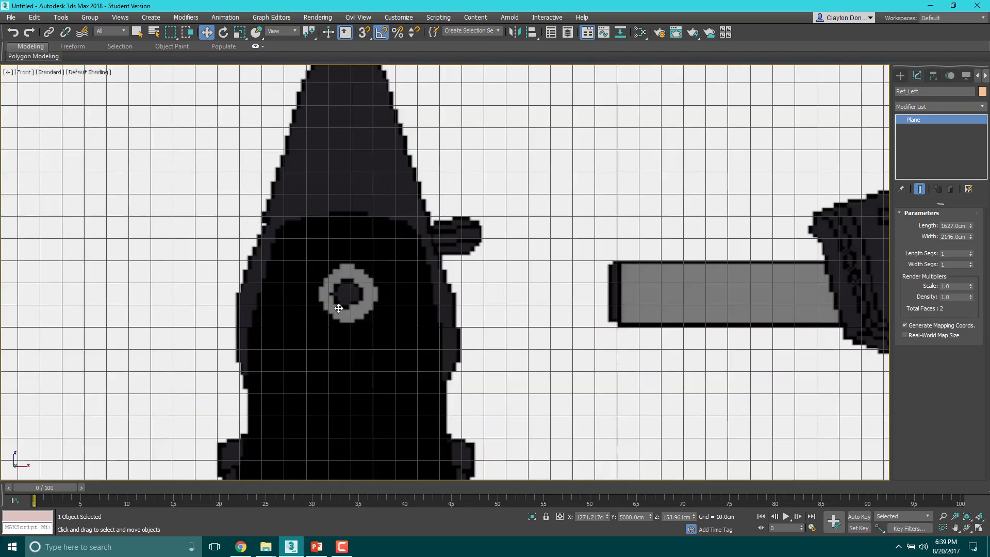
scroll(352, 295, down, 4)
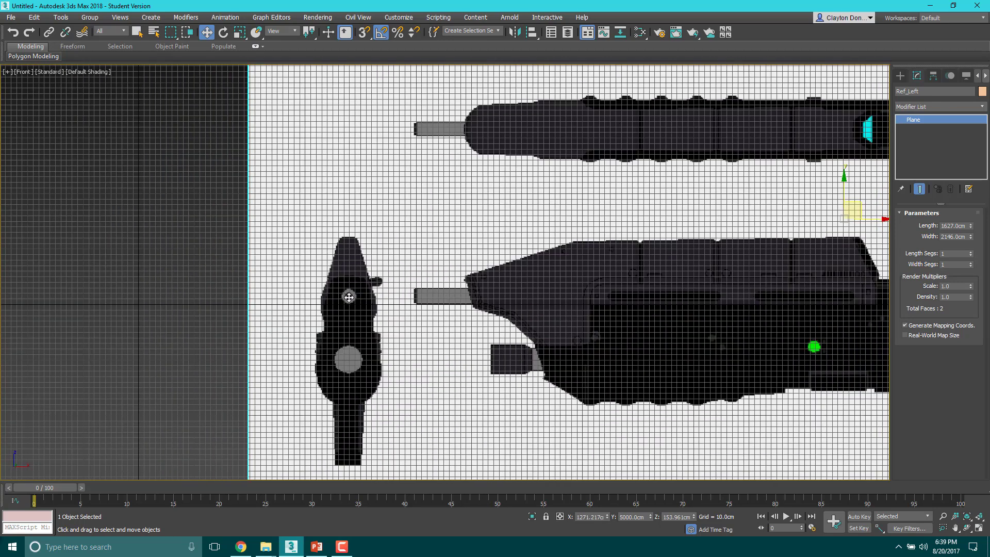
drag(467, 278, 259, 285)
scroll(284, 291, down, 5)
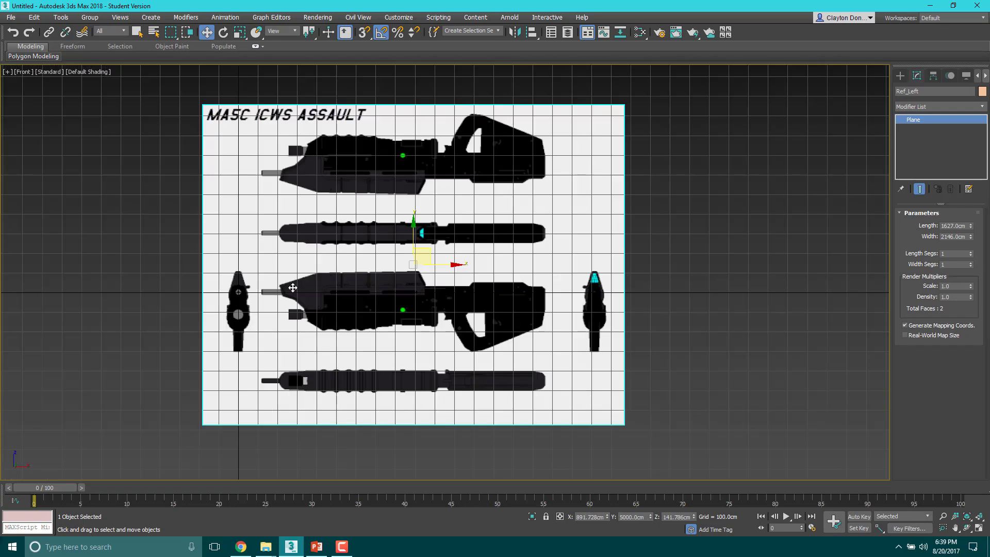
middle_drag(278, 306, 407, 228)
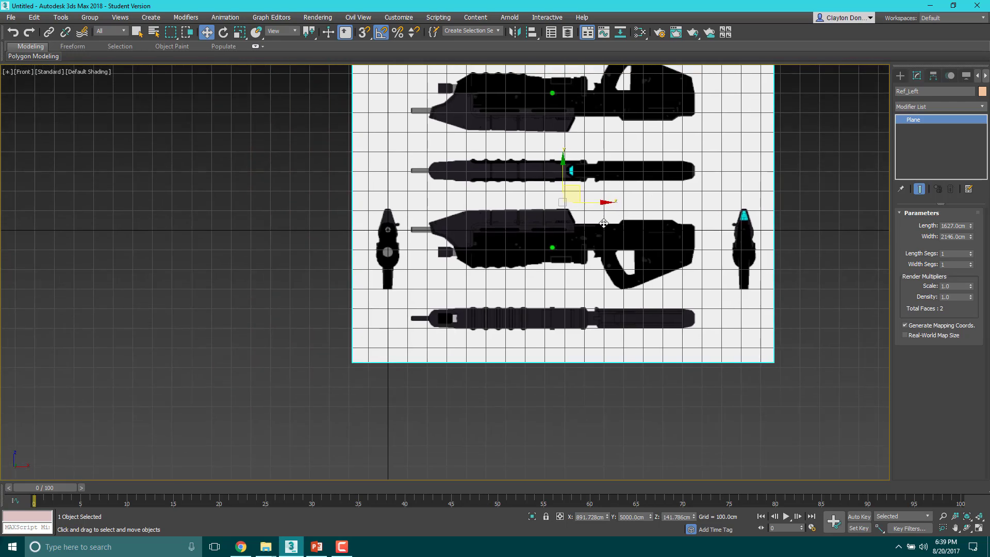
scroll(603, 224, up, 4)
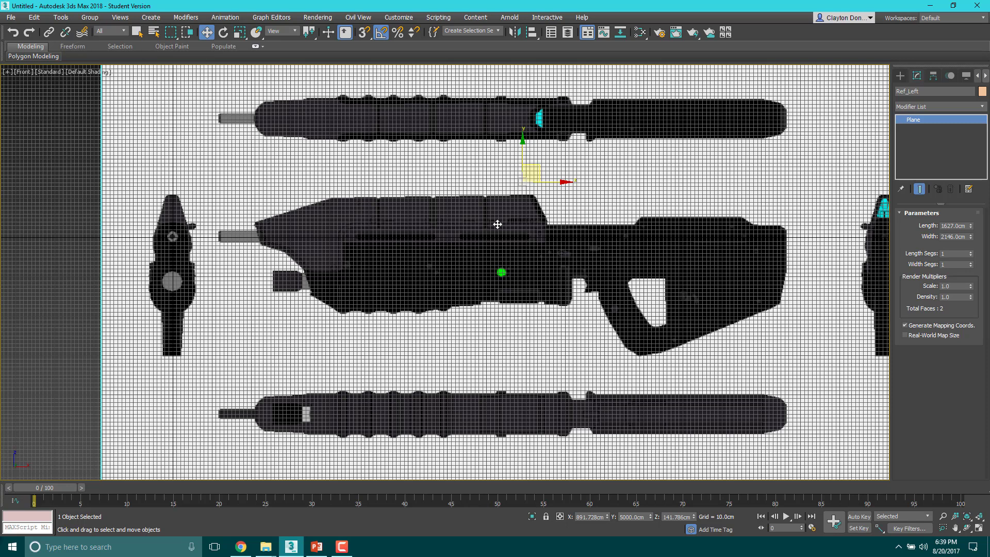
scroll(175, 236, up, 3)
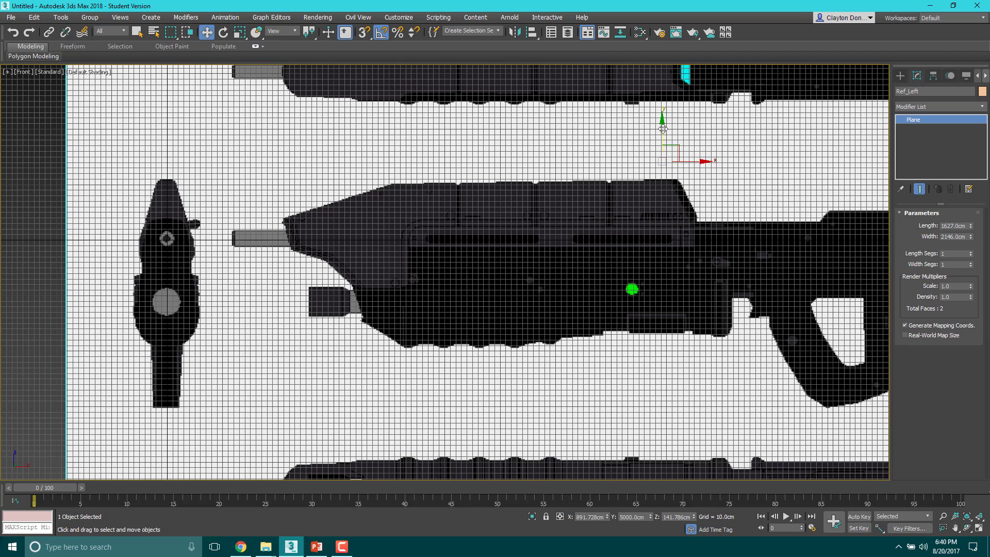
Lower and nudge Ref_Left into alignment, then bring up the Viewport Configuration settings.
drag(662, 128, 662, 130)
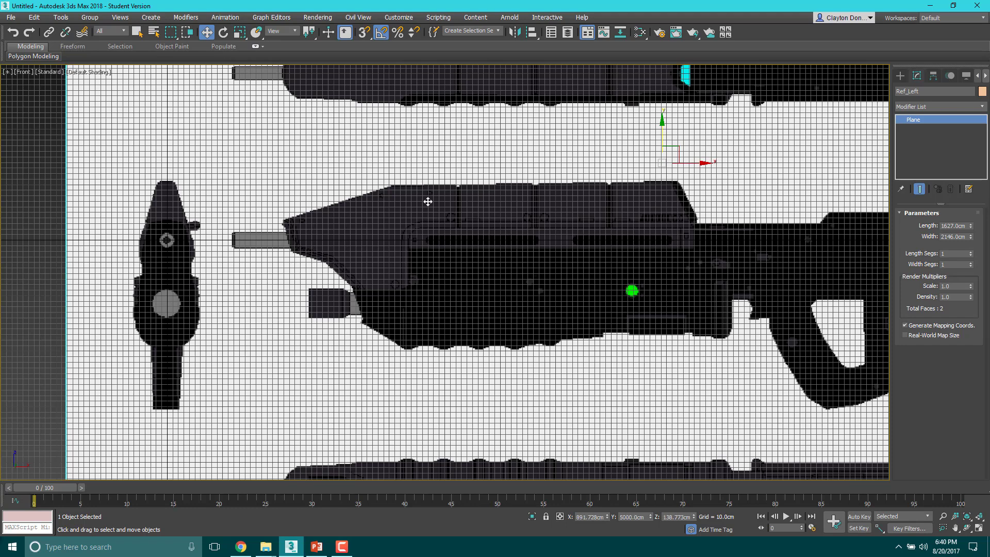
scroll(150, 249, up, 10)
scroll(171, 208, down, 10)
scroll(726, 227, down, 6)
scroll(542, 256, up, 4)
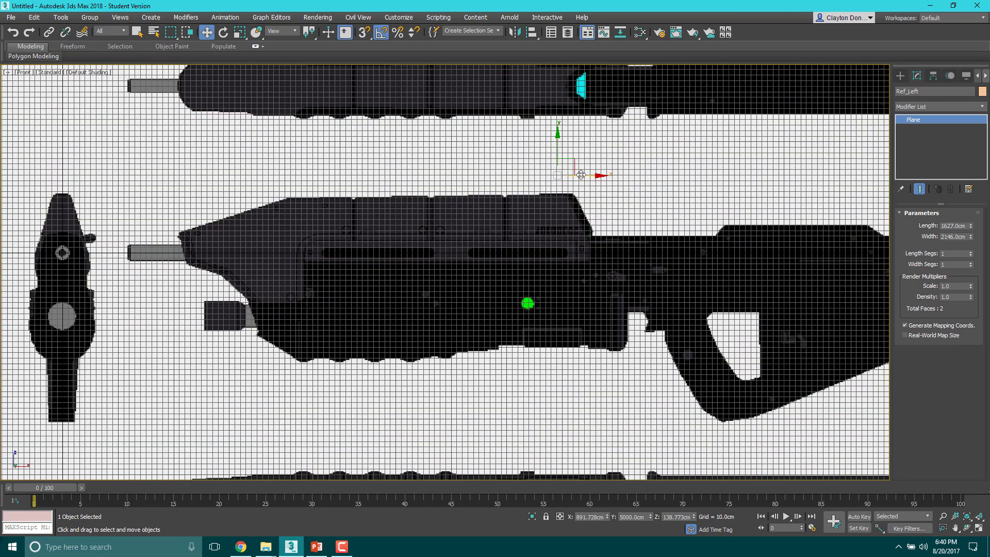
drag(581, 174, 581, 174)
click(7, 73)
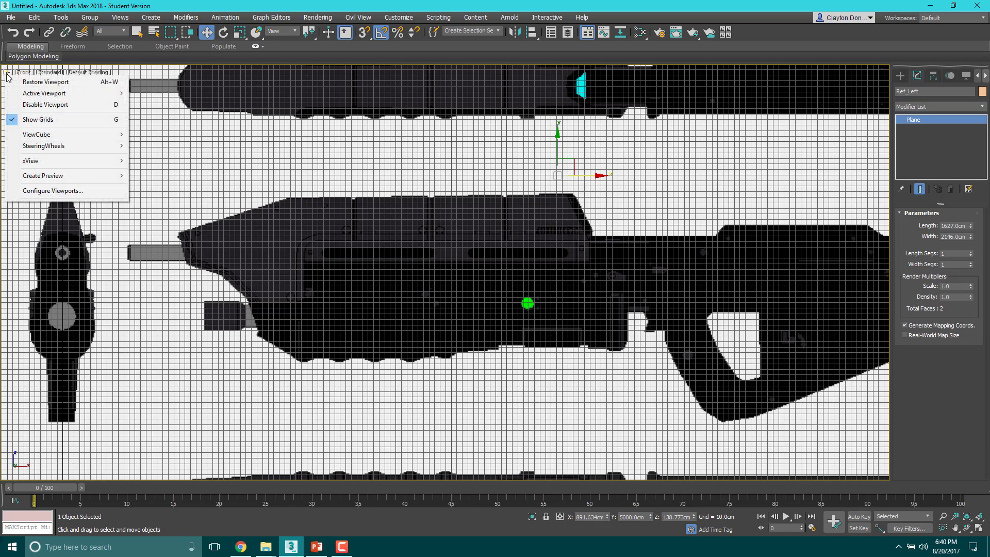
click(52, 190)
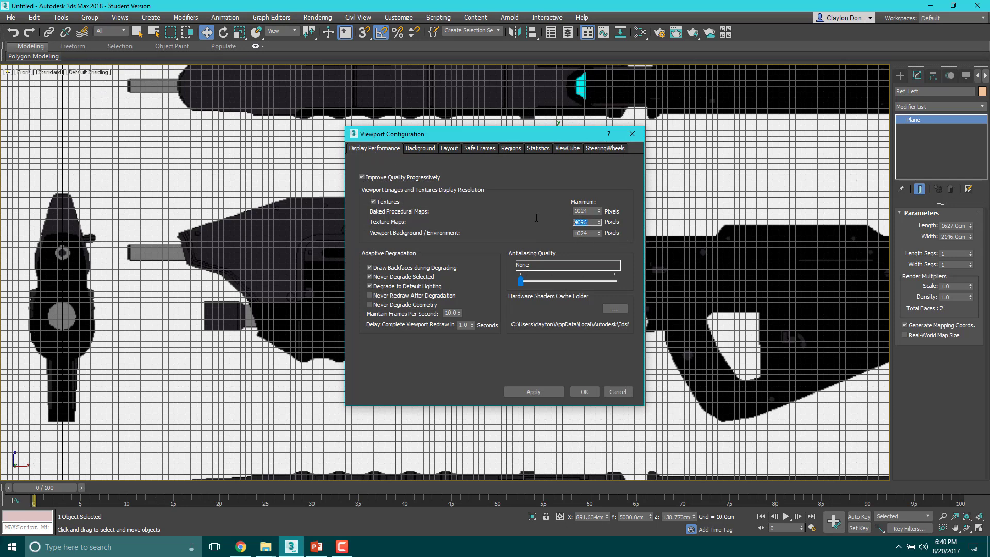
Close Viewport Configuration and recentre the Front view on the reference sheet.
click(632, 133)
scroll(406, 181, down, 5)
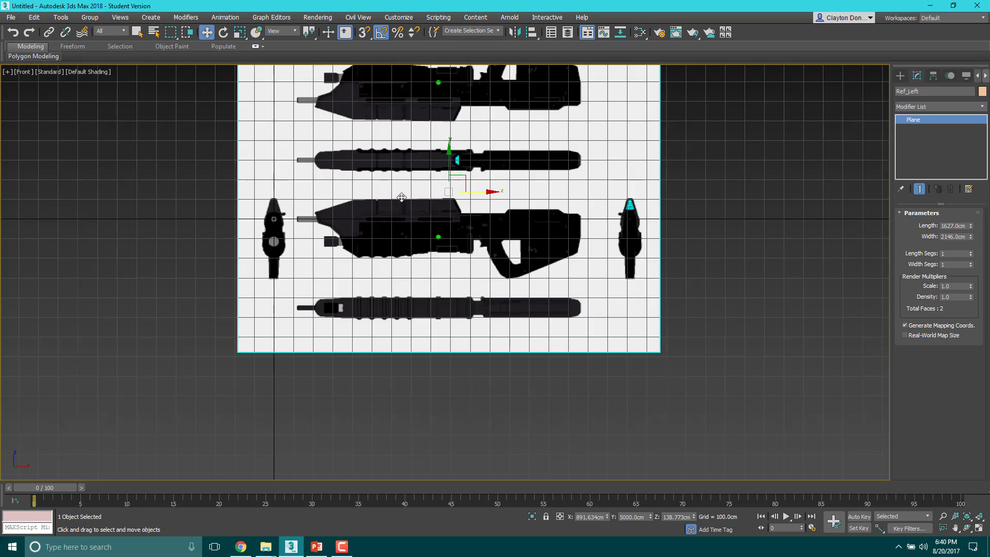
middle_drag(238, 261, 322, 308)
scroll(378, 276, up, 5)
middle_drag(378, 276, 440, 233)
Switch to the Left view and select the Ref_Front plane.
key(l)
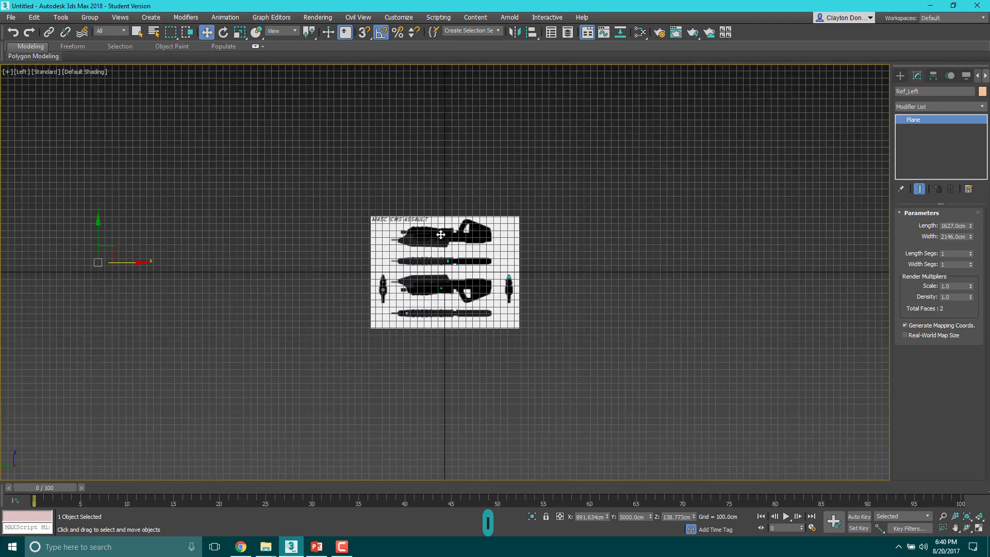
scroll(411, 273, up, 5)
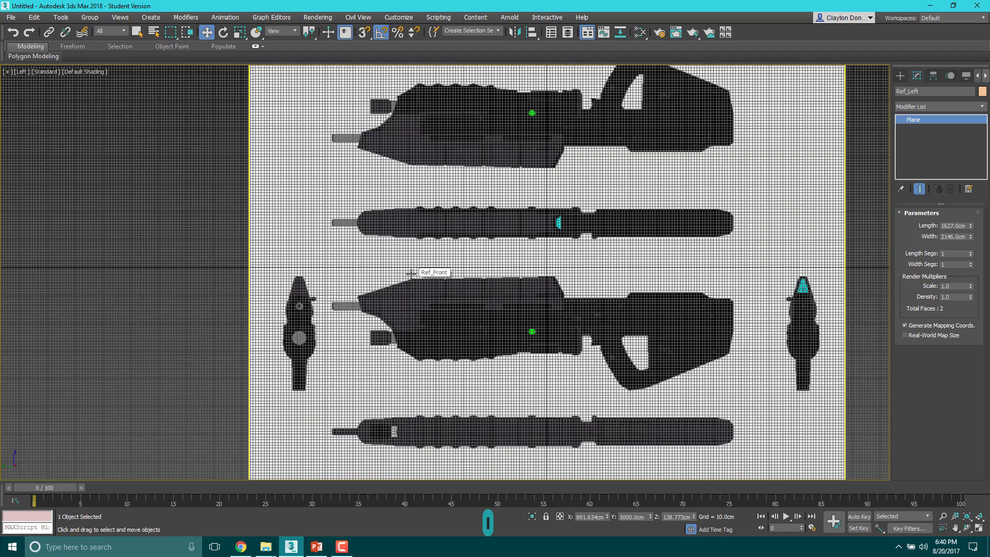
scroll(411, 273, down, 3)
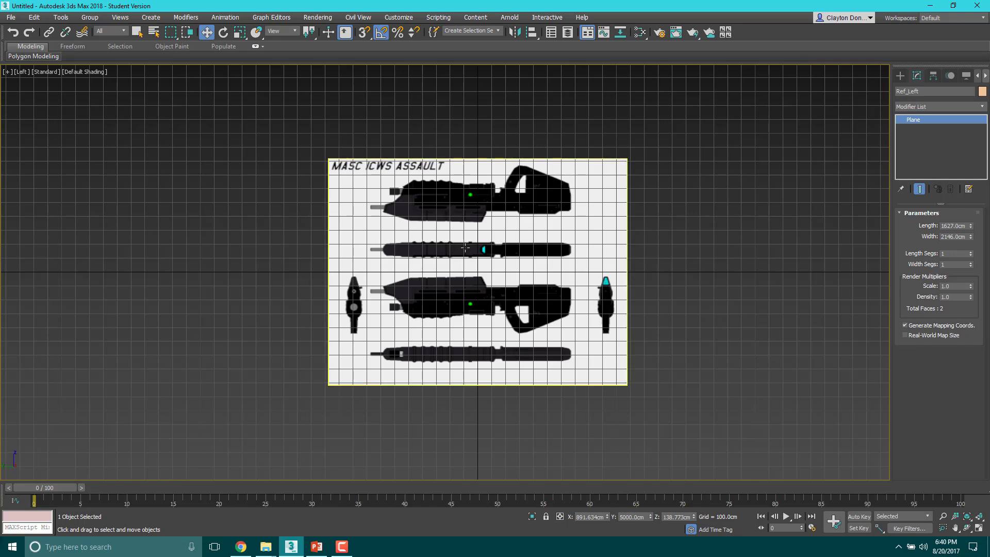
click(372, 202)
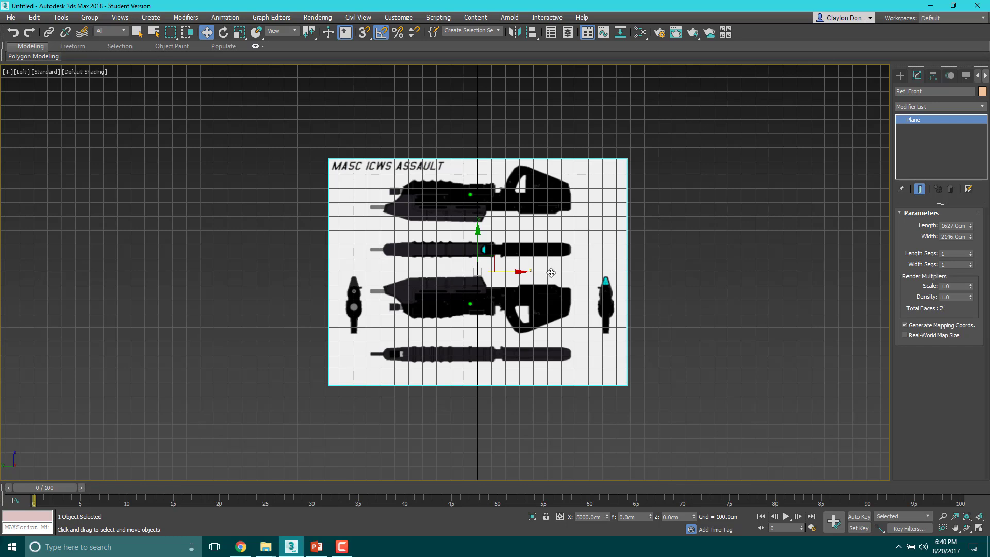
Rotate Ref_Front to face the Left view and raise it upward.
key(e)
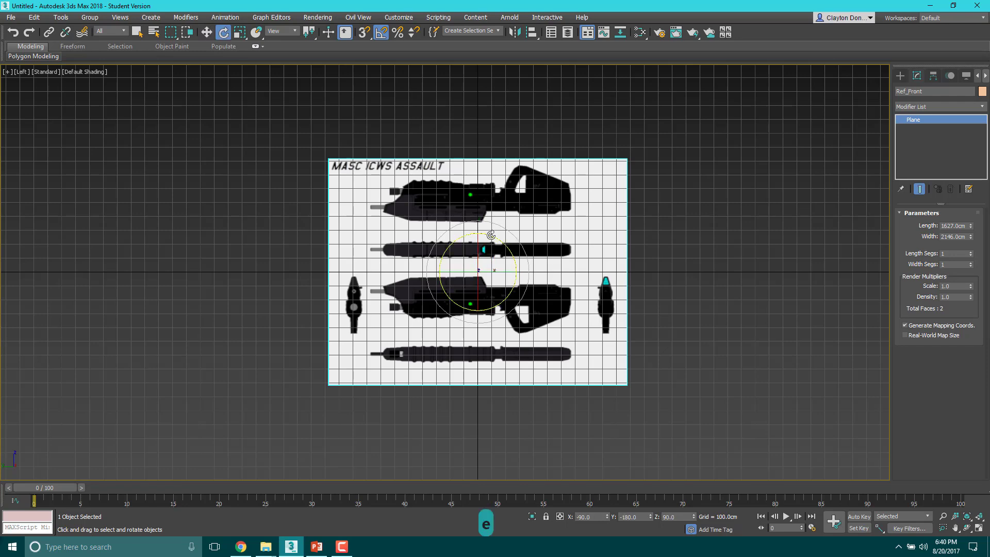
drag(480, 232, 541, 380)
scroll(485, 299, up, 3)
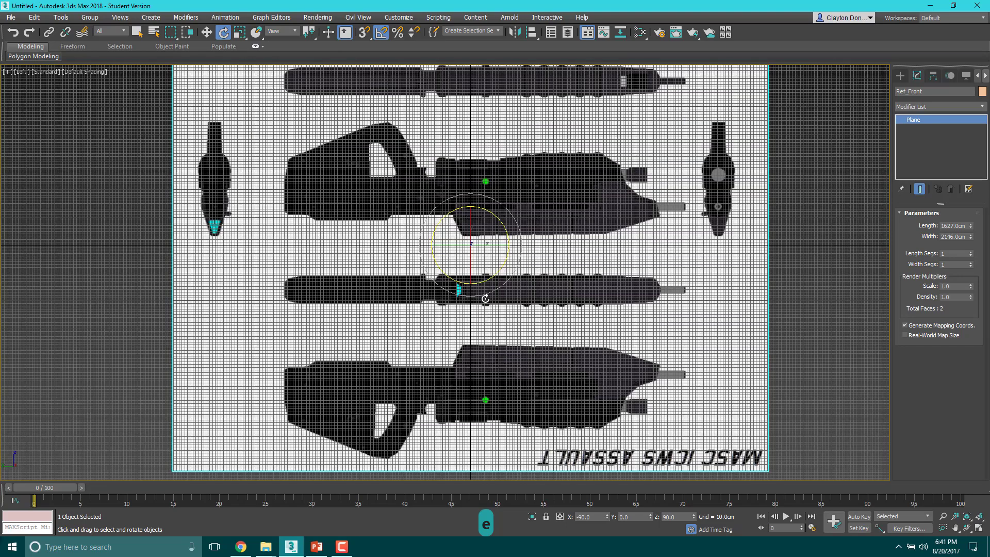
key(w)
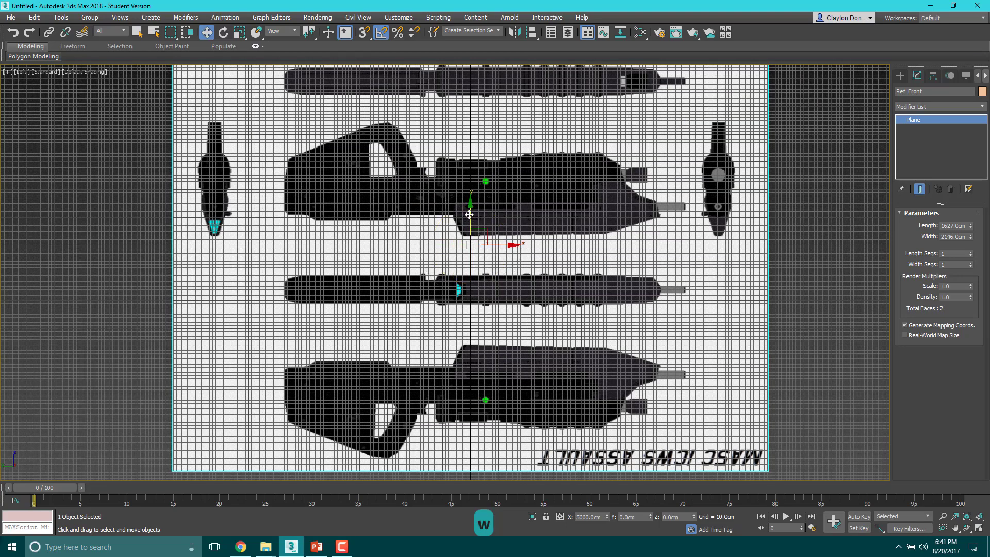
drag(471, 217, 501, 88)
scroll(407, 200, down, 5)
scroll(407, 221, up, 2)
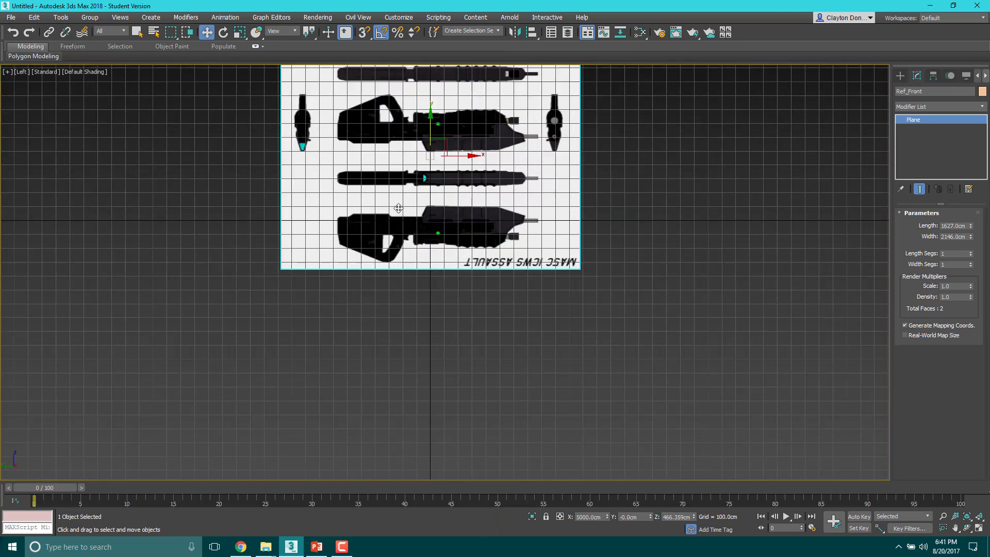
scroll(431, 233, up, 3)
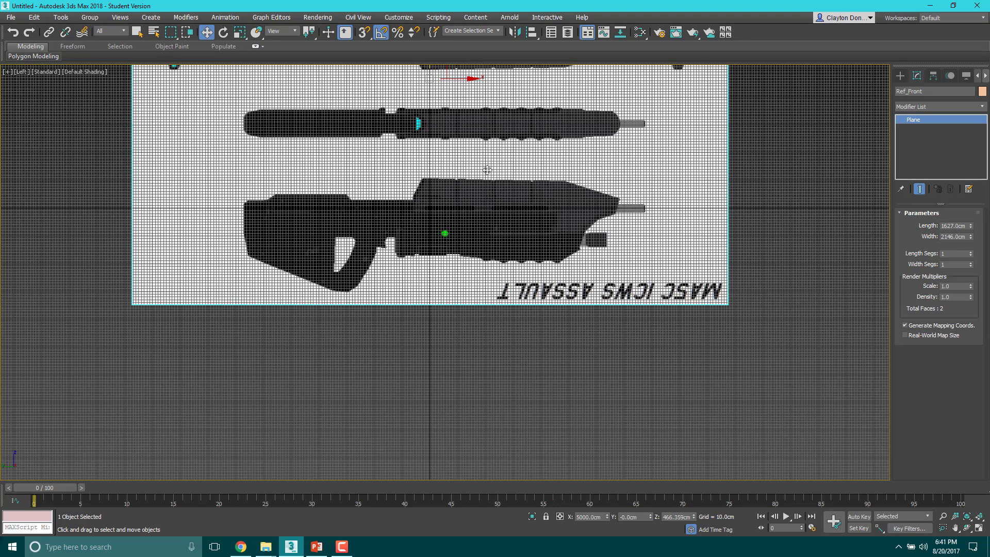
scroll(422, 125, down, 4)
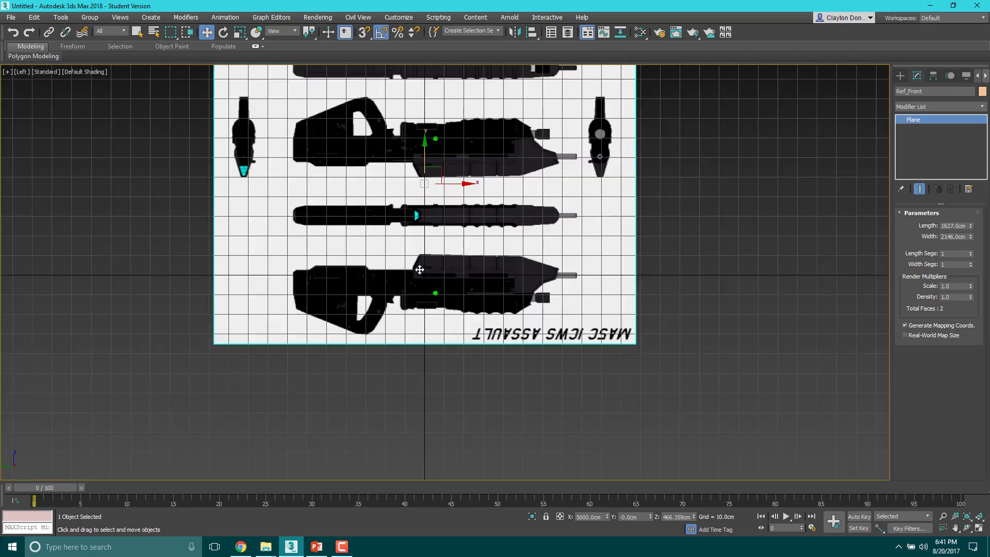
scroll(432, 213, up, 3)
Slide Ref_Front slightly sideways and reframe the Left view around it.
drag(427, 198, 405, 190)
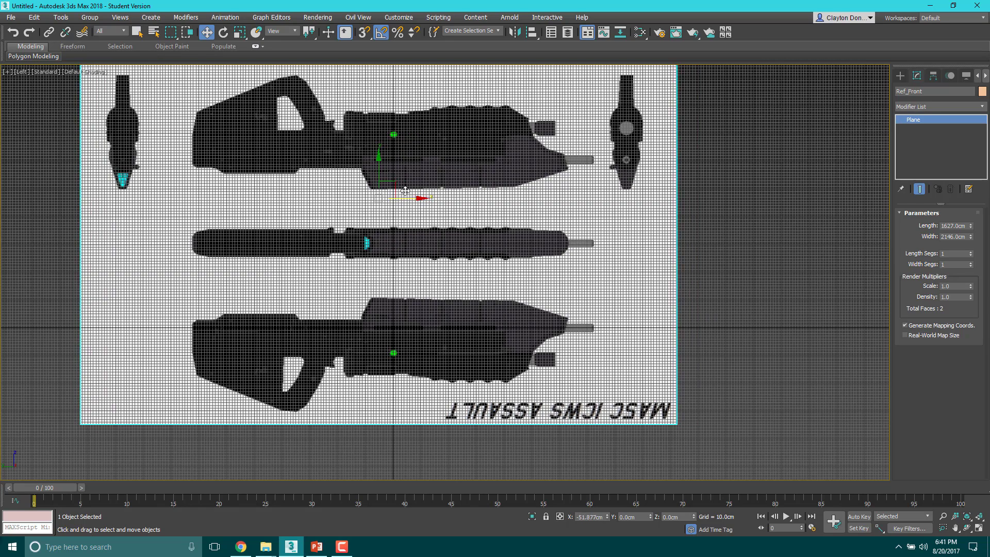
scroll(392, 355, up, 5)
scroll(412, 348, down, 7)
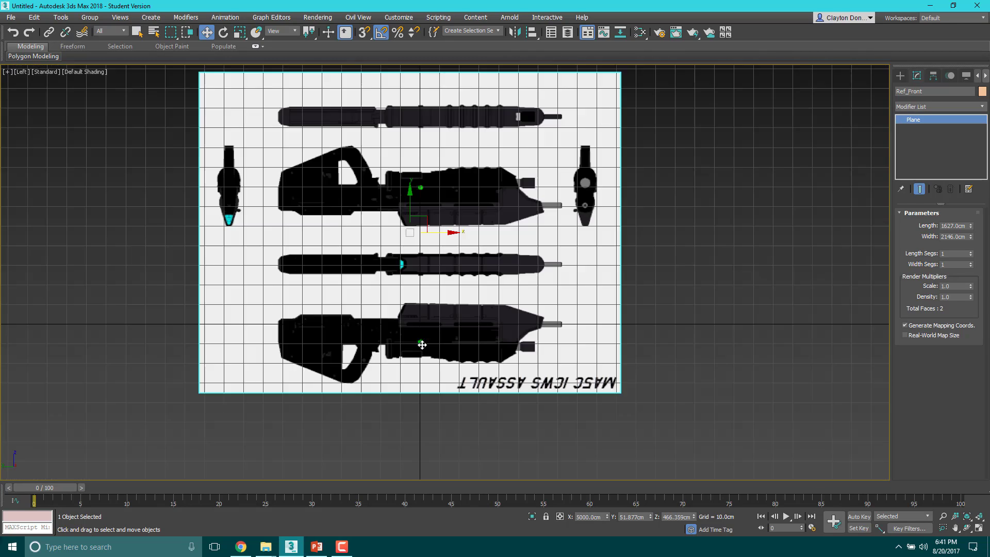
middle_drag(419, 426, 415, 285)
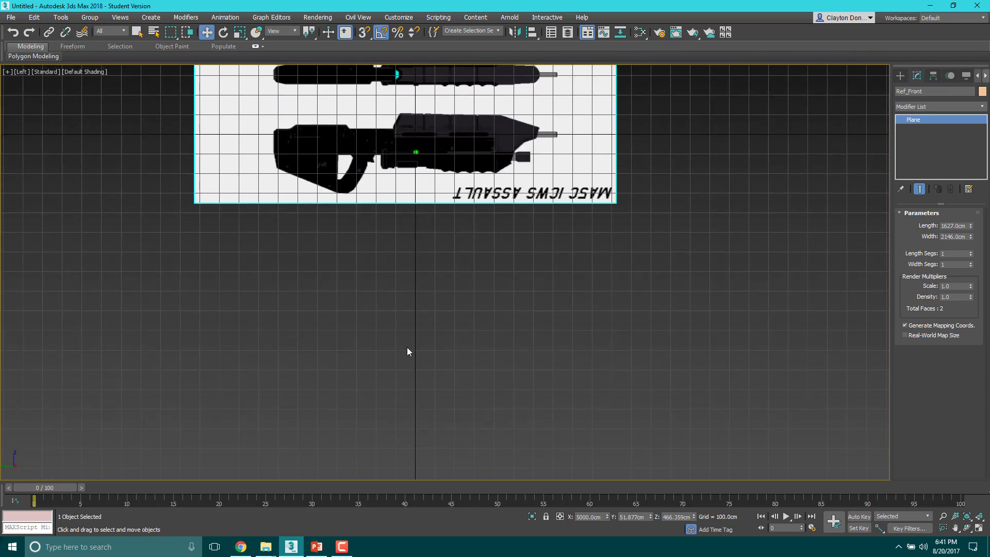
scroll(424, 191, up, 6)
scroll(423, 217, down, 2)
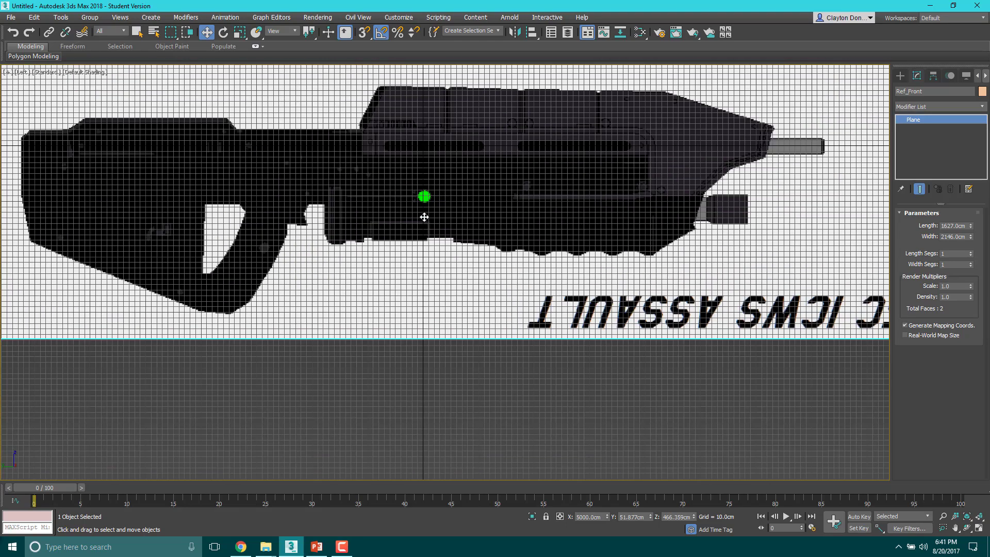
scroll(548, 322, down, 1)
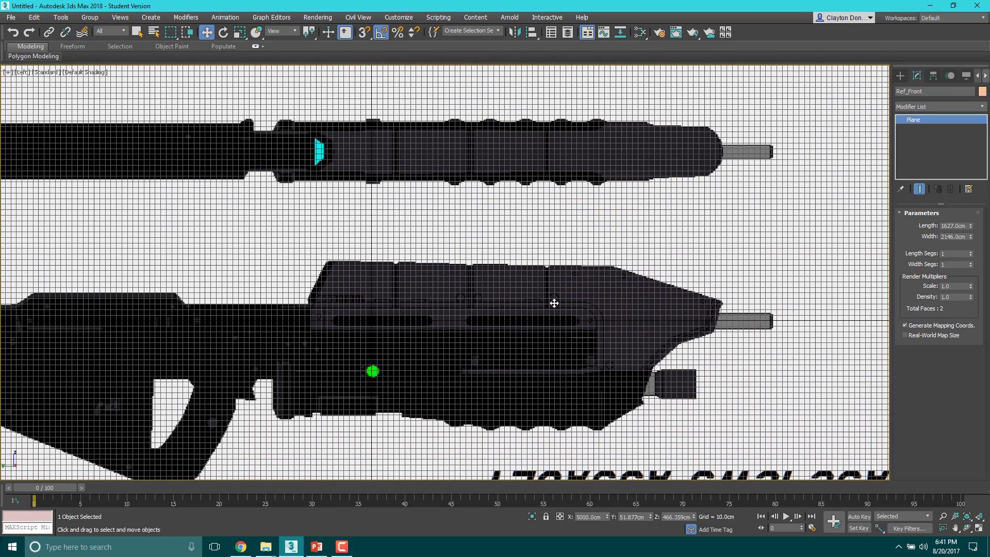
scroll(553, 302, down, 1)
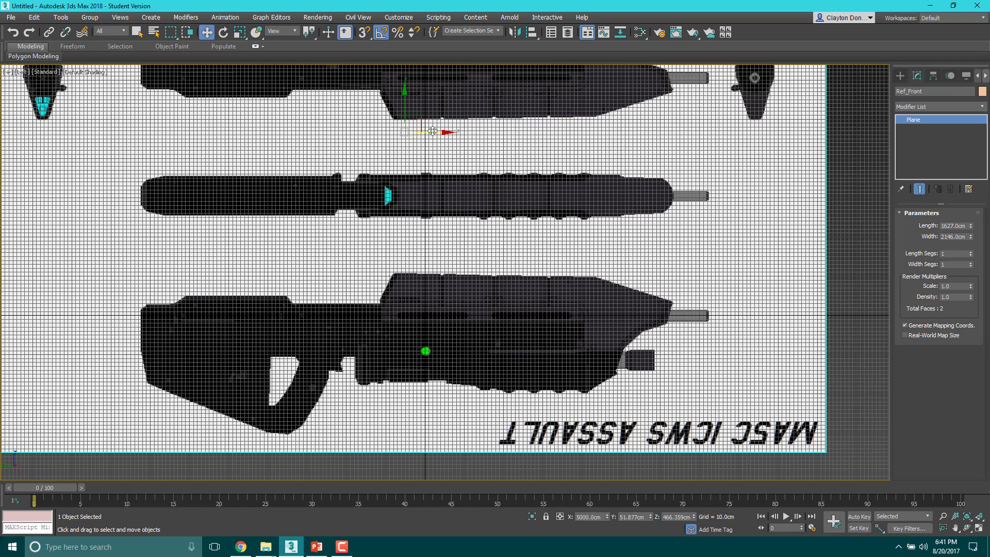
Nudge Ref_Front to Y 51.784 cm so the rifle drawings line up.
drag(433, 131, 433, 130)
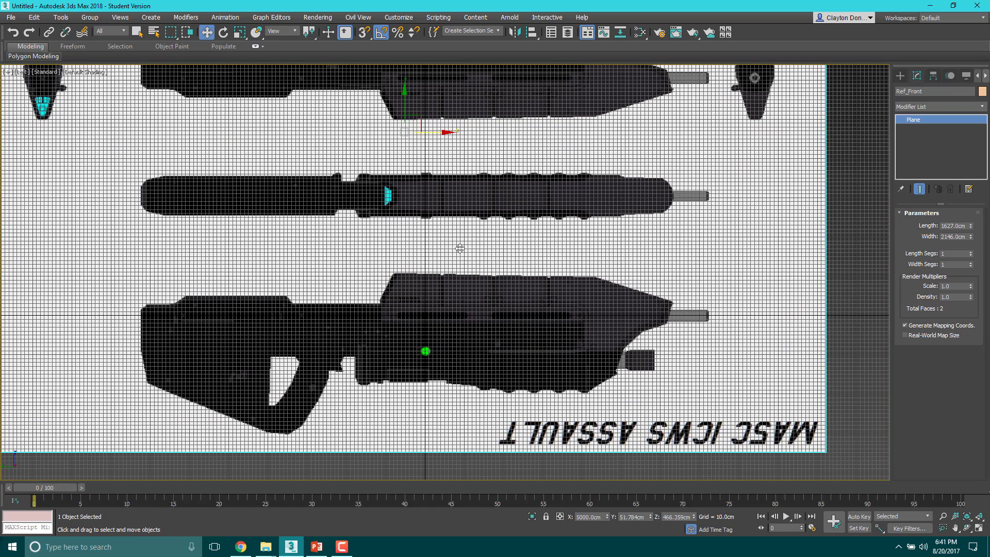
scroll(467, 266, down, 3)
scroll(472, 314, up, 2)
scroll(472, 314, up, 1)
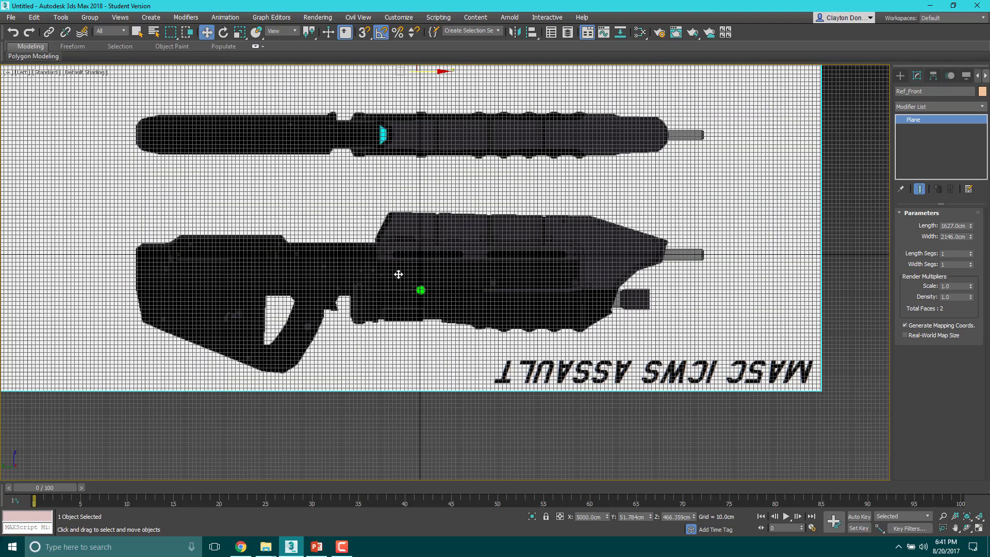
scroll(394, 272, down, 1)
scroll(450, 287, up, 1)
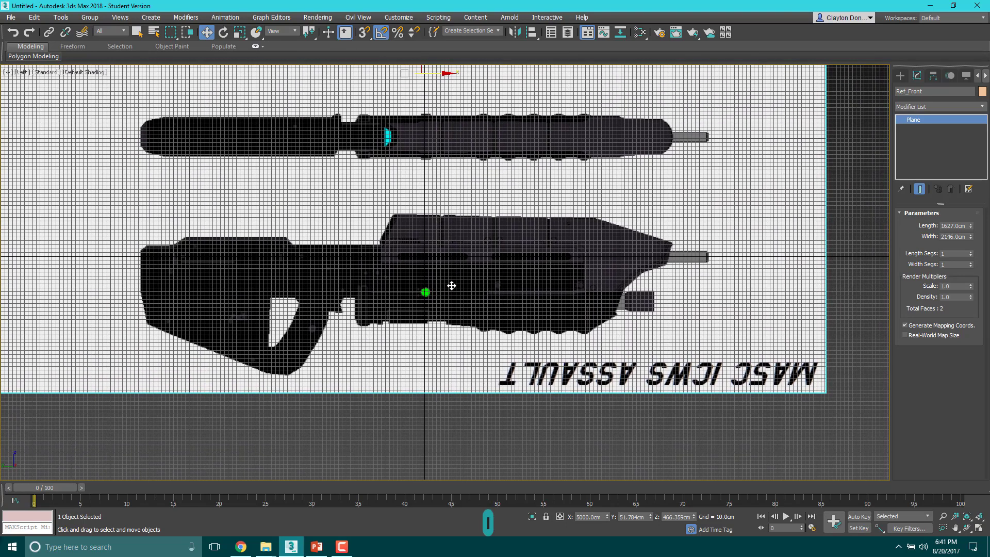
scroll(452, 287, down, 1)
In the Top view, select Ref_Top and rotate it 90° on Z.
key(f)
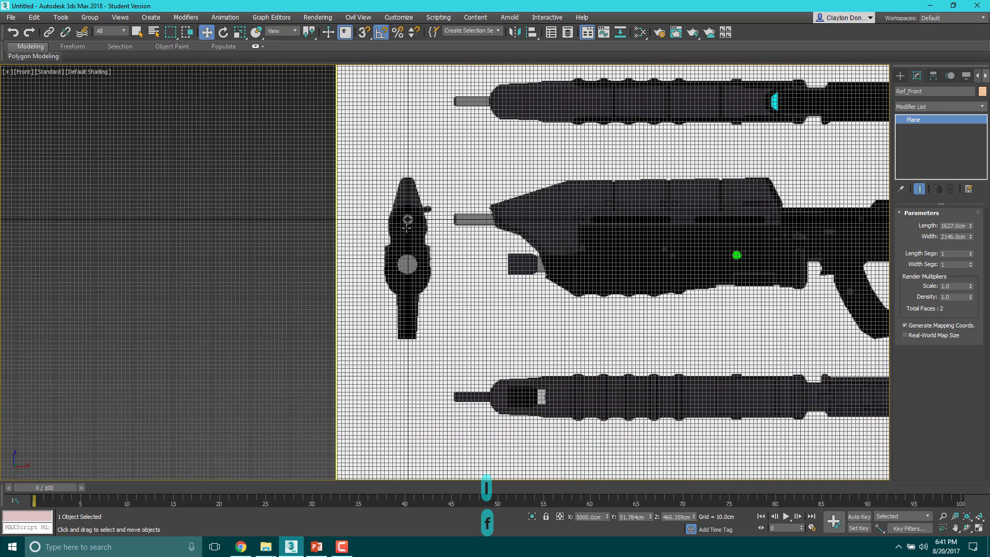
key(t)
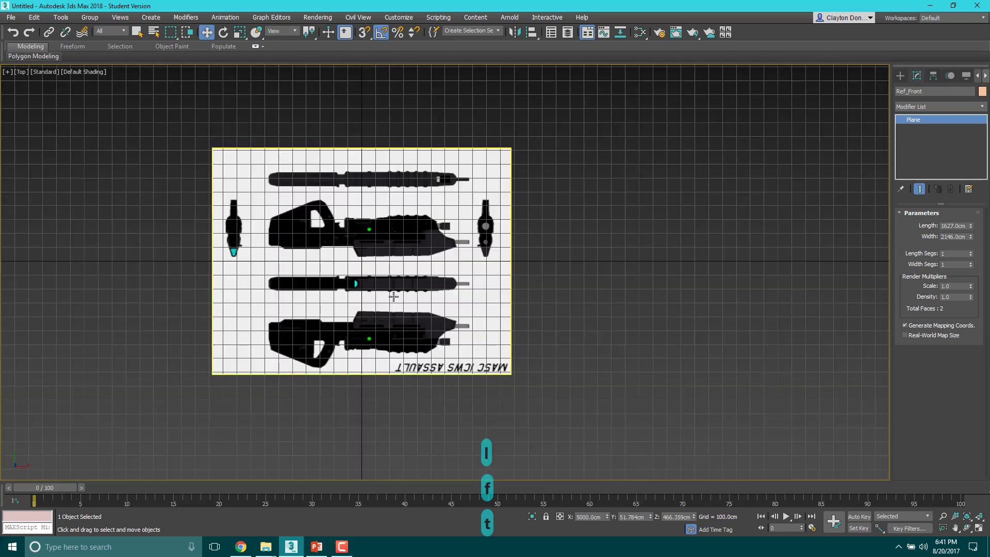
click(321, 182)
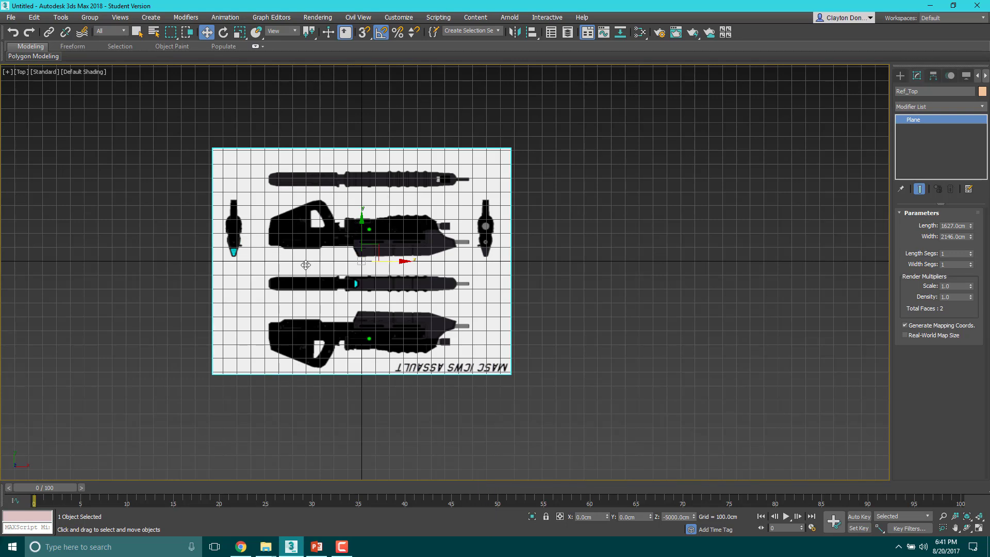
key(e)
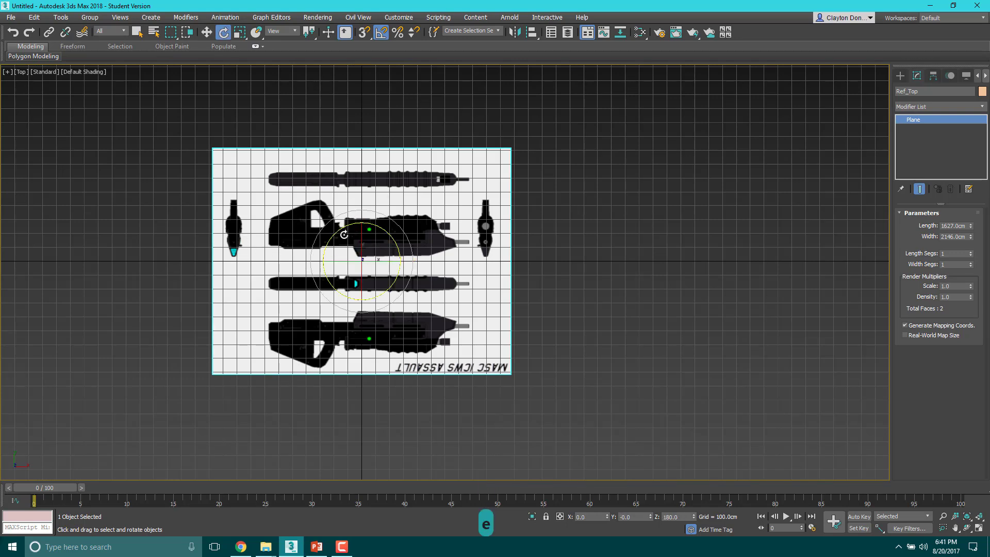
drag(341, 227, 384, 212)
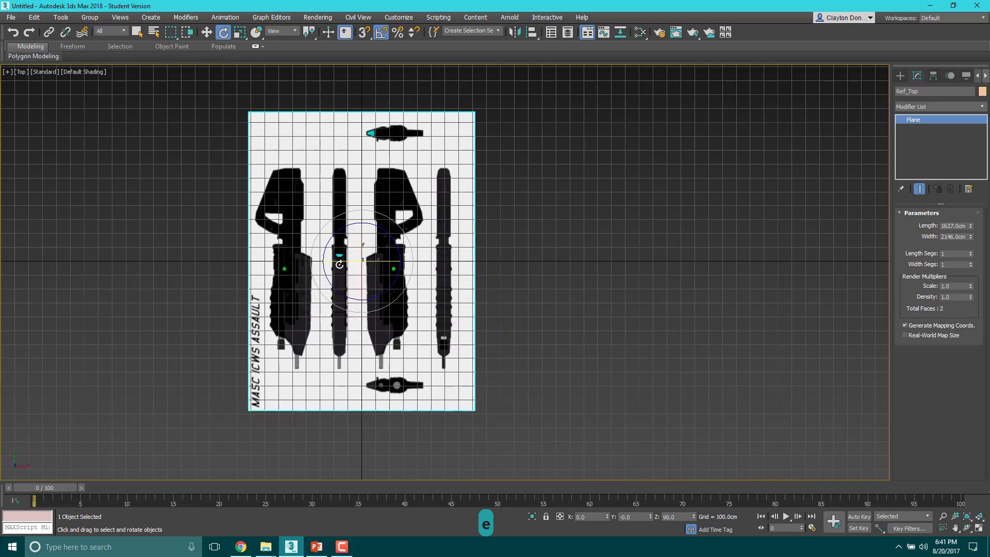
Move Ref_Top to X 163.125 cm, Y 55.862 cm and frame its blueprint sheet.
key(w)
drag(368, 245, 723, 263)
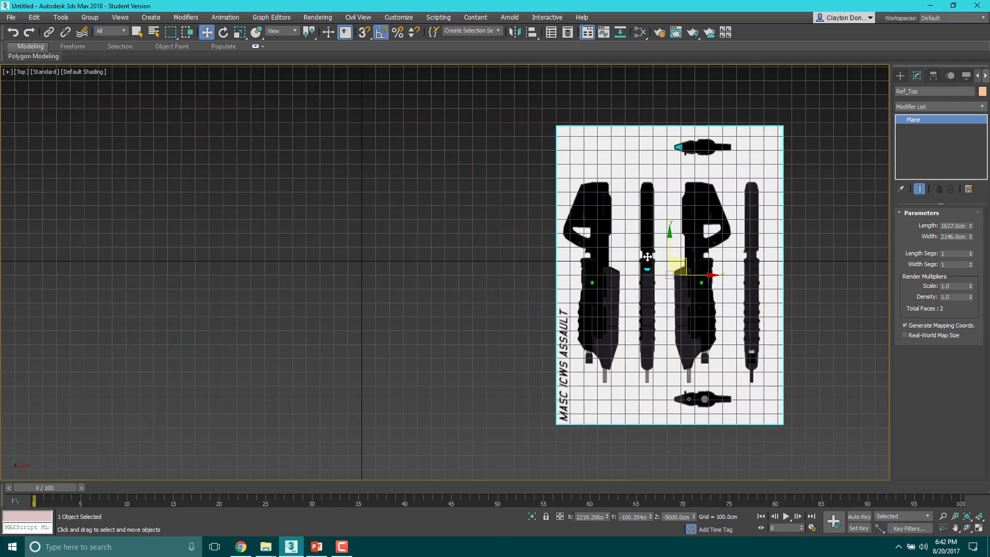
drag(670, 247, 420, 224)
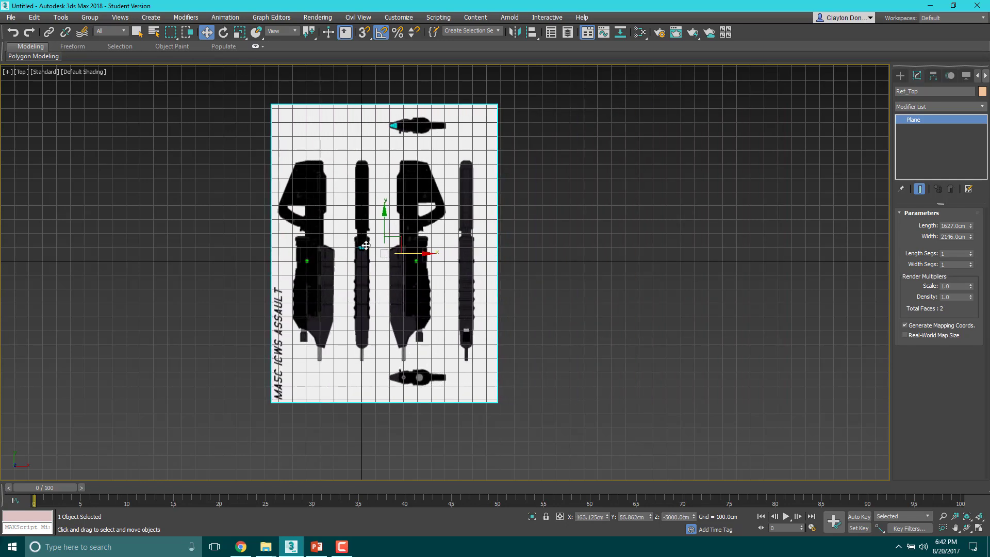
scroll(366, 245, up, 3)
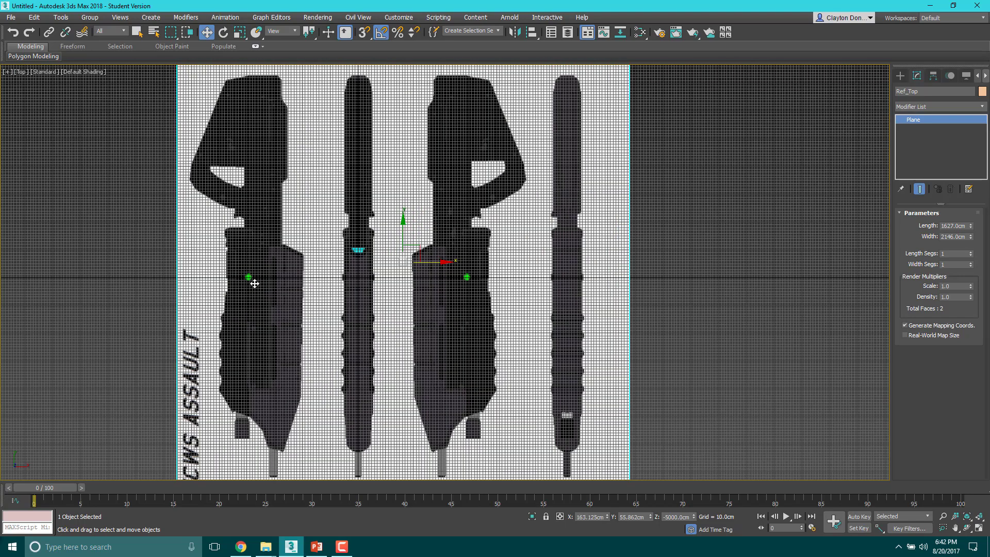
scroll(252, 281, up, 8)
scroll(222, 247, down, 8)
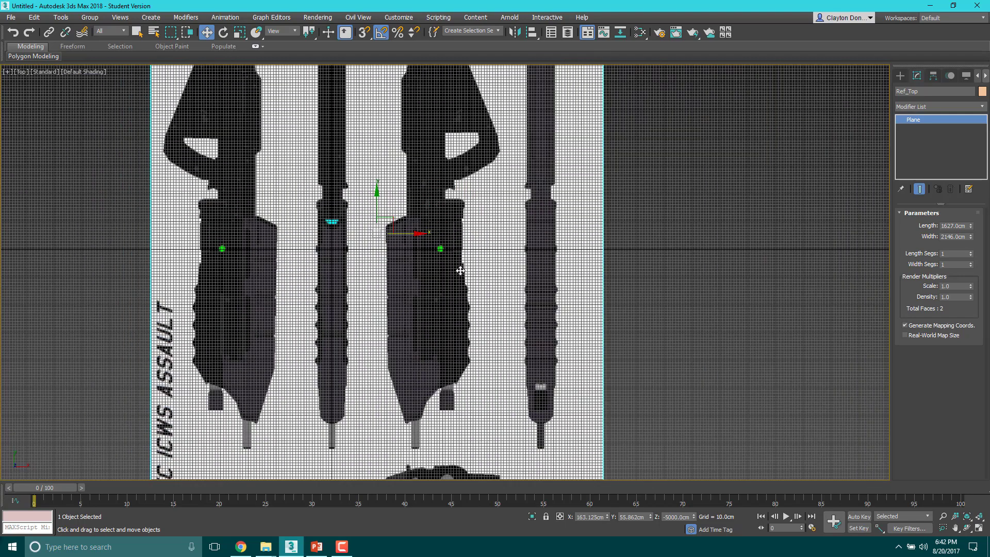
scroll(359, 385, down, 3)
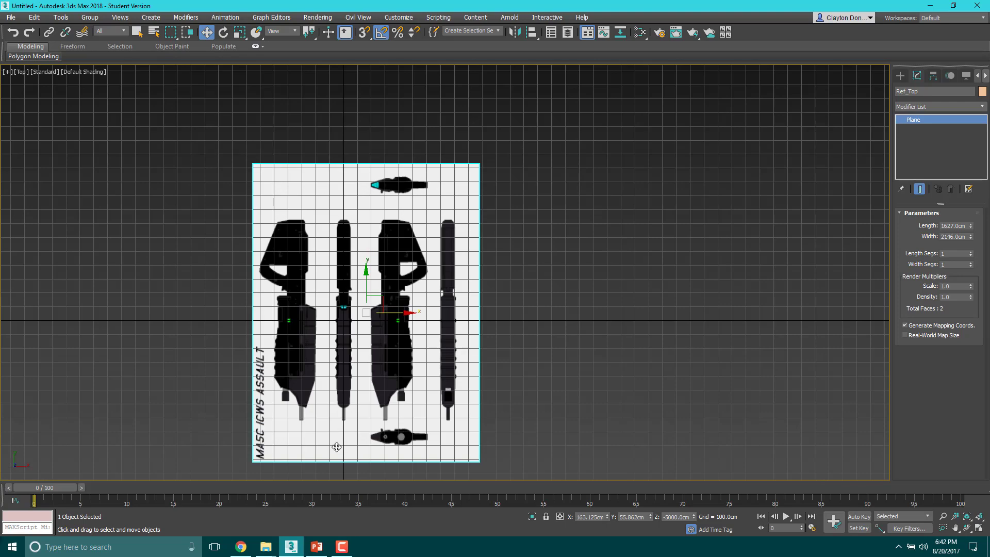
scroll(343, 422, up, 6)
scroll(336, 420, up, 3)
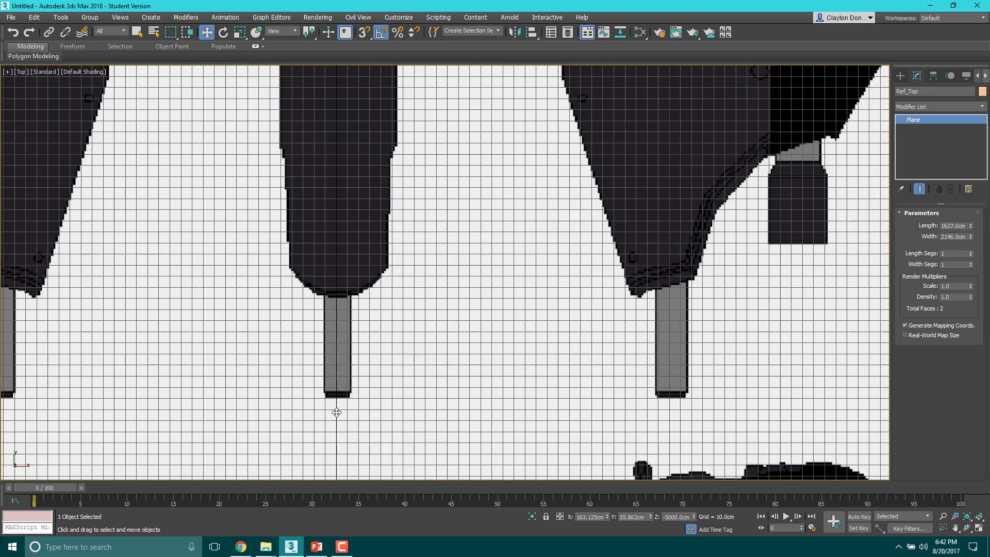
scroll(336, 408, up, 4)
scroll(338, 411, down, 8)
scroll(337, 411, down, 6)
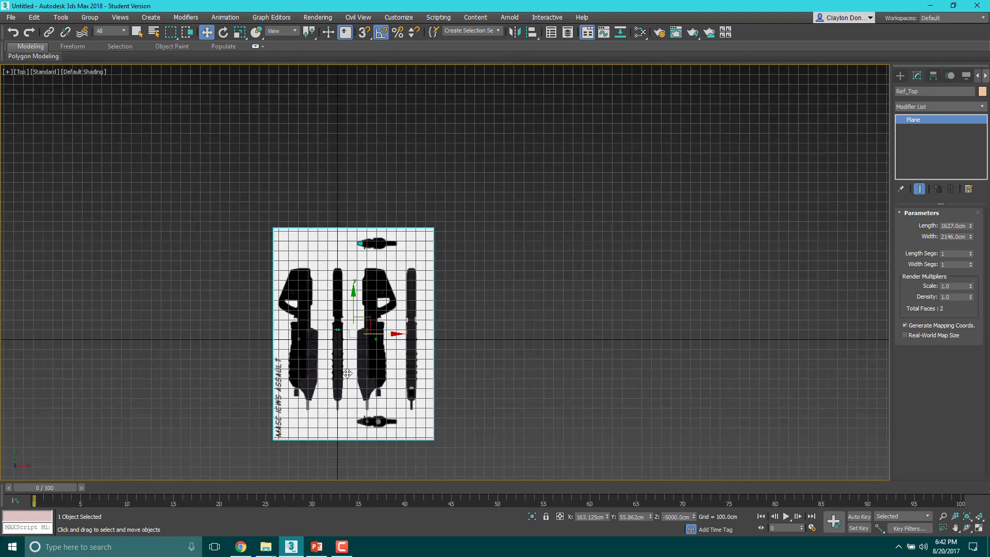
scroll(351, 372, up, 1)
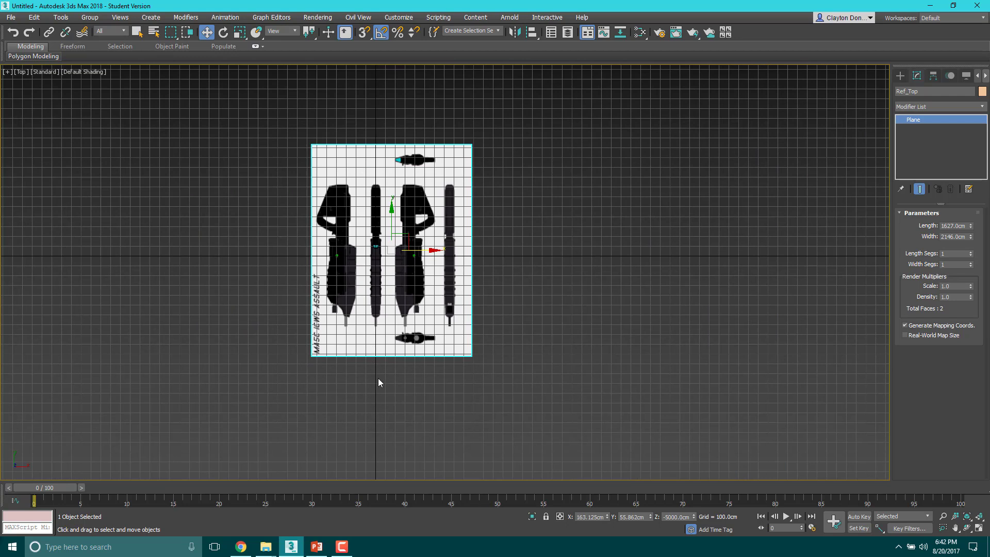
scroll(381, 371, down, 1)
scroll(386, 342, up, 4)
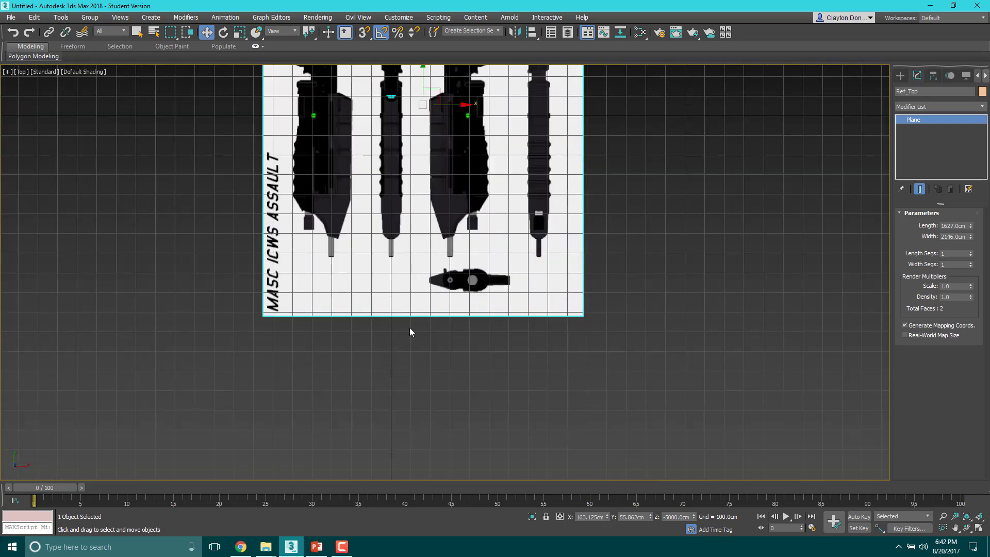
scroll(411, 338, down, 2)
middle_drag(393, 387, 384, 453)
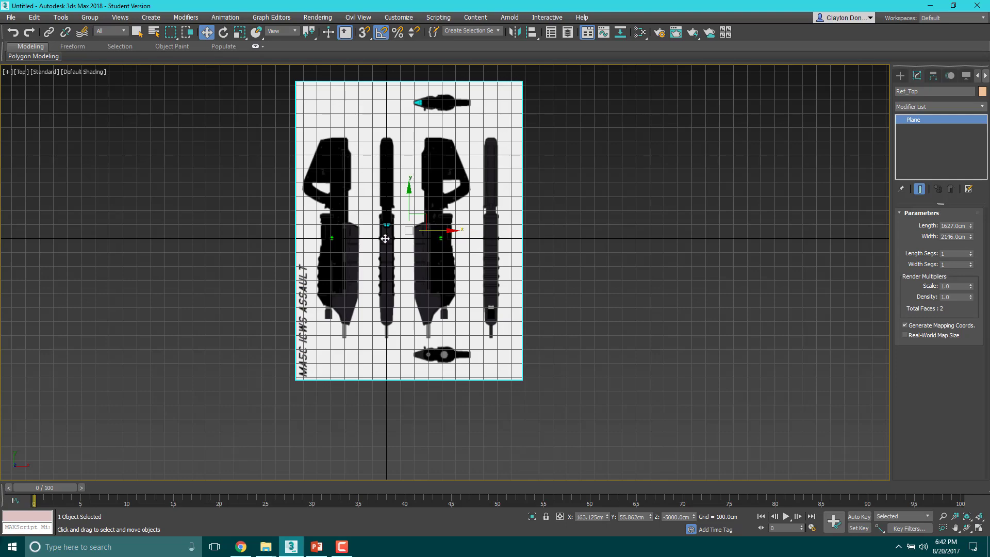
Switch to the Left view and shift it up slightly.
key(l)
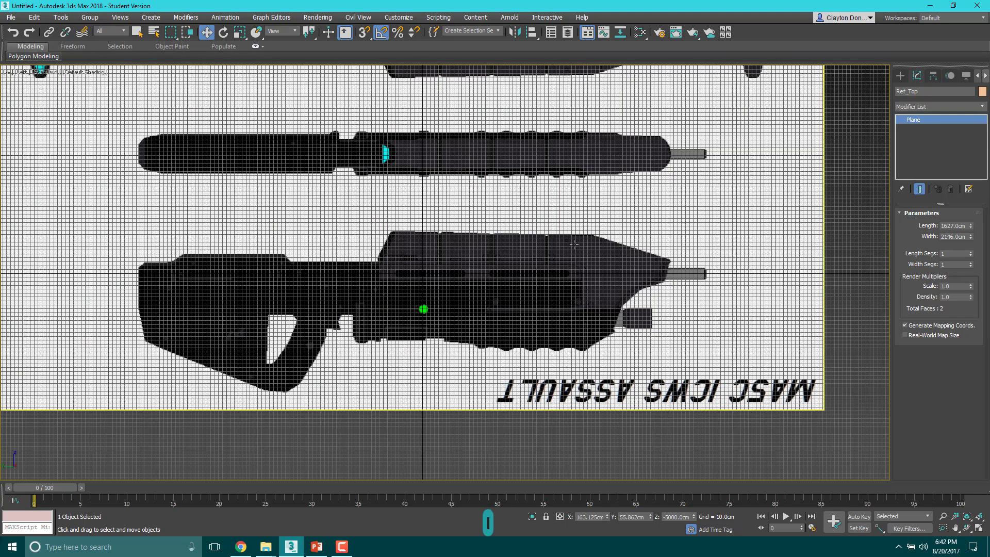
middle_drag(537, 260, 541, 234)
scroll(541, 234, up, 3)
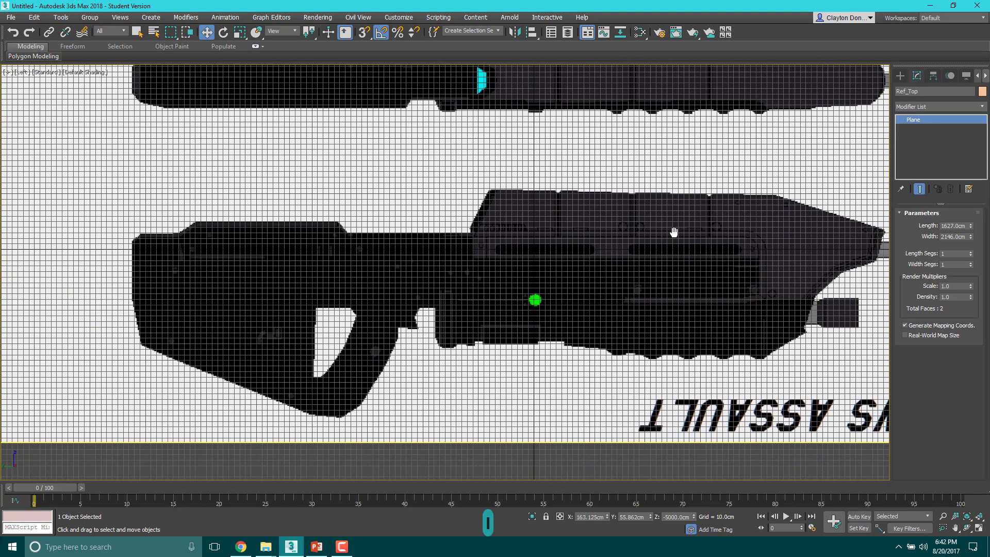
scroll(618, 234, down, 2)
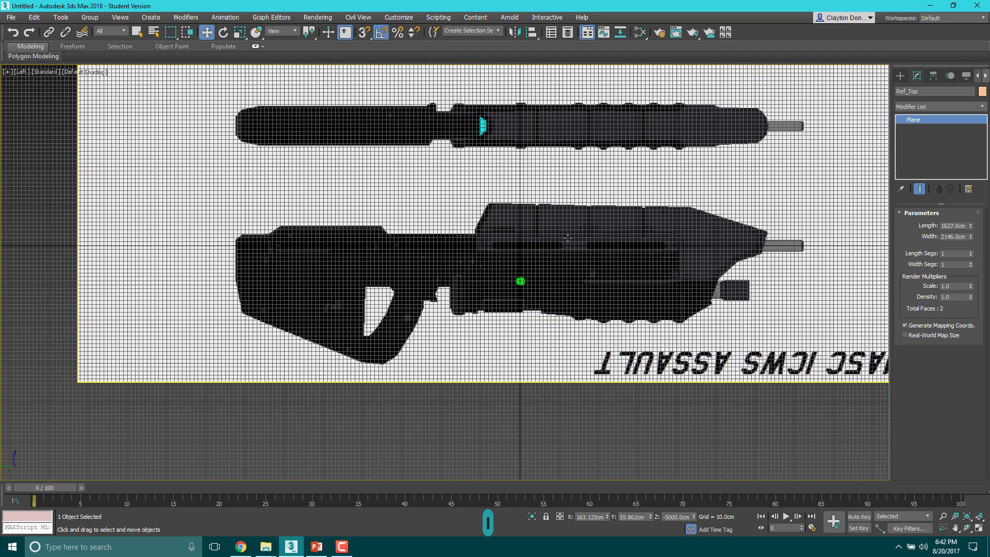
Return to the Front view, frame the whole reference sheet, and select the Ref_Left plane.
key(f)
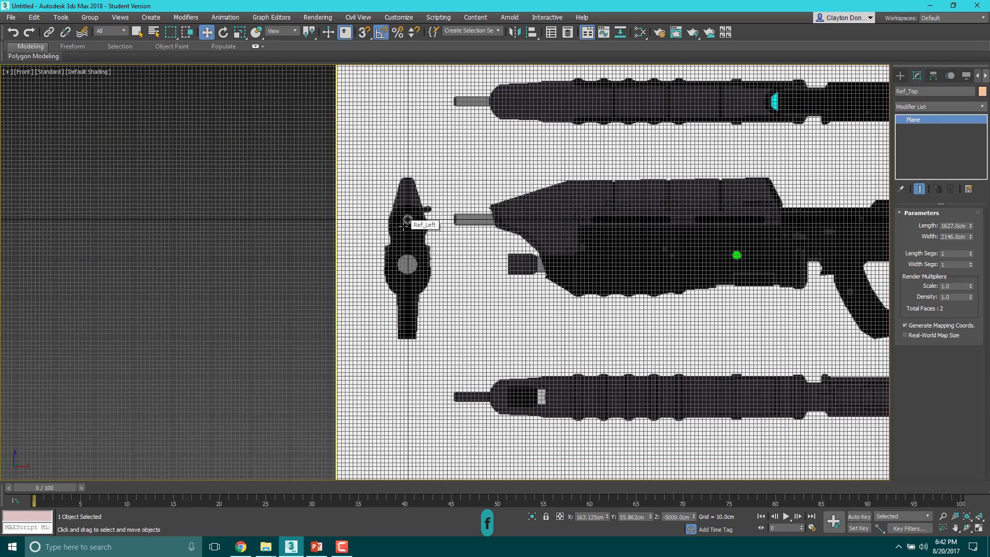
scroll(394, 218, up, 2)
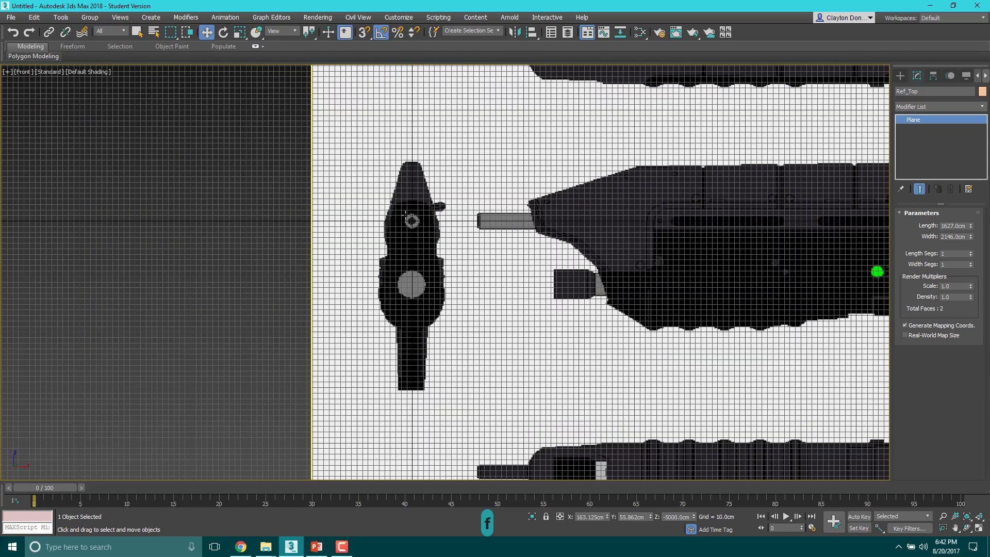
scroll(410, 221, up, 3)
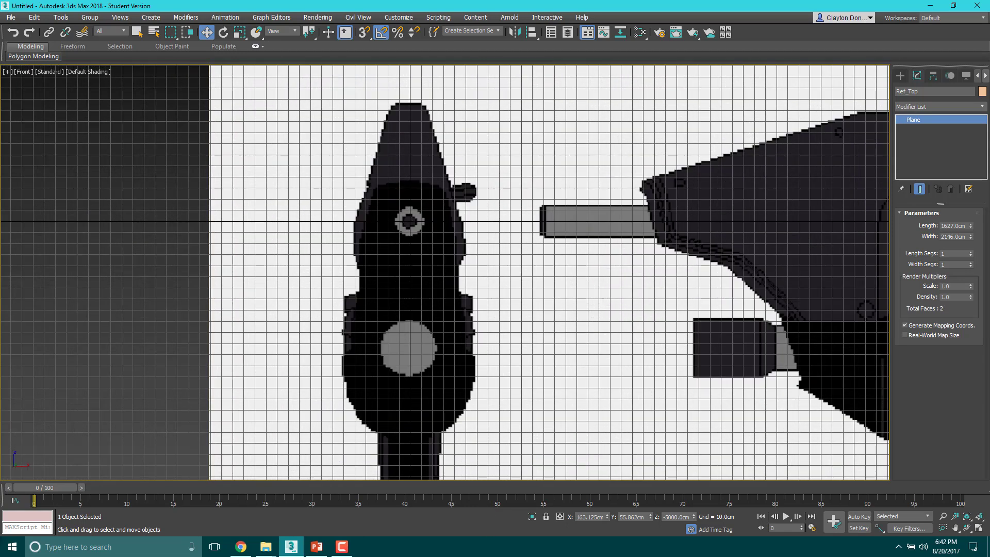
scroll(77, 420, down, 3)
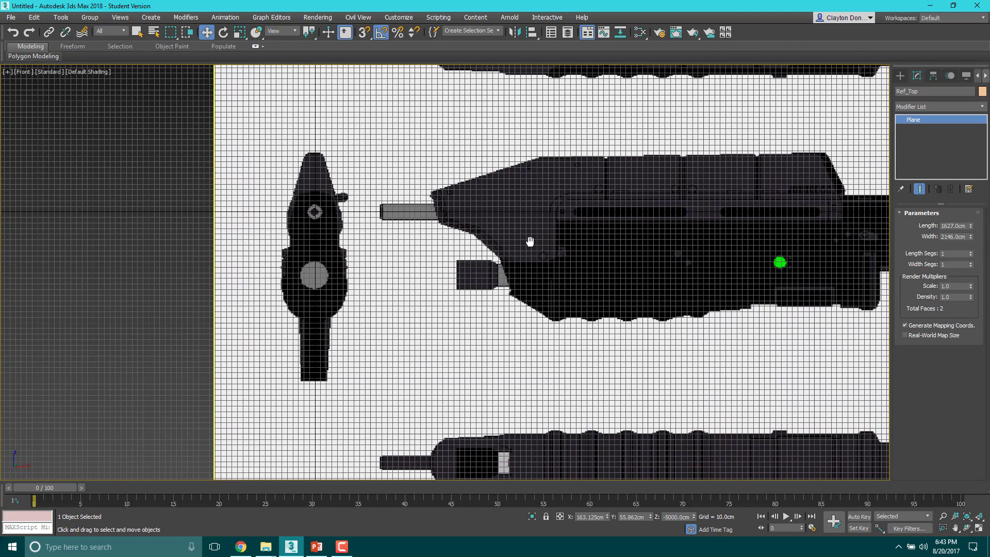
scroll(356, 350, down, 4)
middle_drag(292, 250, 350, 285)
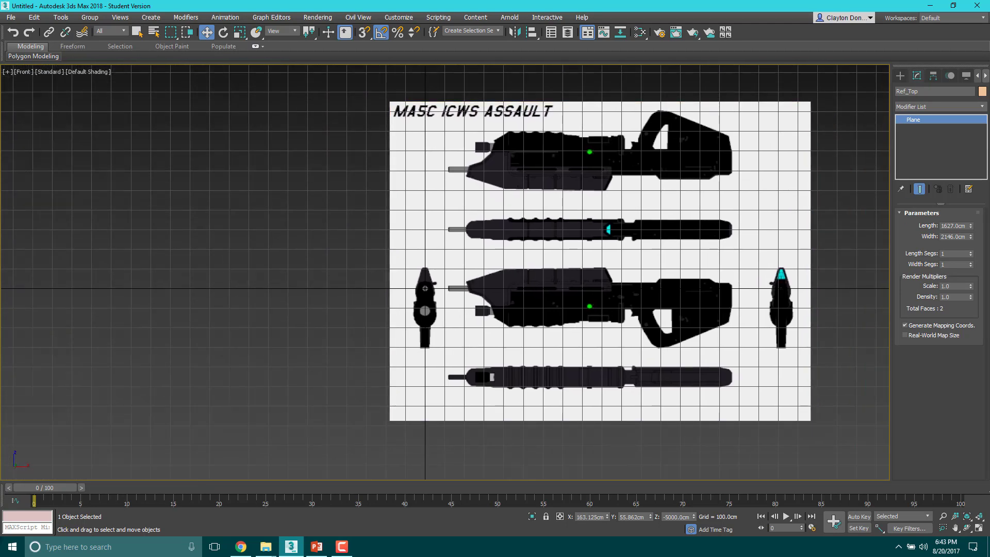
middle_drag(620, 266, 521, 260)
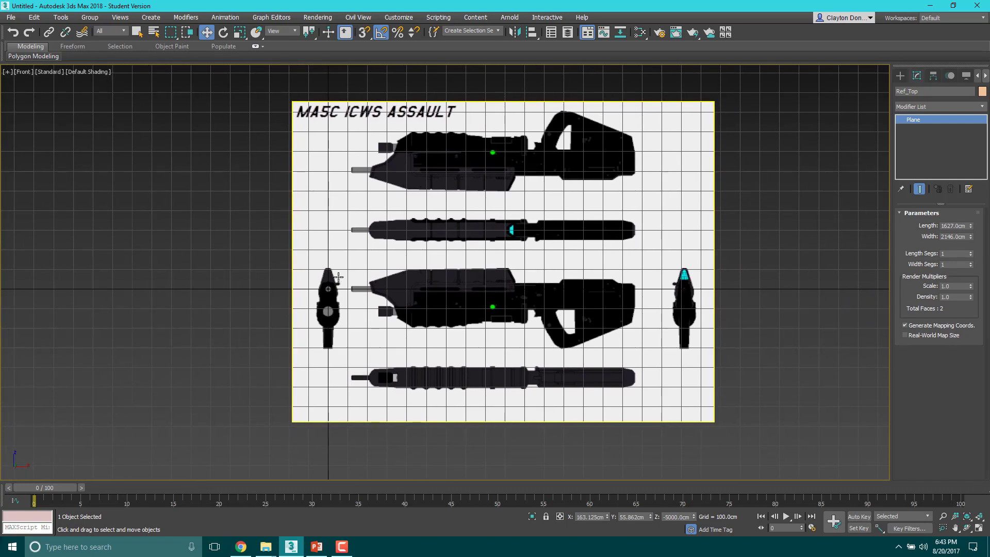
scroll(337, 238, down, 3)
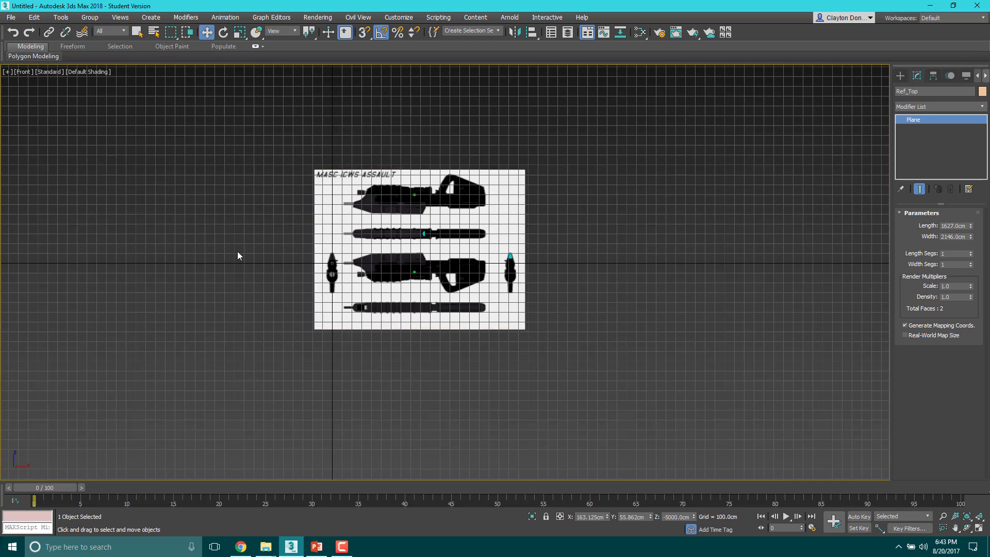
drag(498, 392, 497, 390)
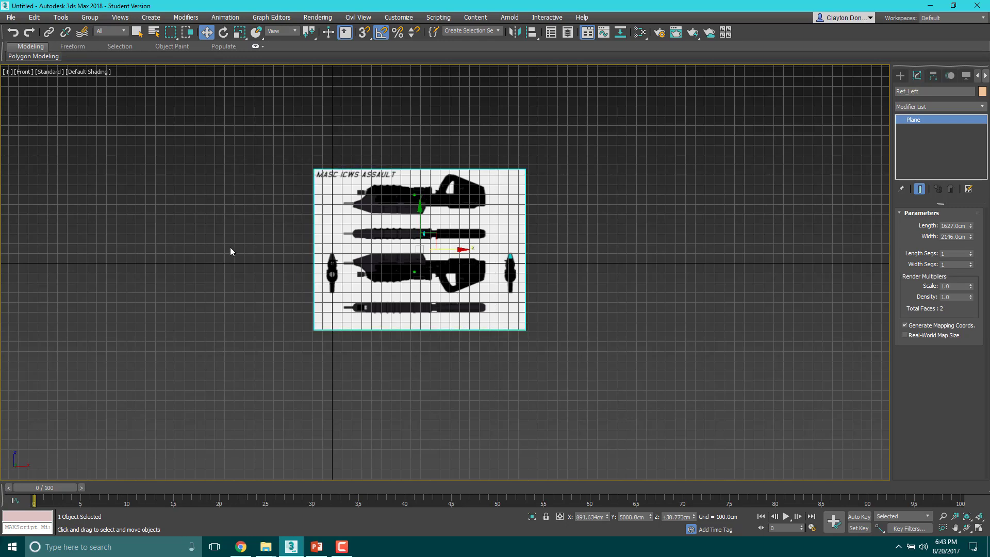
middle_drag(231, 246, 320, 248)
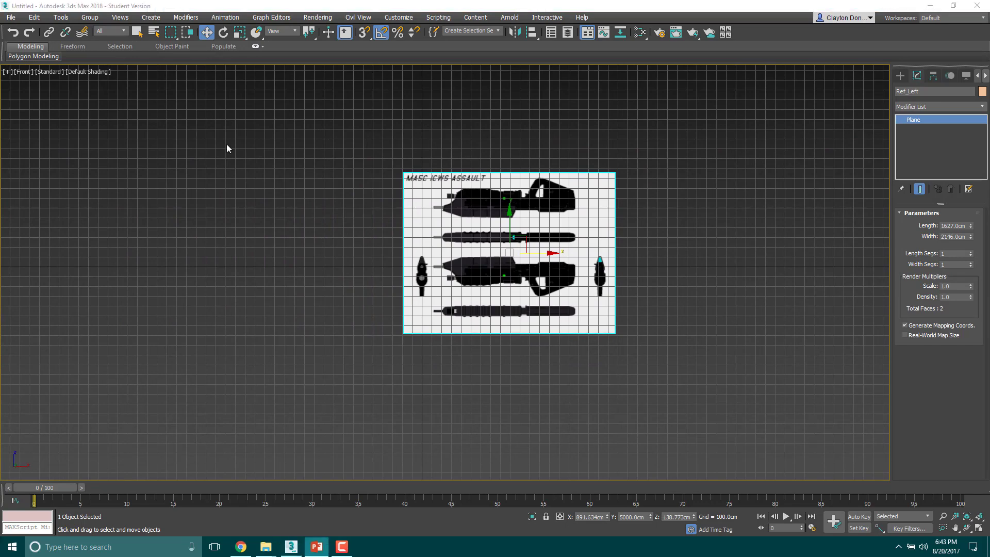
Switch to the PowerPoint lesson deck and review the Step 1b and slide 6 image-size slides.
click(316, 546)
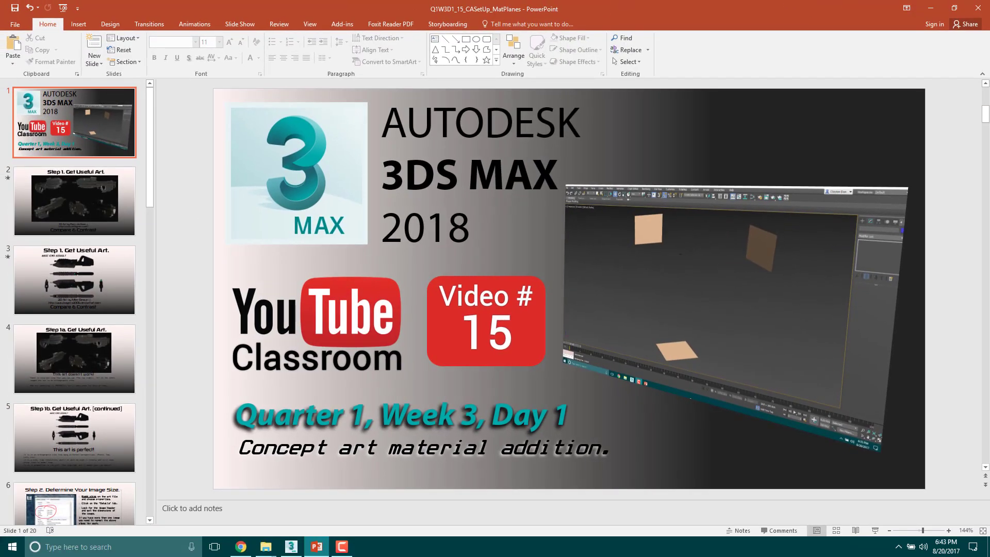
key(F10)
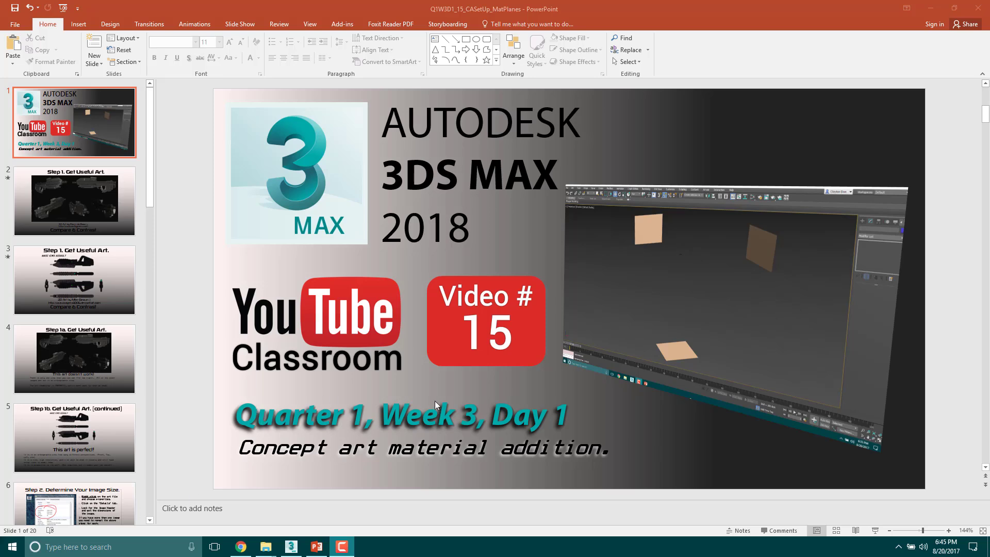
click(84, 345)
scroll(587, 236, down, 1)
scroll(426, 211, down, 2)
click(75, 353)
Review slides 7 to 9 on reference material and planes, ending on slide 10, Step 6.
scroll(120, 319, down, 2)
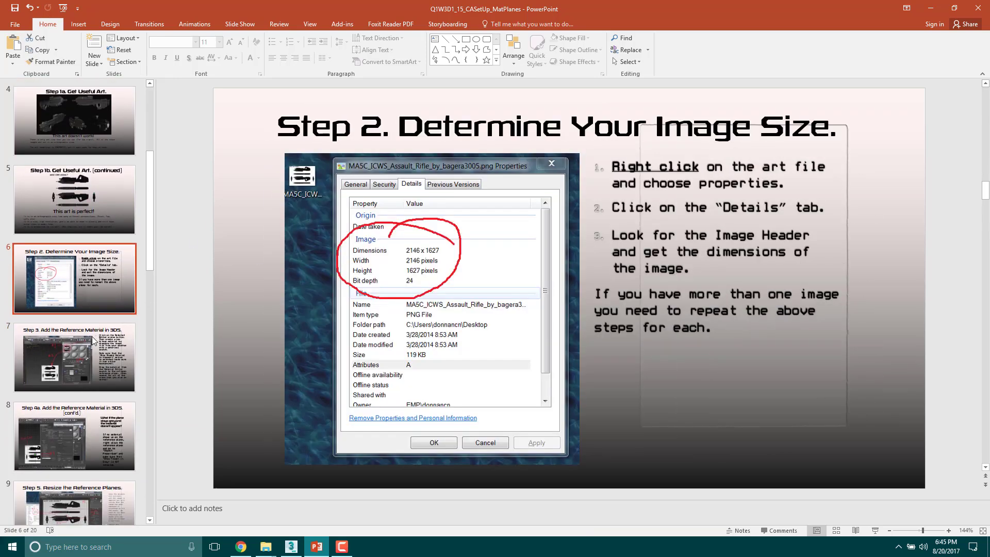
scroll(611, 205, down, 1)
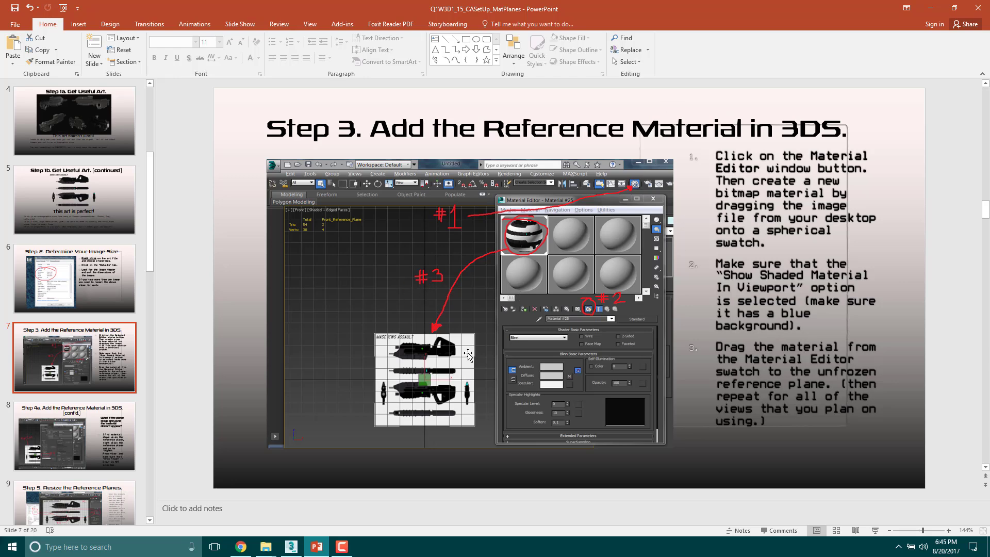
scroll(211, 354, down, 3)
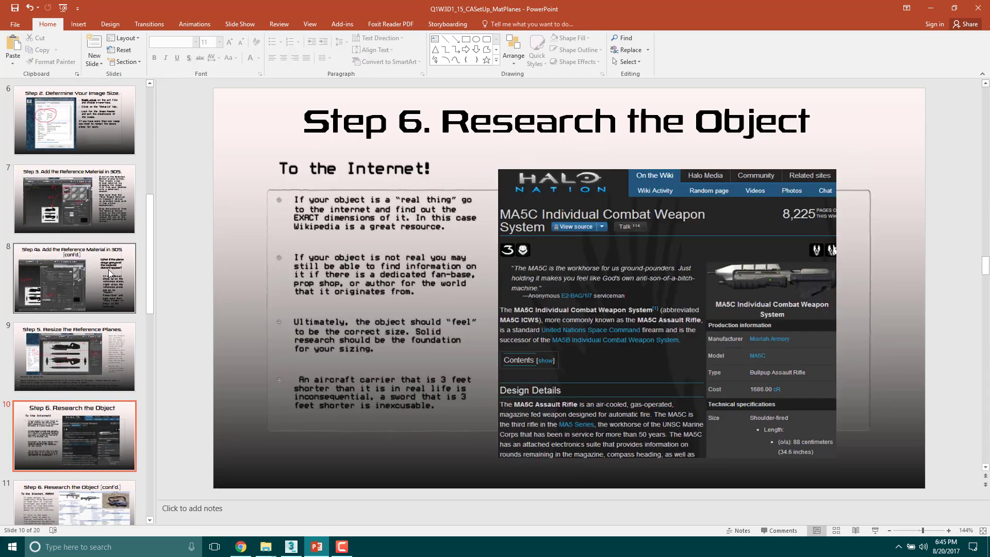
click(108, 269)
click(76, 222)
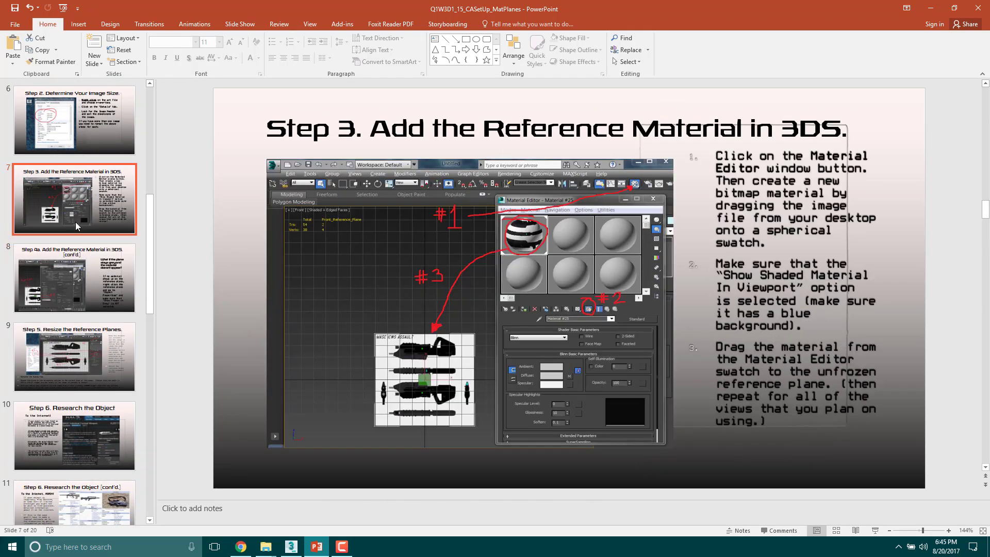
click(63, 290)
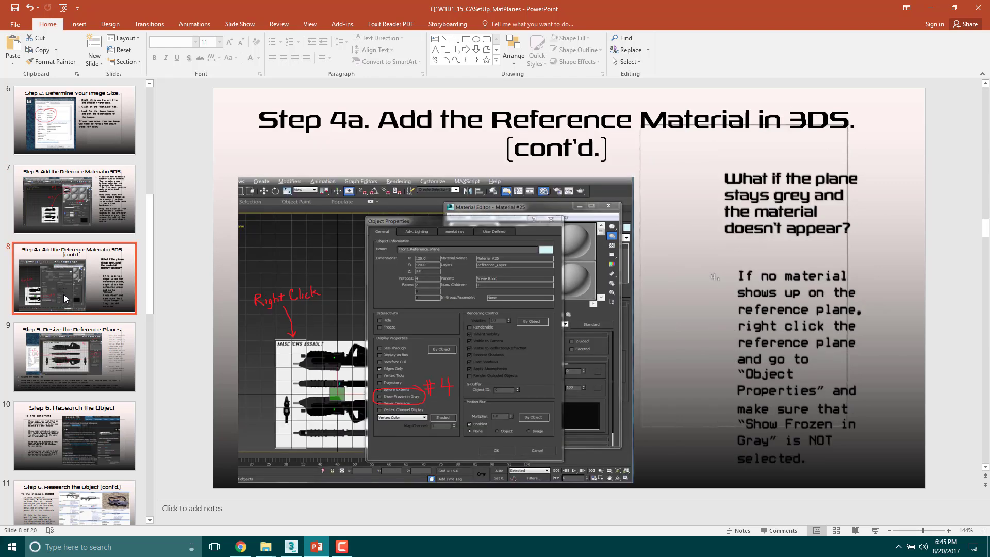
scroll(64, 295, down, 1)
click(67, 321)
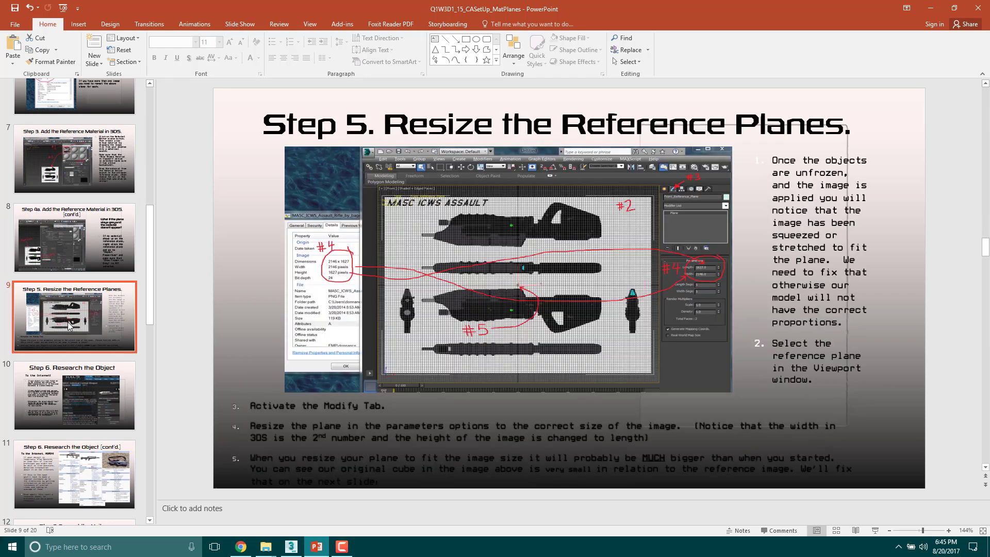
scroll(53, 311, down, 2)
click(53, 311)
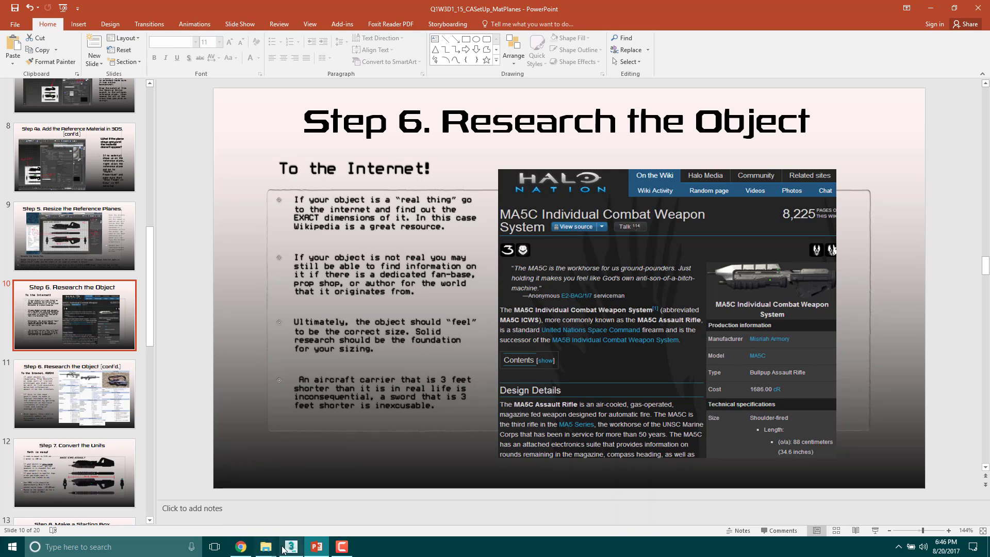
Return to 3ds Max and set the viewport to the Left view.
click(295, 551)
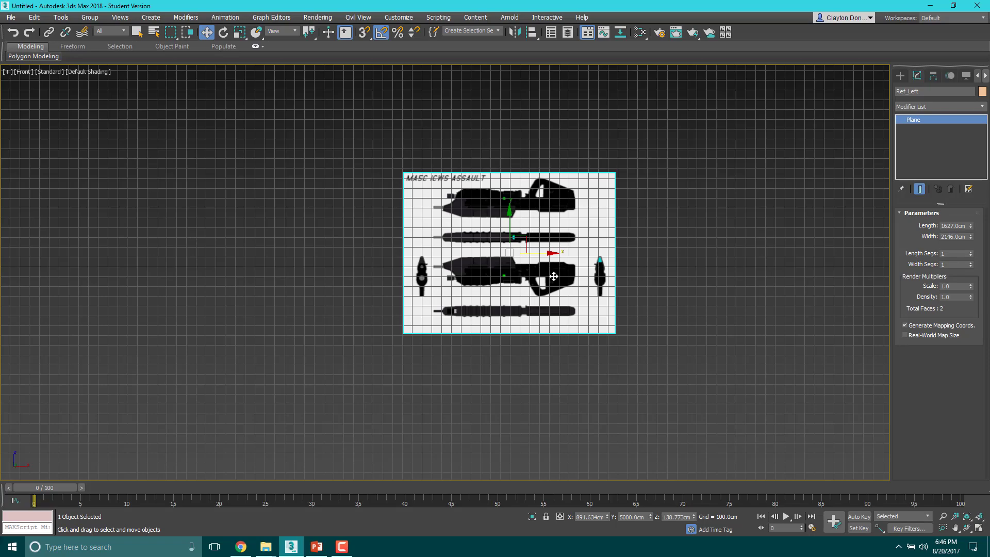
middle_drag(543, 300, 526, 336)
key(l)
scroll(666, 290, down, 3)
scroll(714, 238, up, 2)
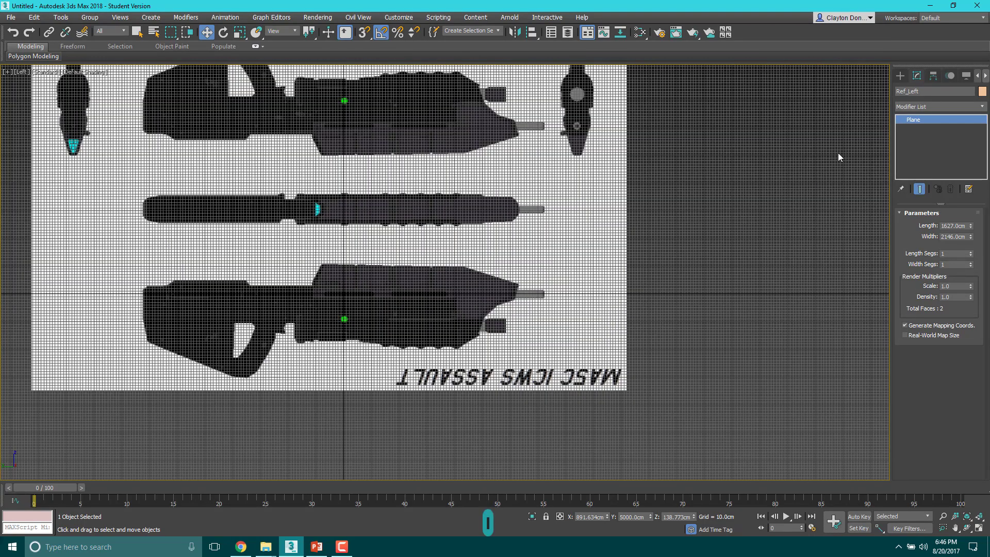
Draw a box over the rifle body with length about 76 cm and width 88 cm.
click(906, 75)
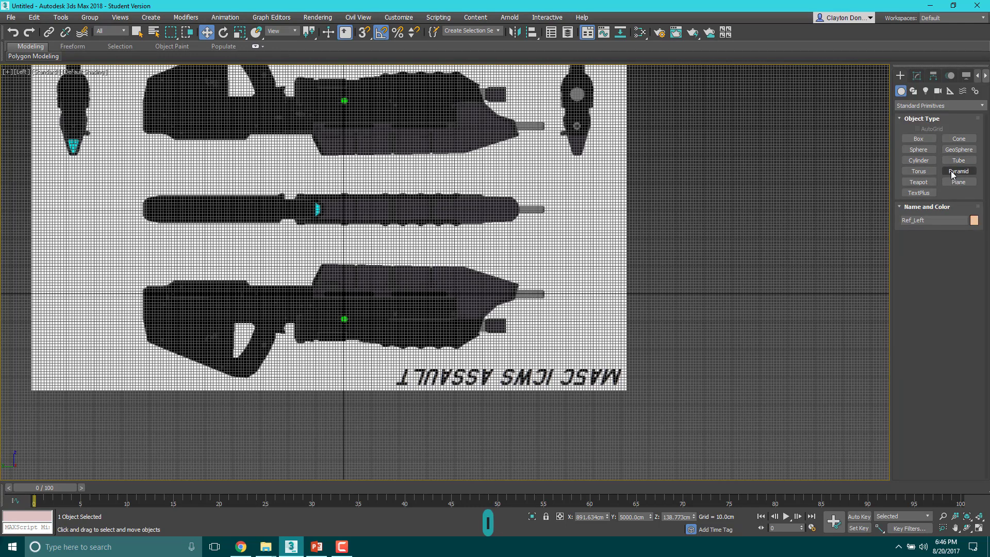
key(F10)
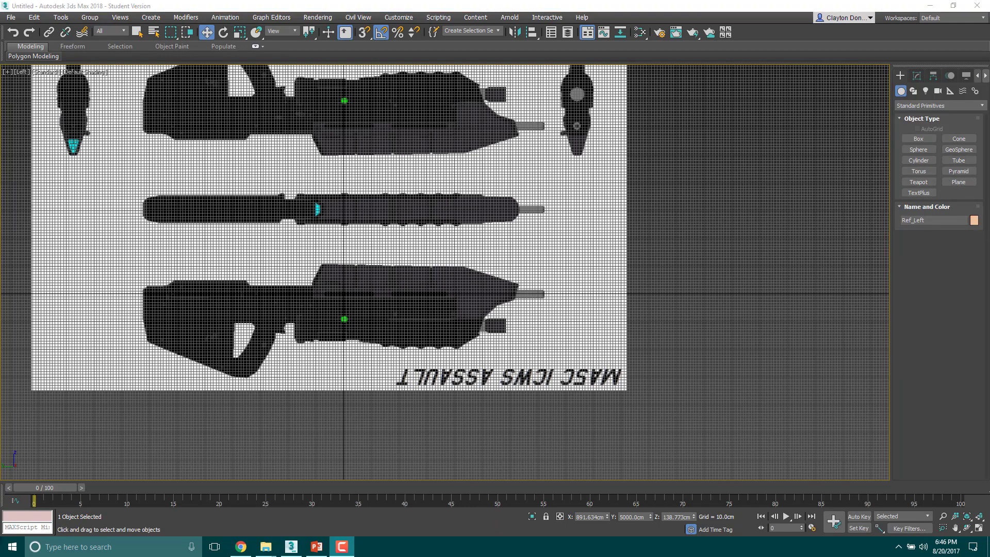
click(918, 140)
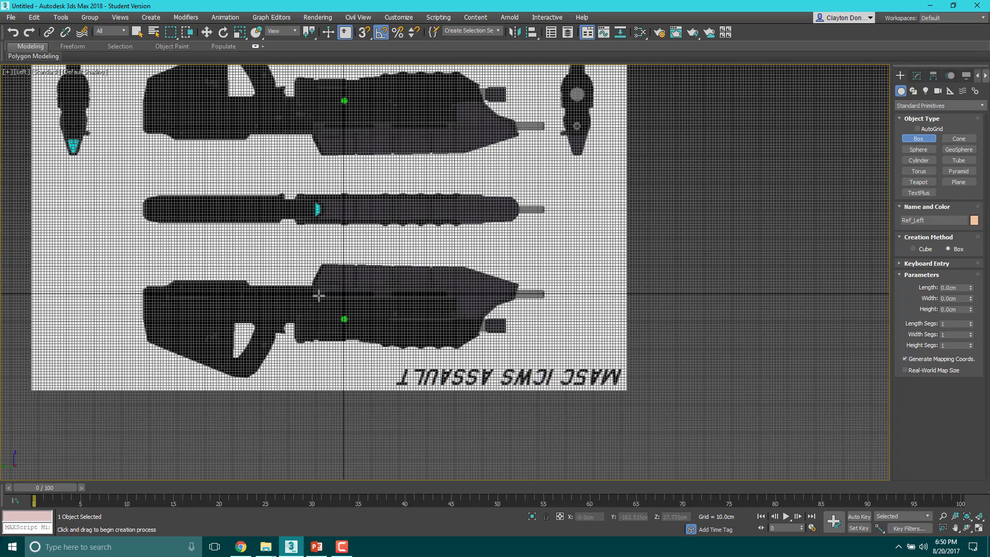
scroll(464, 291, up, 2)
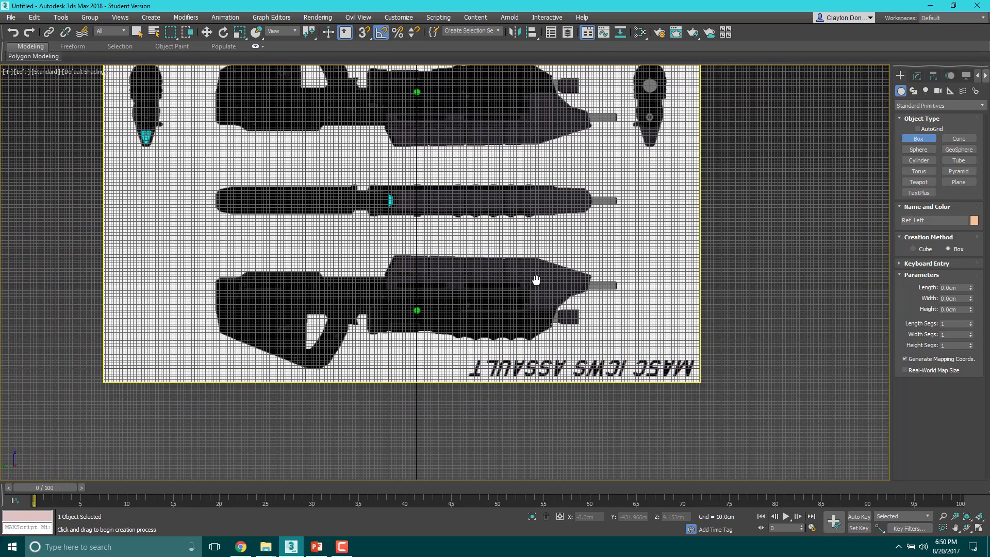
scroll(485, 303, up, 2)
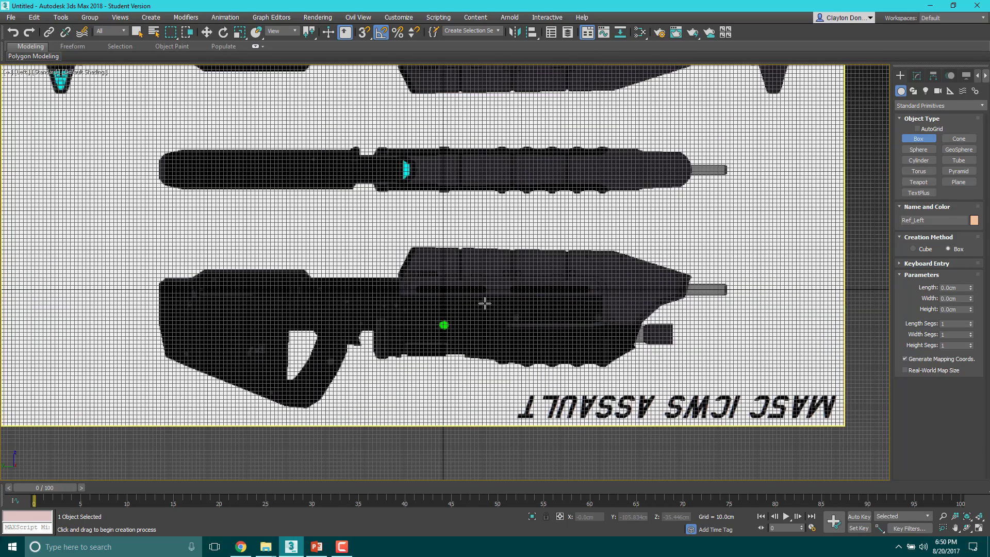
click(926, 263)
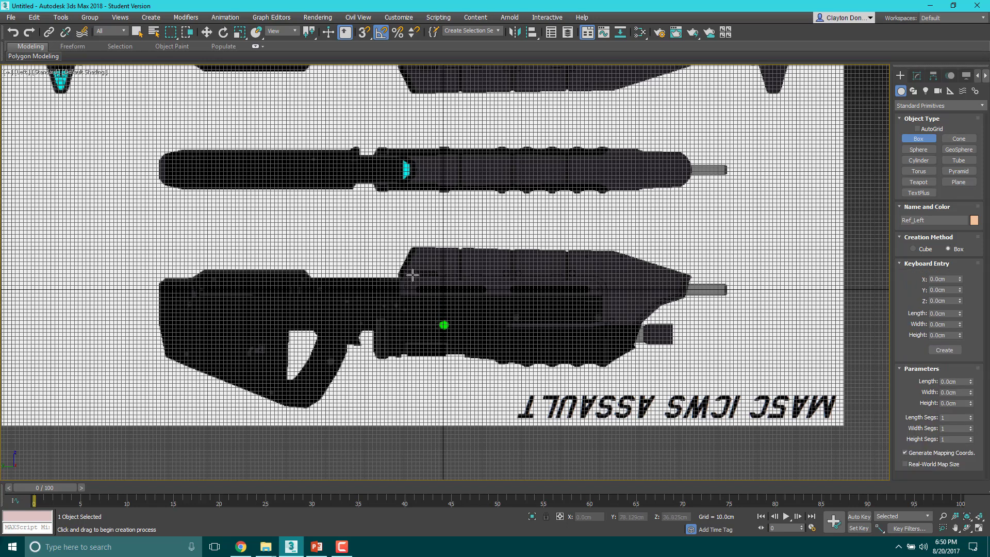
drag(414, 279, 509, 307)
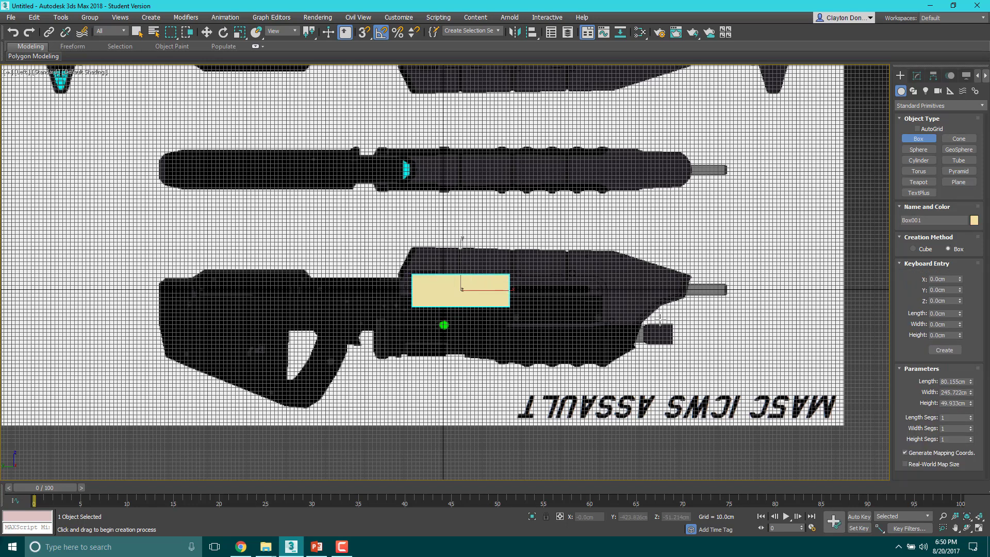
drag(971, 384, 971, 398)
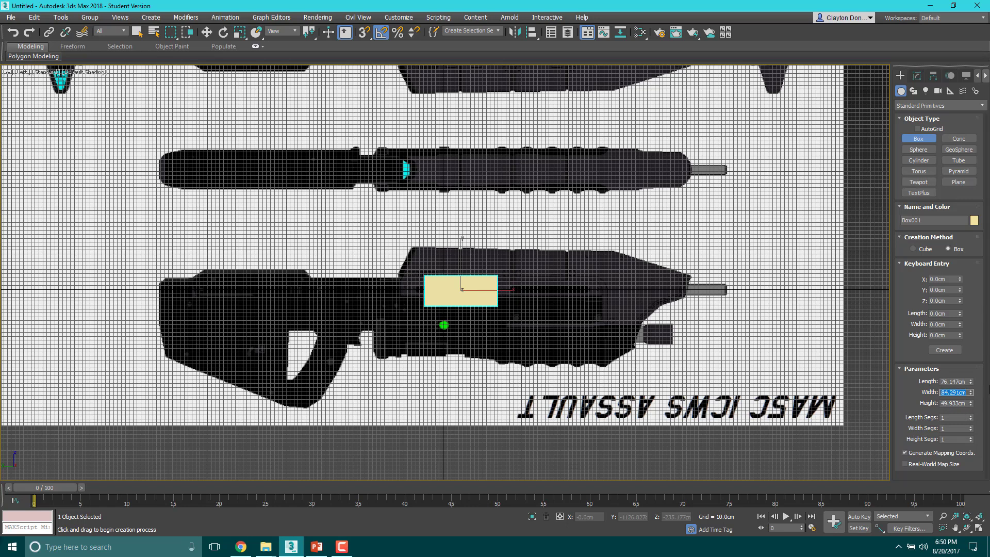
text(88)
key(Return)
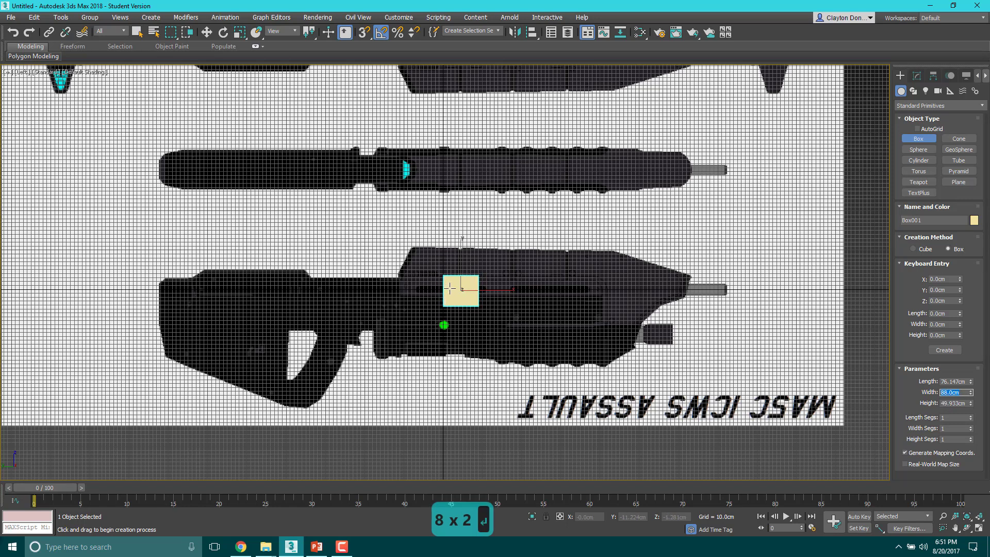
Select the Ref_Front plane and scale it non-uniformly along one axis.
click(537, 268)
key(w)
click(505, 211)
scroll(505, 201, down, 5)
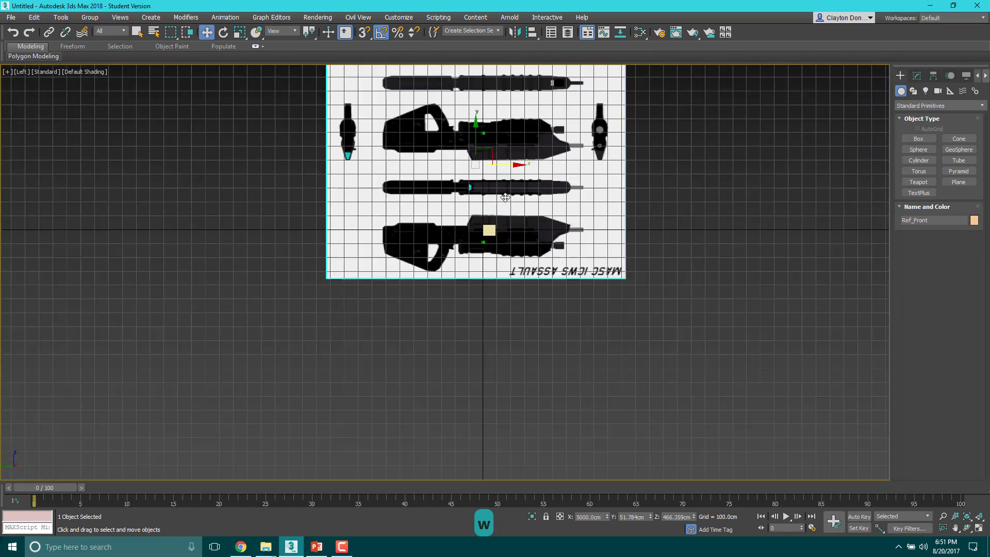
middle_drag(473, 127, 470, 207)
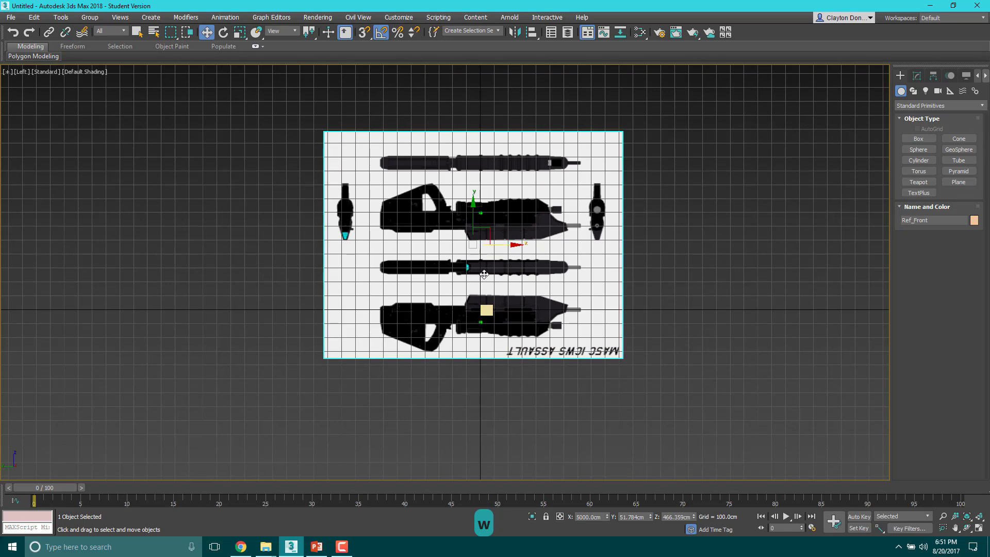
key(r)
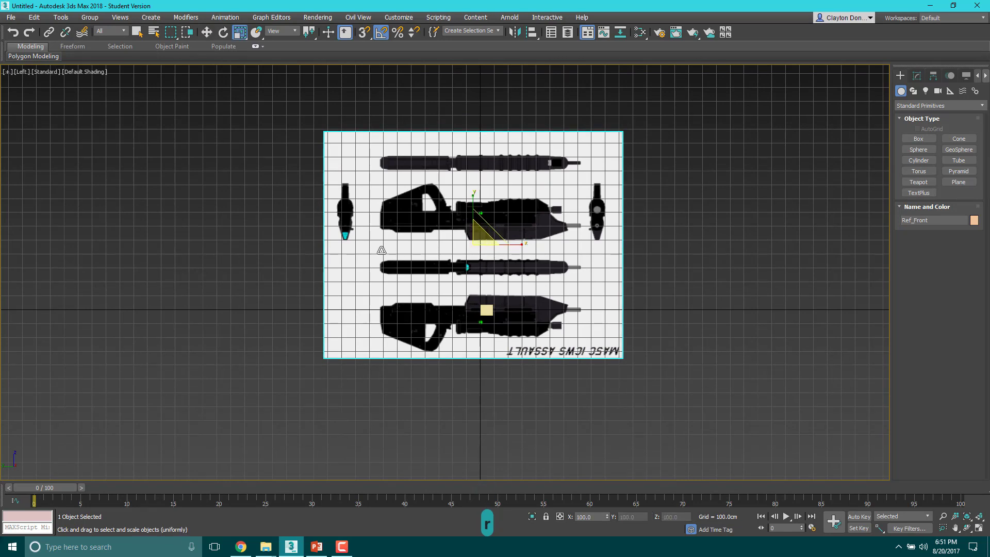
key(r)
drag(528, 246, 309, 423)
key(r)
key(r)
Move Ref_Front to the grid centre, then nudge it down and left behind the box.
scroll(481, 274, up, 3)
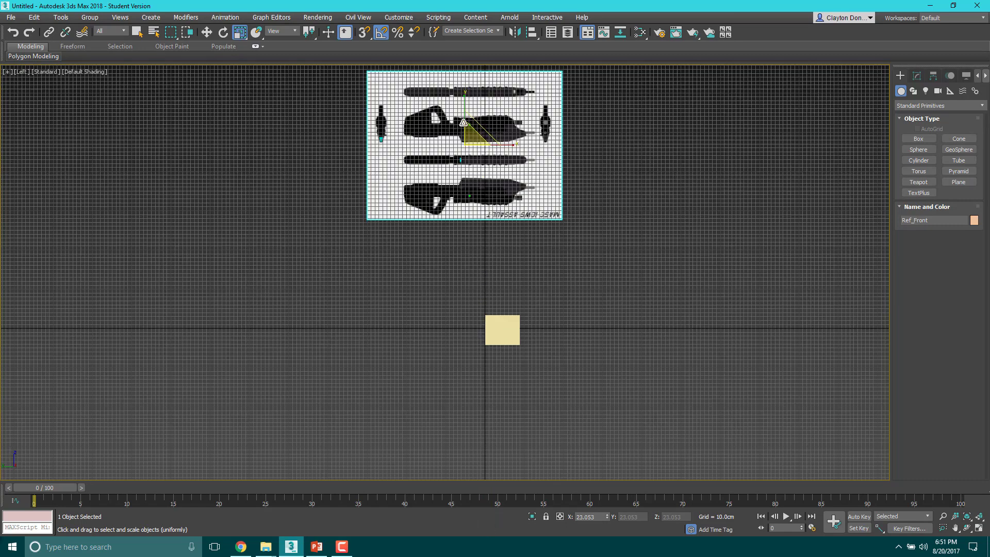
key(w)
drag(481, 128, 432, 409)
scroll(518, 303, up, 4)
key(r)
scroll(461, 346, up, 3)
scroll(461, 345, up, 2)
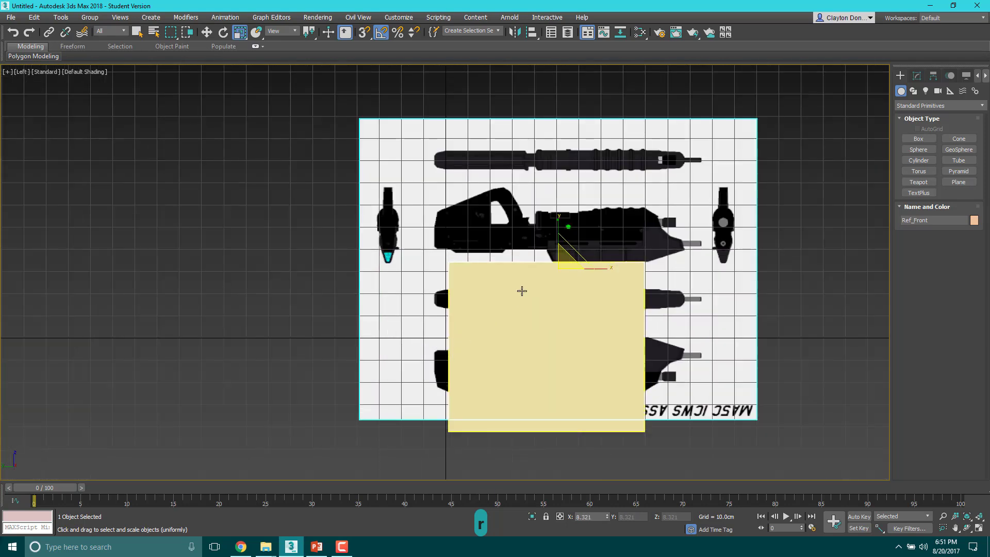
key(w)
drag(573, 254, 553, 305)
key(r)
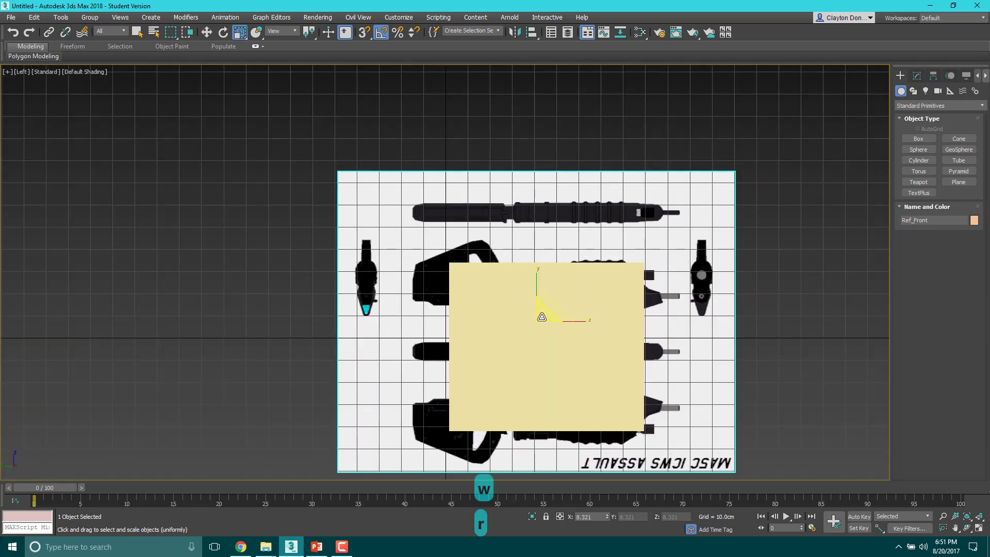
key(r)
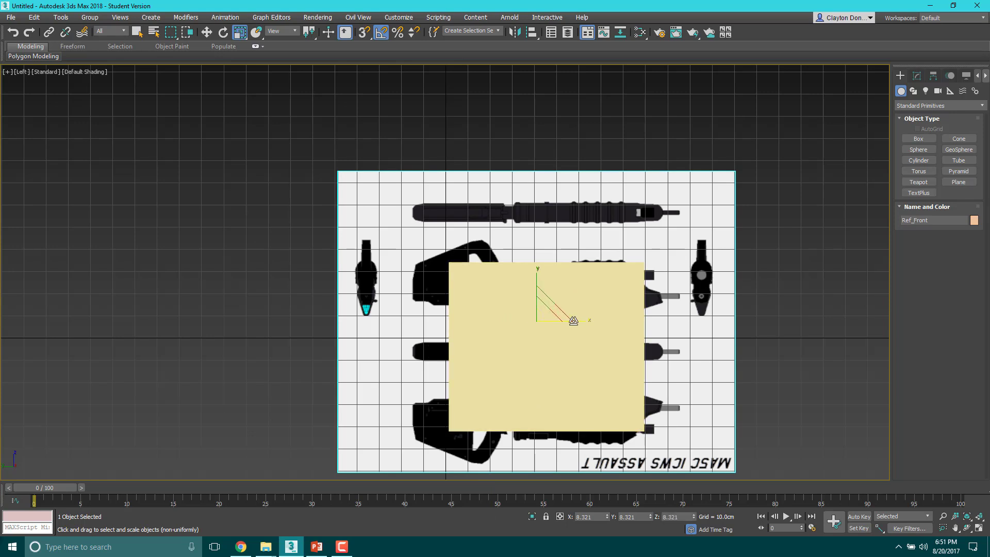
key(w)
Select the cream box and zero its Y and Z positions.
click(588, 369)
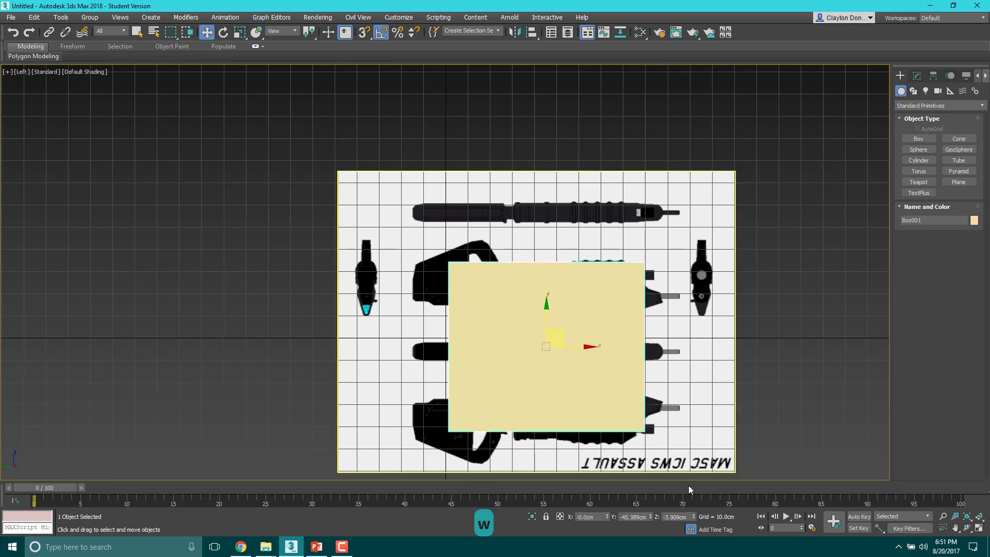
right_click(649, 516)
right_click(693, 517)
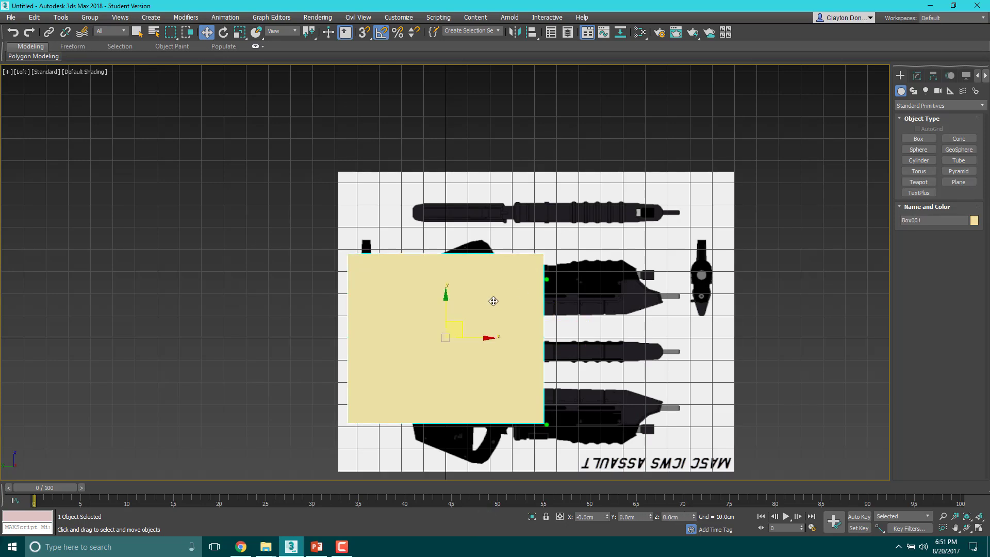
Open the Slate Material Editor and add the 02 - Default sample material to the graph.
key(m)
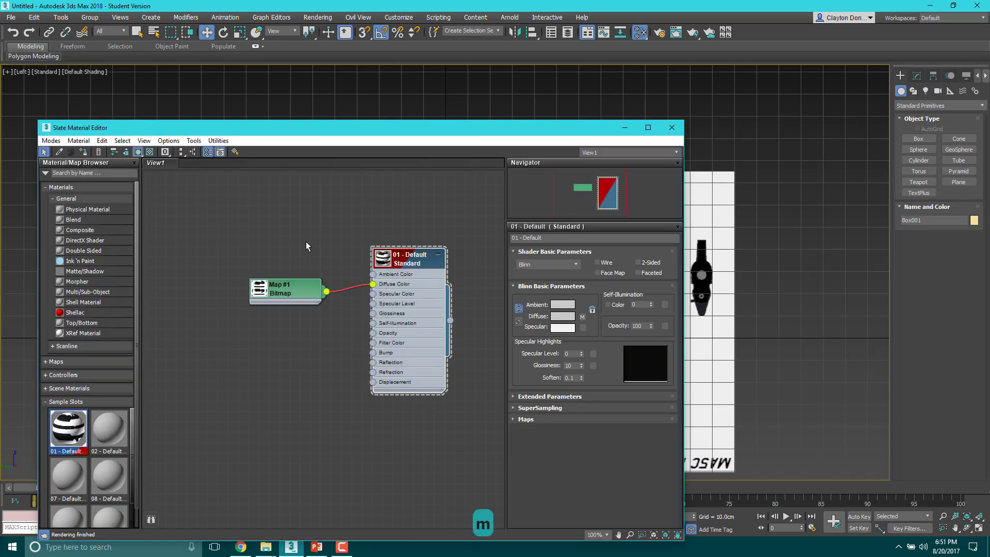
double_click(101, 427)
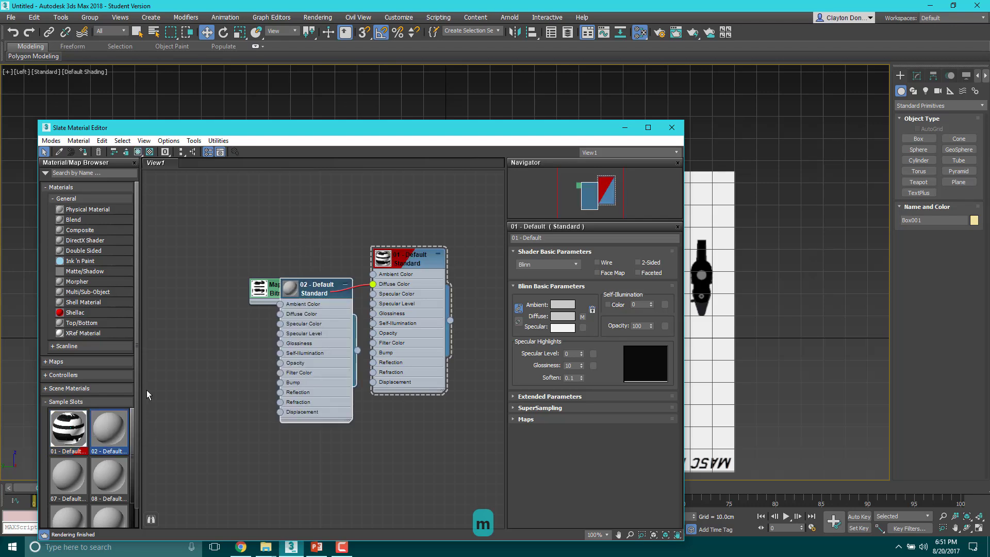
drag(347, 282, 286, 415)
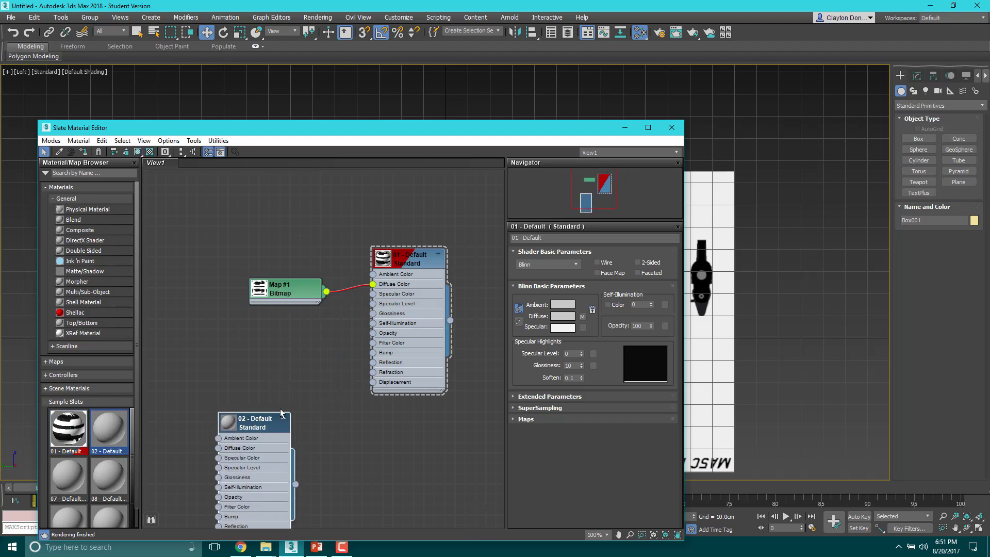
Rename 01 - Default to Mat_ConceptArt and 02 - Default to Mat_ModelingMaterial.
click(419, 264)
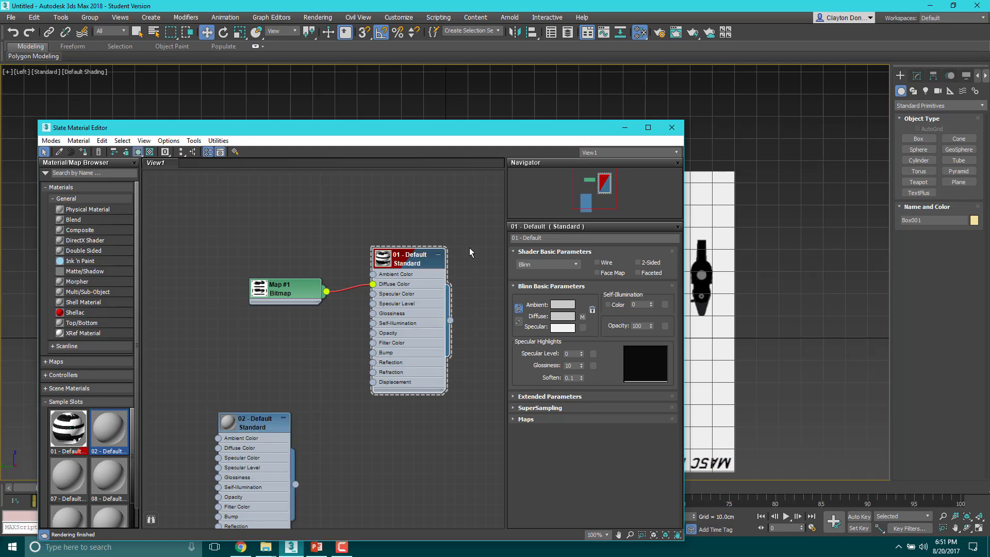
drag(562, 241, 459, 238)
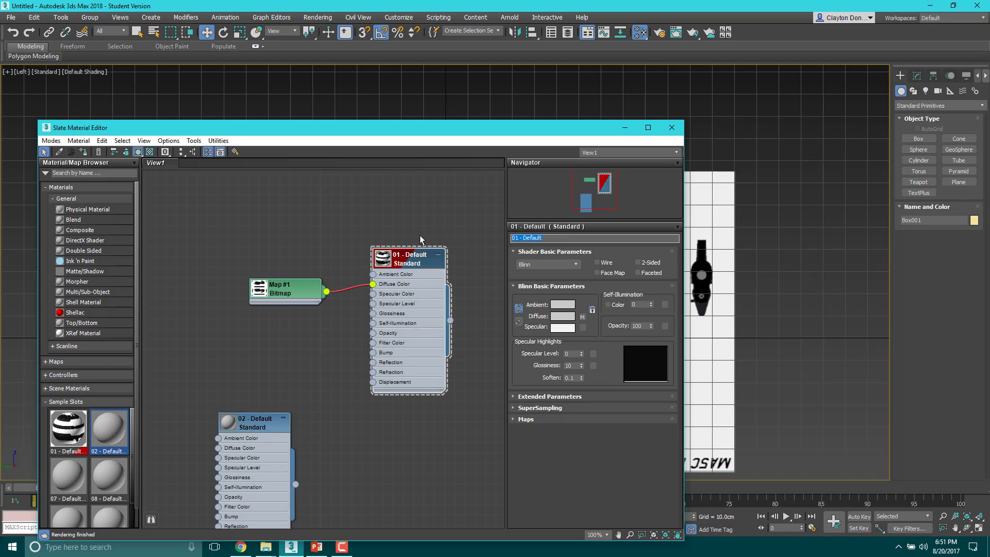
text(Mat)
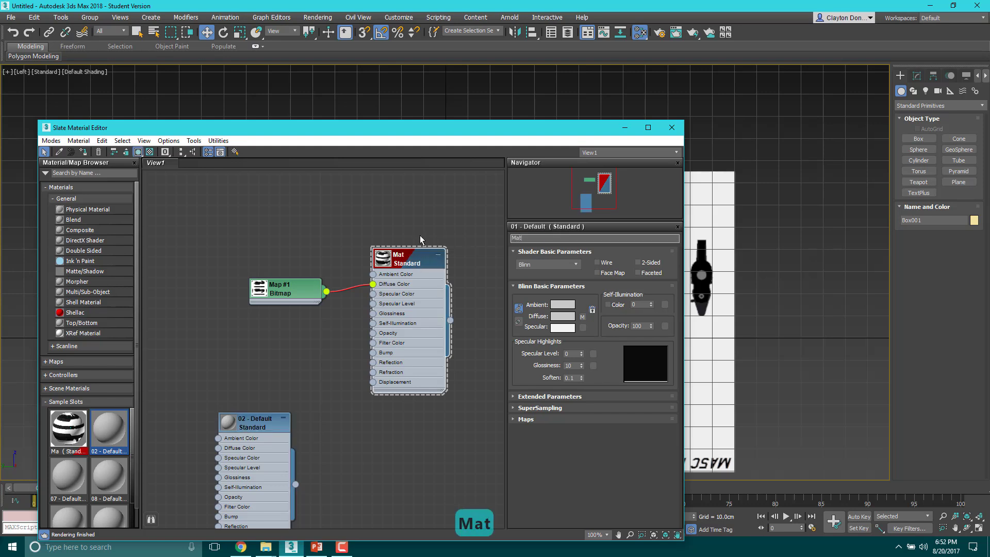
text(_Concept)
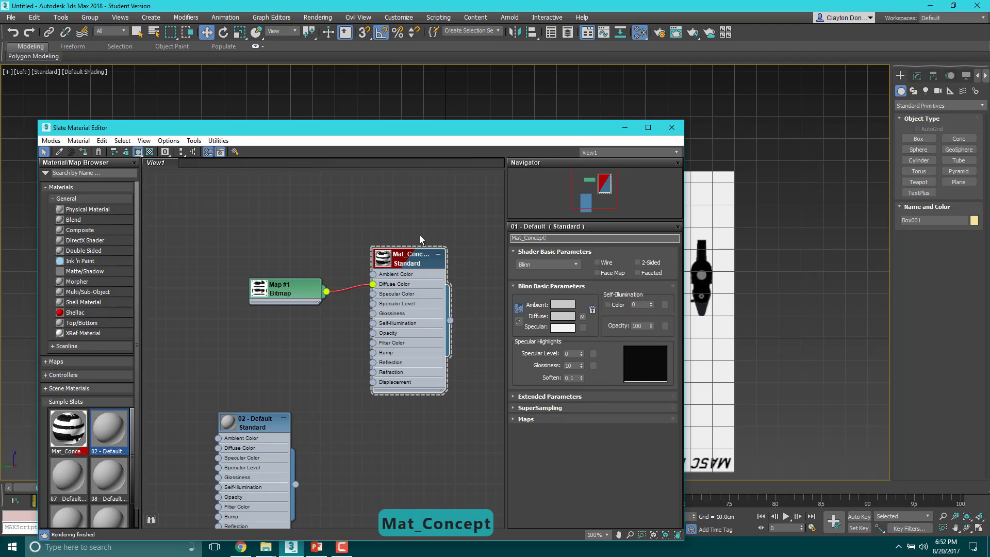
text(Art)
key(Return)
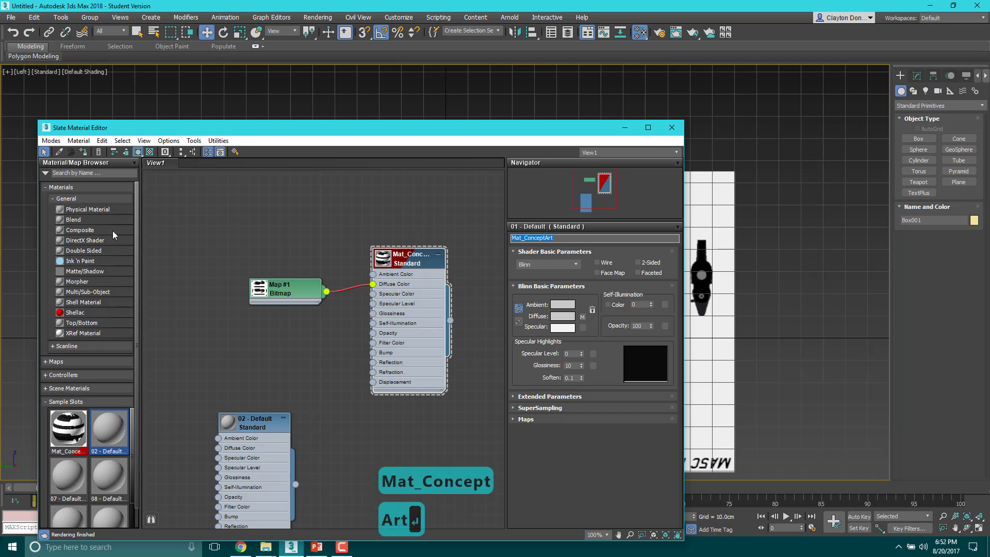
click(259, 431)
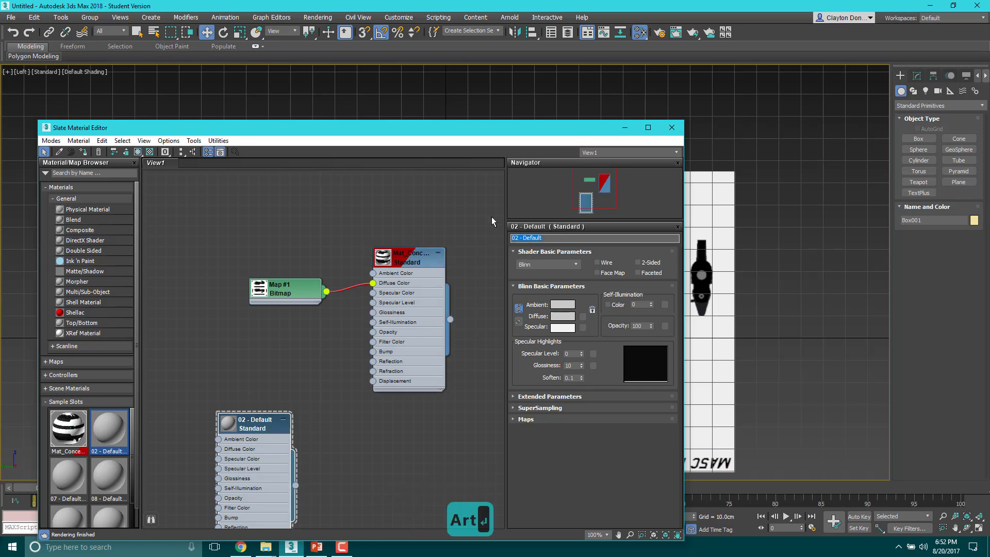
text(Mat_Model)
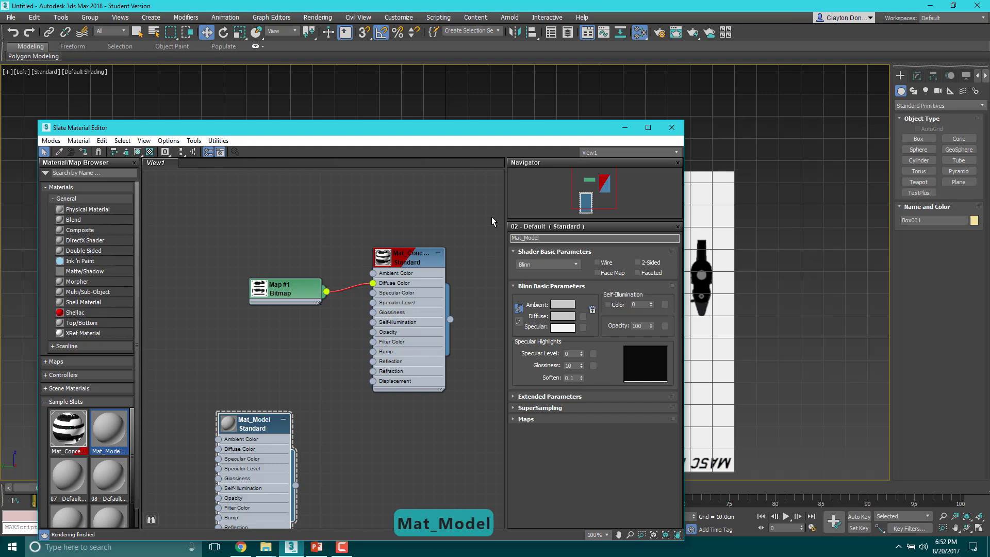
text(ingMaterial)
key(Return)
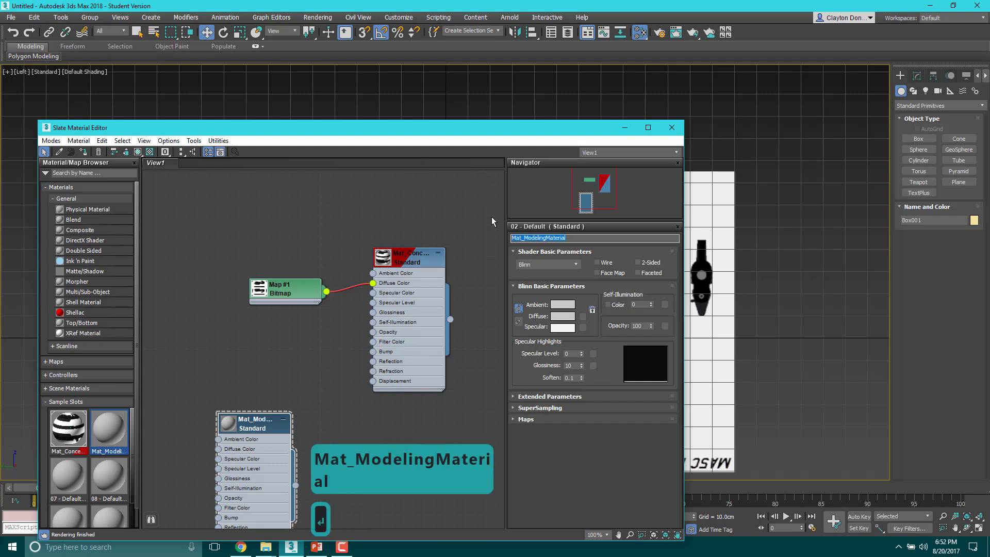
Set Mat_ModelingMaterial's diffuse colour to blue.
click(563, 317)
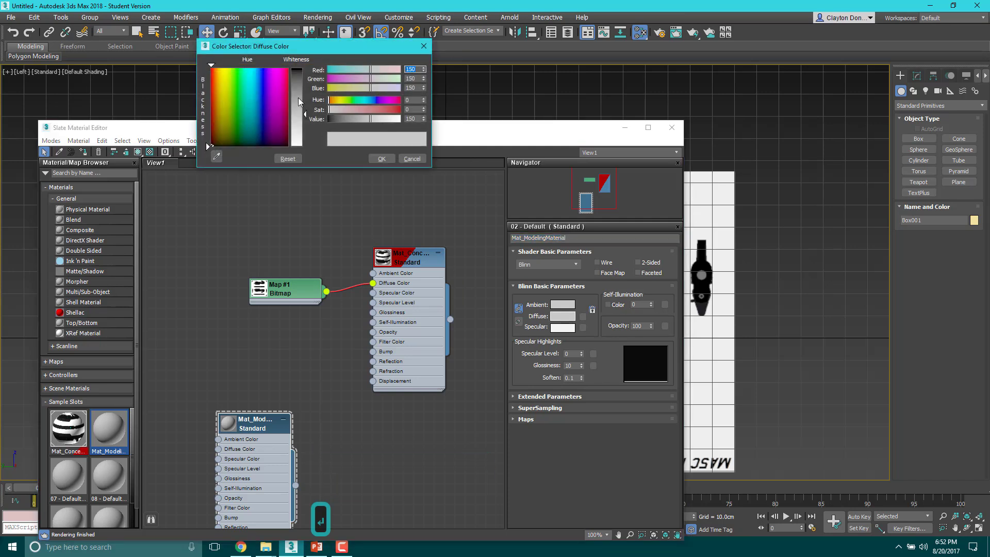
mouse_move(280, 94)
mouse_down()
mouse_move(210, 90)
mouse_move(222, 92)
mouse_up()
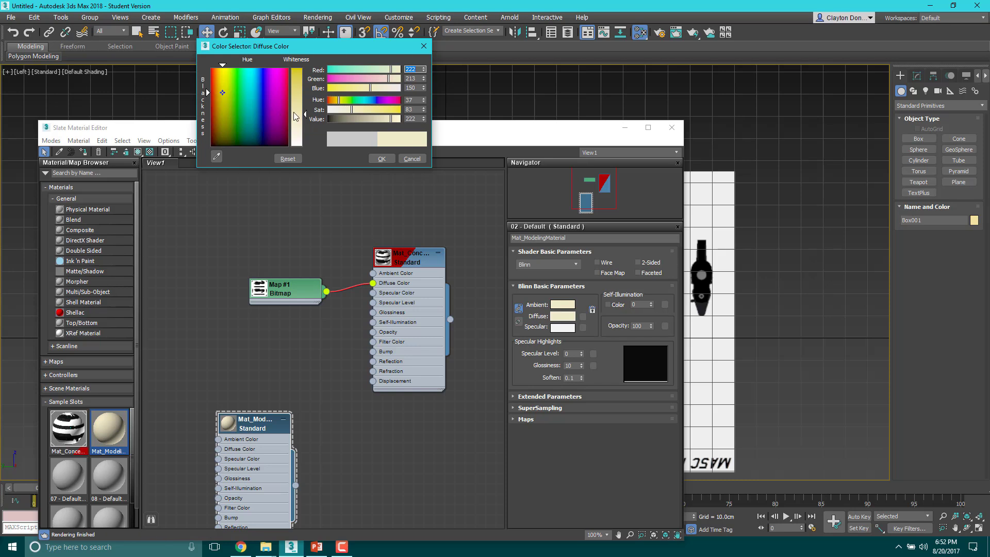
drag(239, 98, 237, 85)
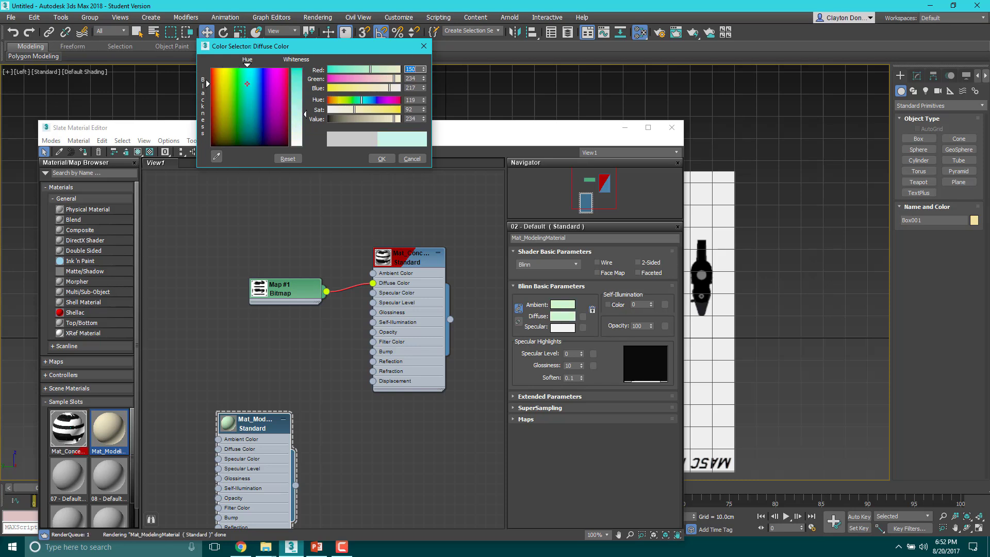
mouse_move(249, 83)
mouse_down()
mouse_move(239, 83)
mouse_move(259, 85)
mouse_up()
drag(304, 114, 304, 81)
click(382, 158)
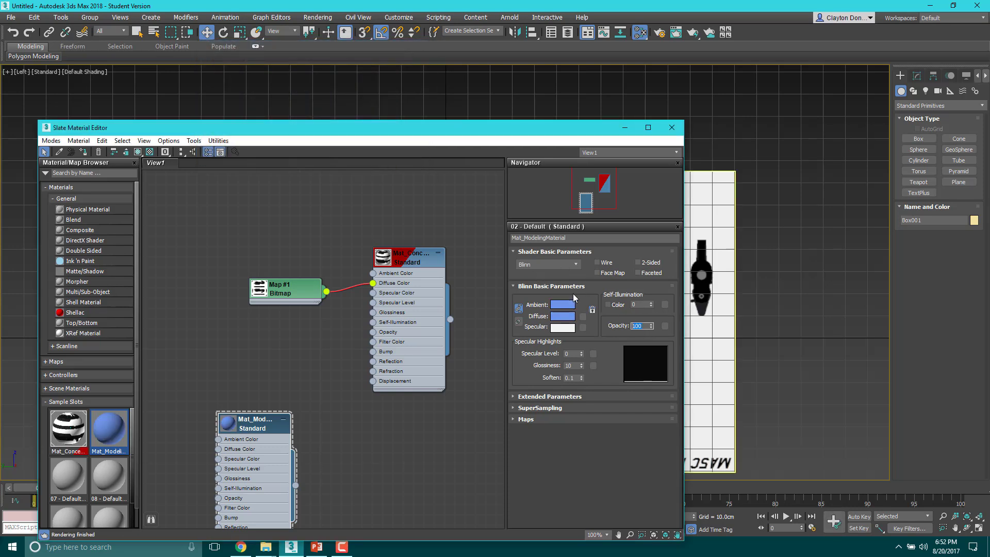
Set the material's opacity to 30 and apply it to the box.
text(30)
key(Return)
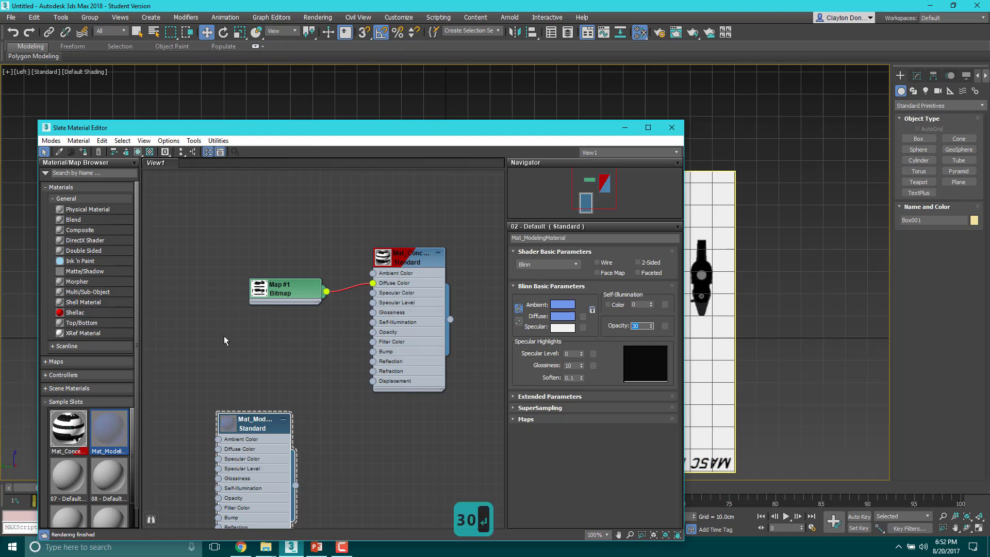
drag(317, 127, 854, 50)
drag(610, 351, 400, 353)
Close the material editor, then align Ref_Front with the box and shrink it to 90%.
drag(773, 47, 281, 141)
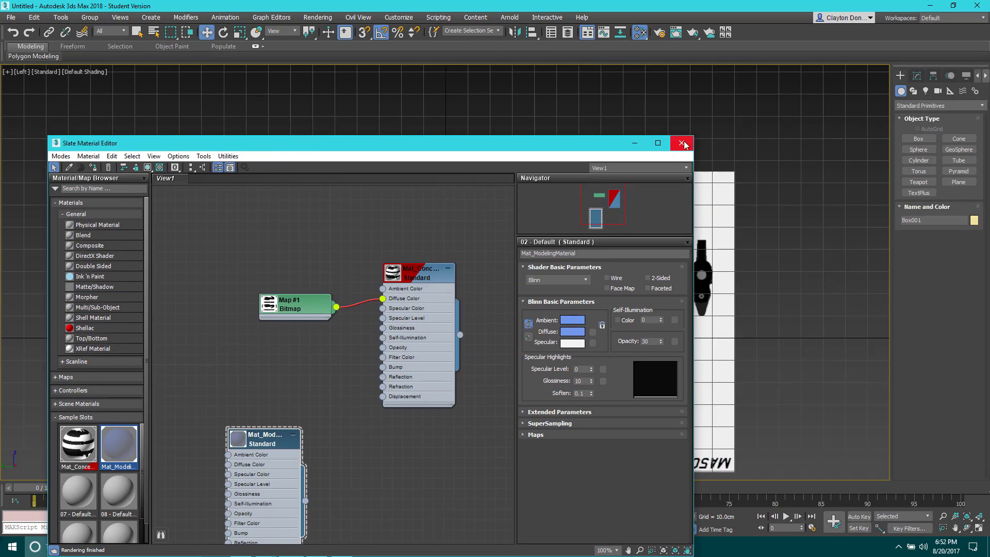
click(682, 143)
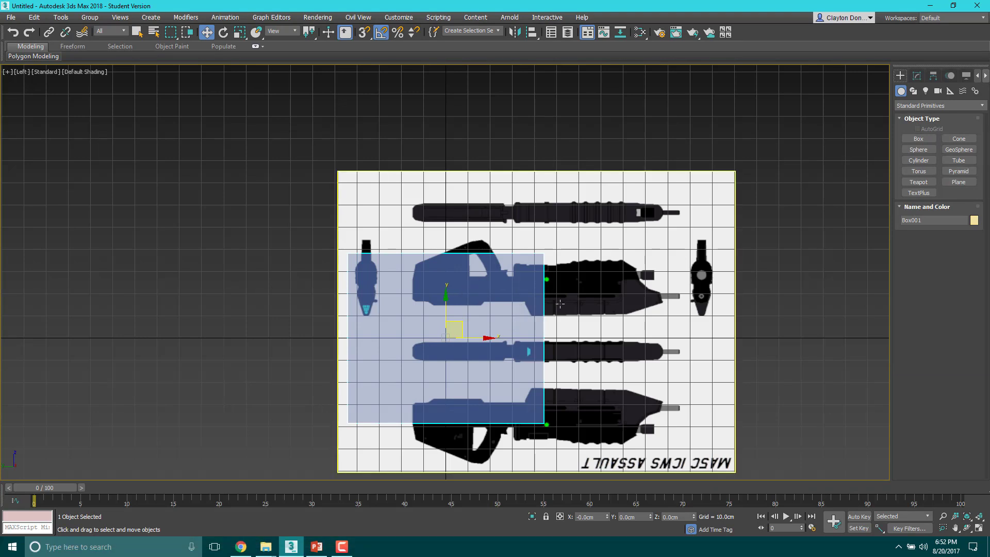
click(591, 325)
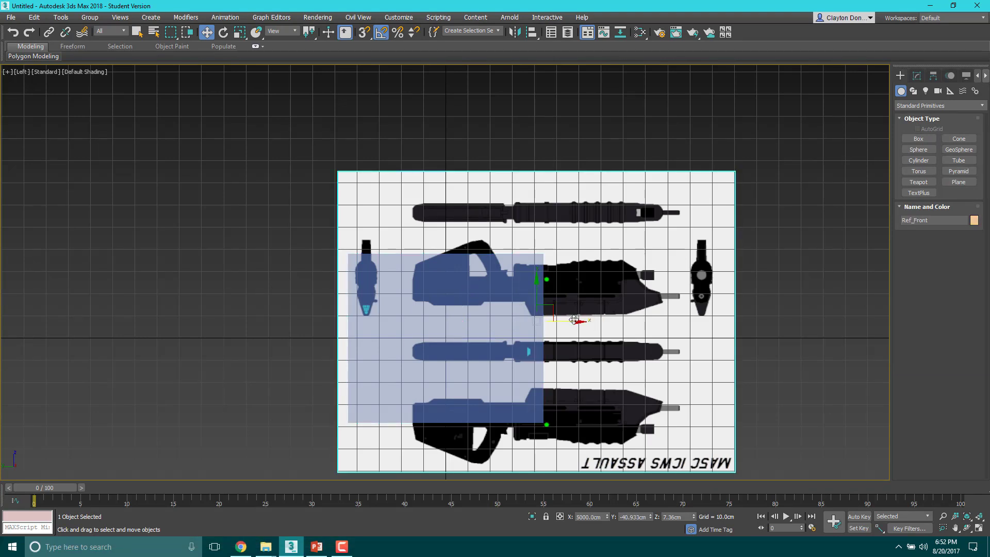
drag(591, 325, 479, 316)
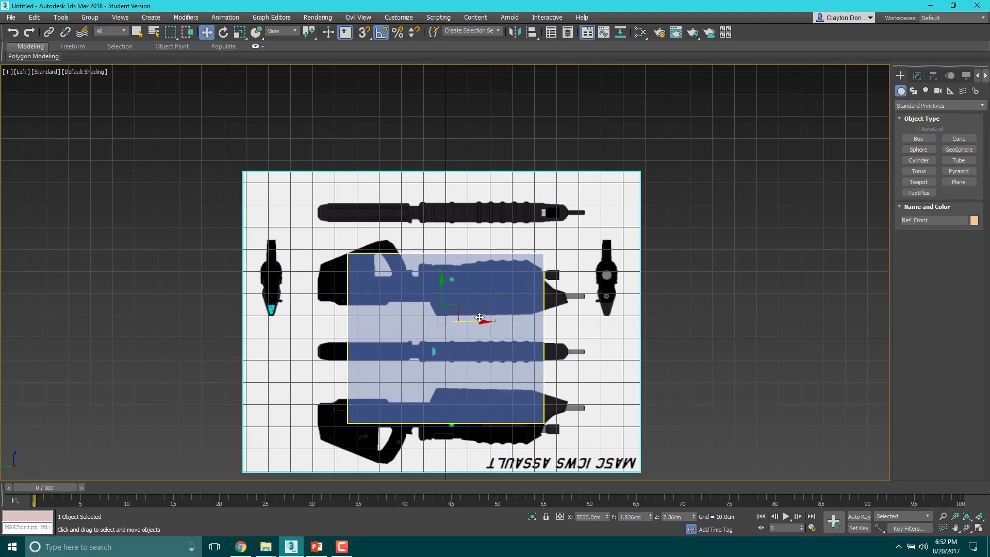
key(r)
drag(444, 317, 439, 334)
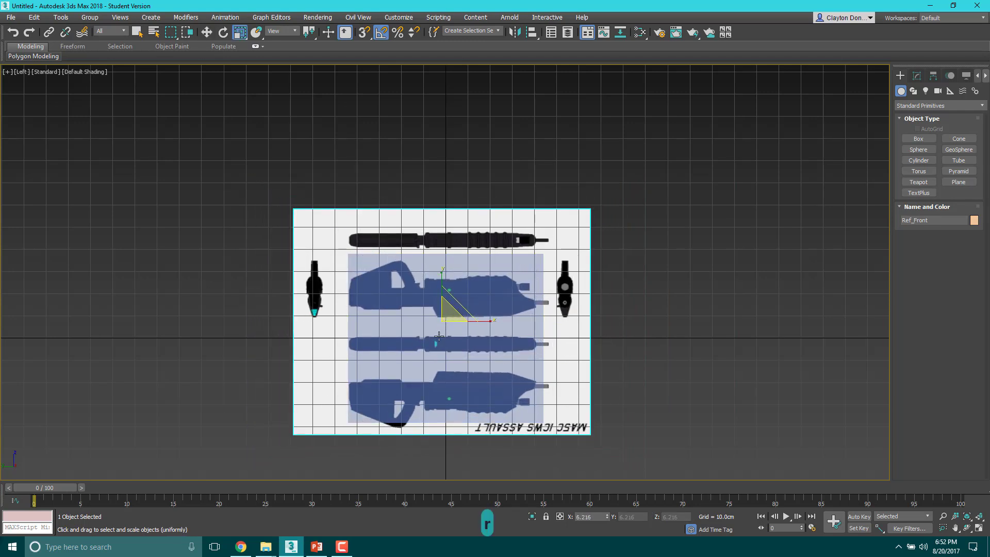
Nudge the reference image slightly left, zoom out, and select the blue box.
scroll(439, 334, up, 5)
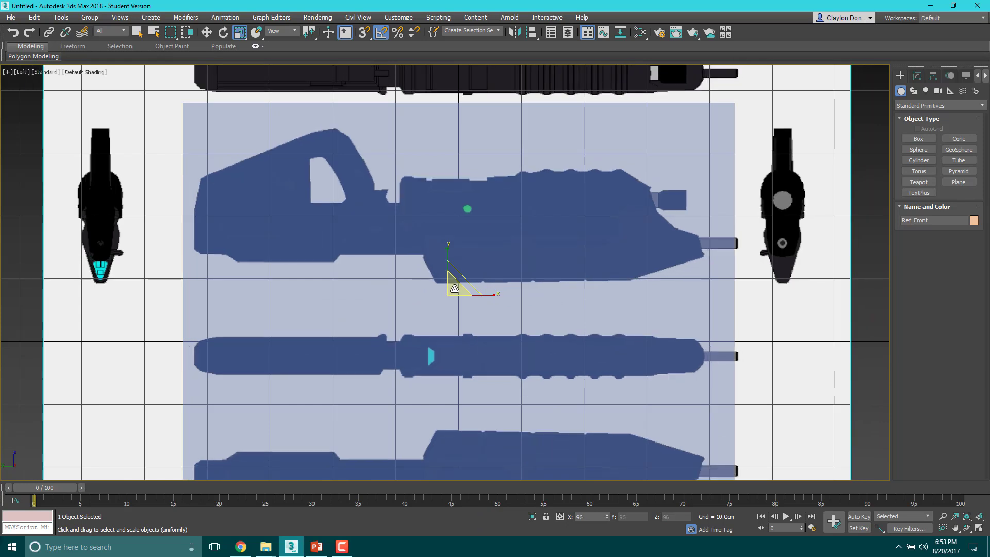
key(w)
drag(483, 297, 450, 291)
key(r)
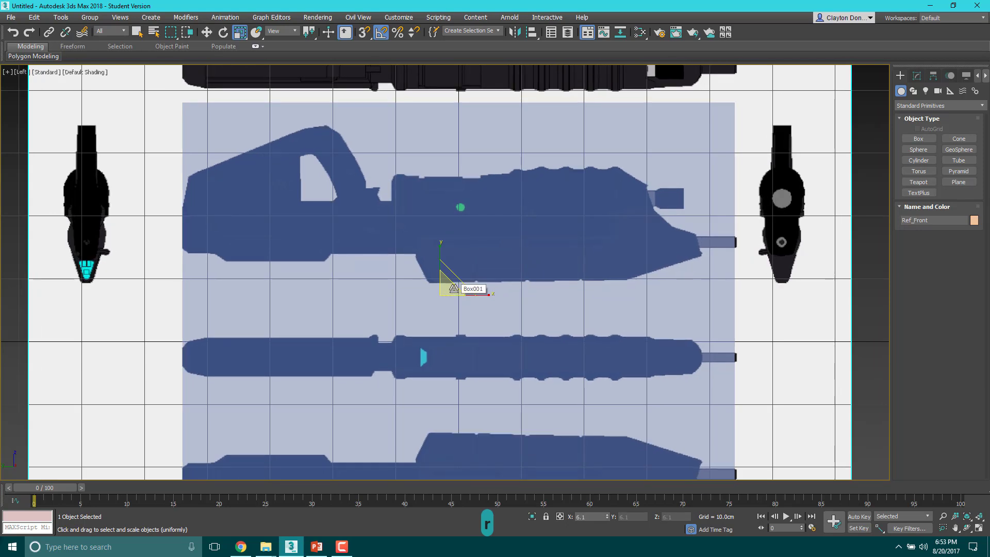
scroll(453, 287, down, 2)
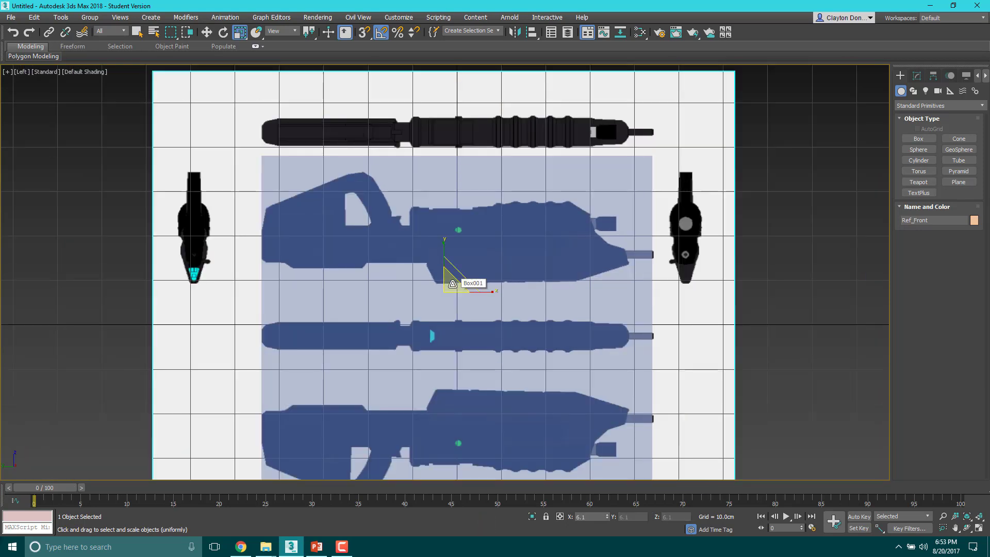
scroll(656, 305, down, 3)
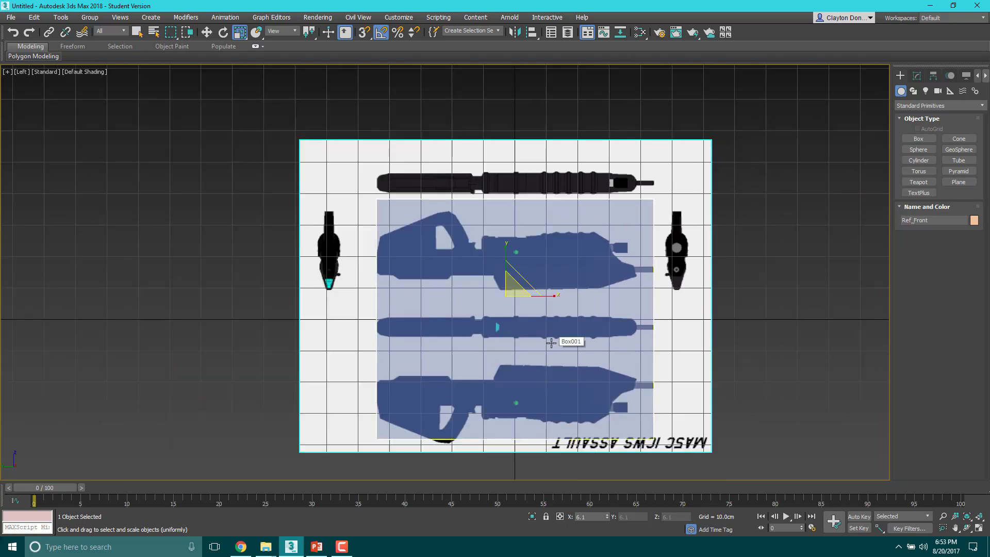
click(551, 343)
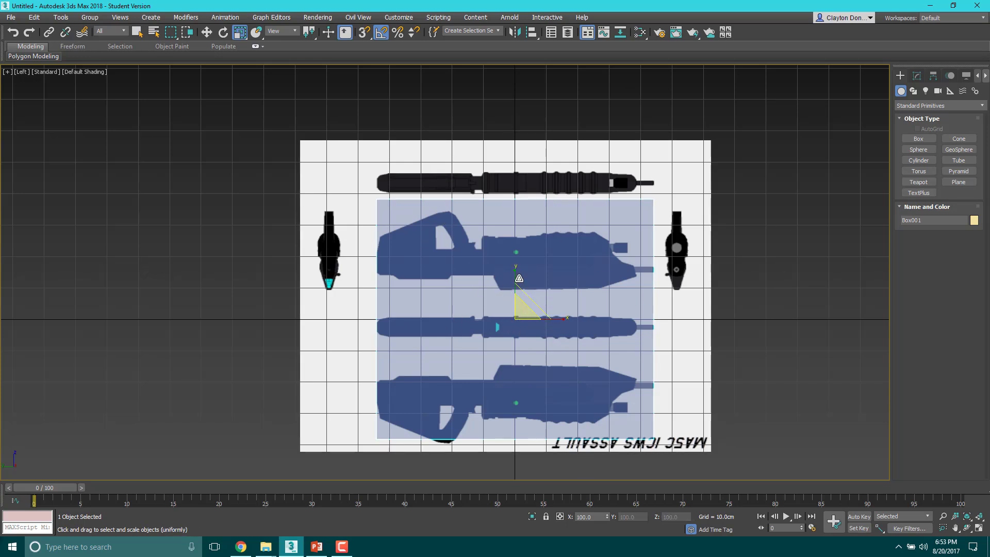
Flatten the blue box into a thin band and fit it over the bottom rifle drawing.
drag(520, 274, 505, 351)
key(w)
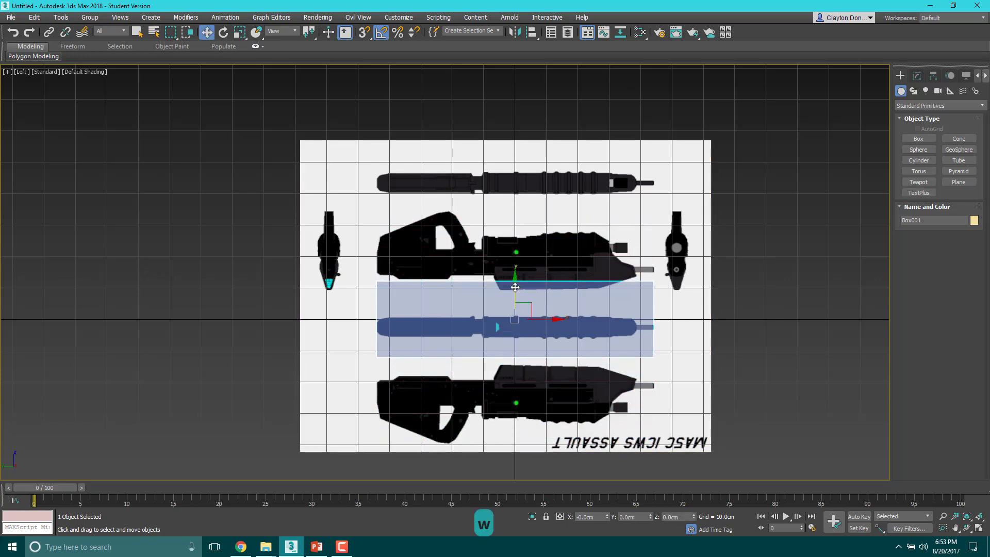
drag(514, 292, 506, 371)
key(r)
scroll(506, 371, up, 2)
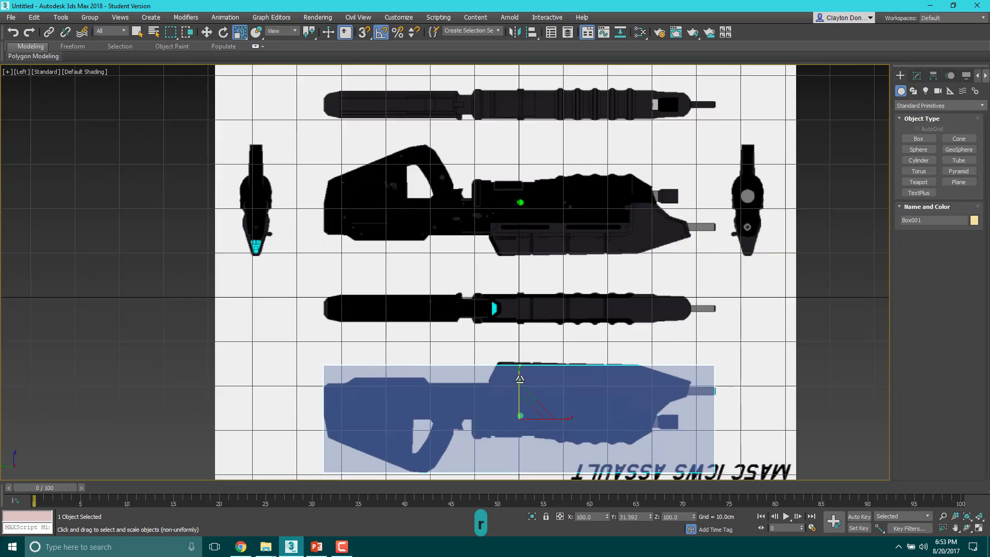
drag(518, 373, 518, 374)
key(w)
Select the Ref_Front plane for scaling and shift the side view slightly upward.
middle_drag(557, 340, 514, 290)
click(514, 291)
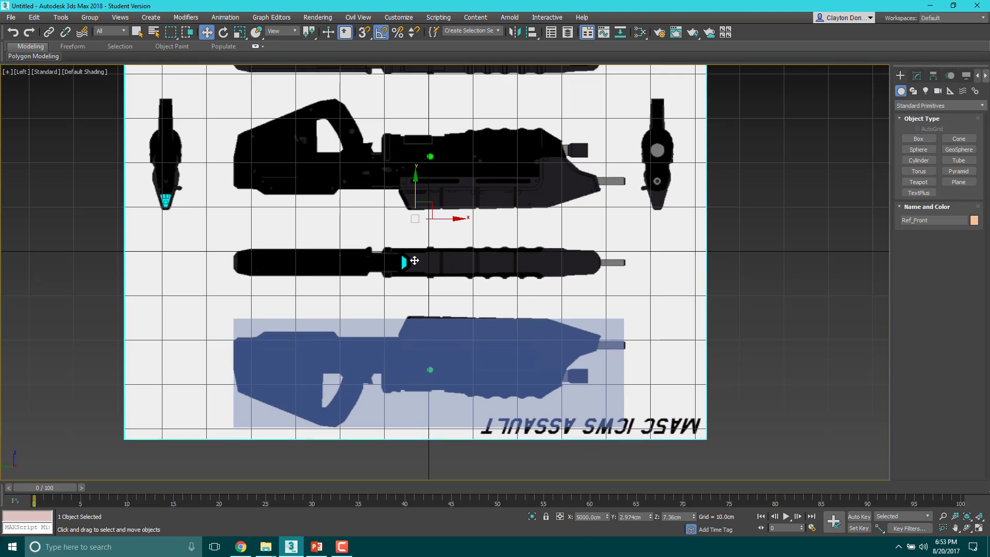
key(r)
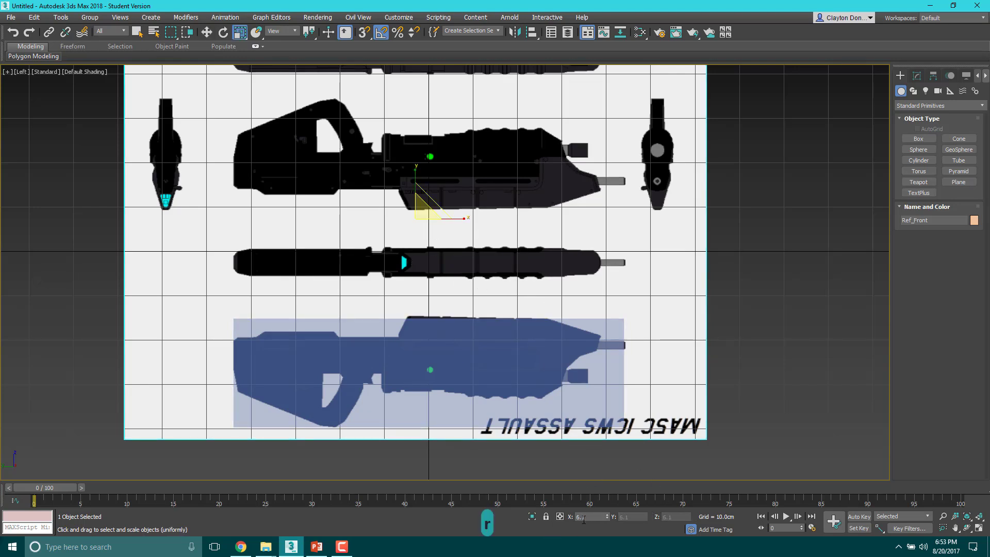
middle_drag(538, 262, 540, 239)
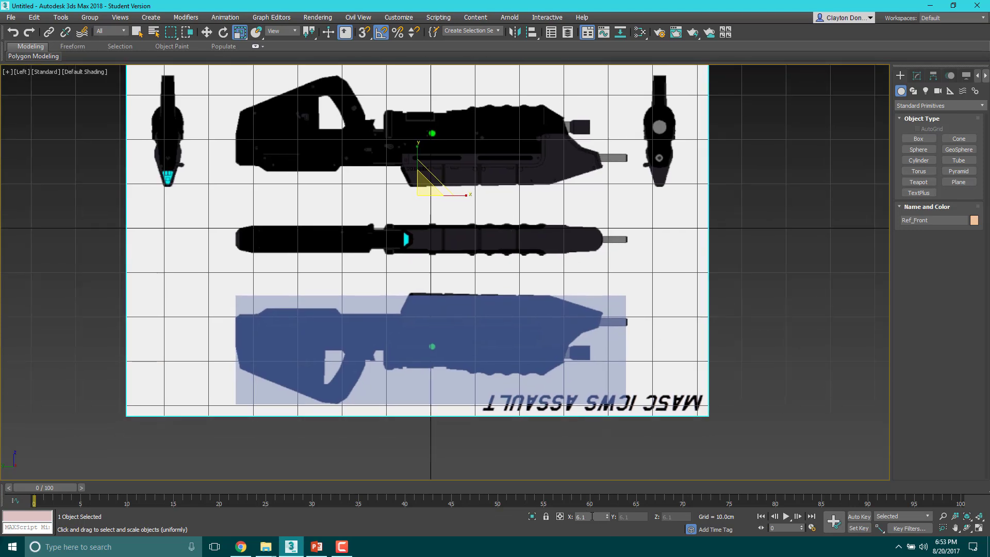
mouse_move(550, 356)
middle_down()
mouse_move(552, 332)
mouse_move(547, 354)
middle_up()
In the Top view, scale Ref_Top to 6.1 and move its drawing under the box.
key(t)
click(406, 293)
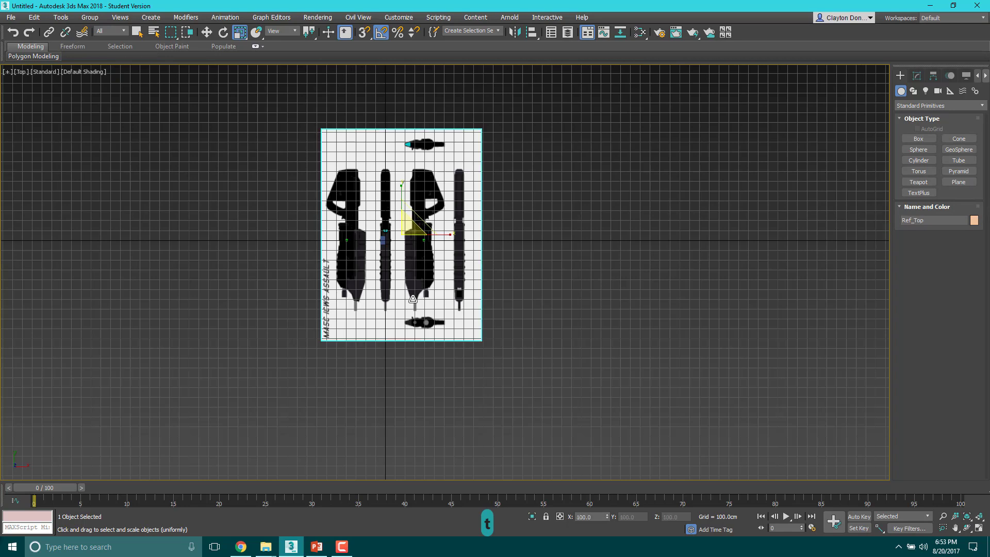
text(6.1)
key(Return)
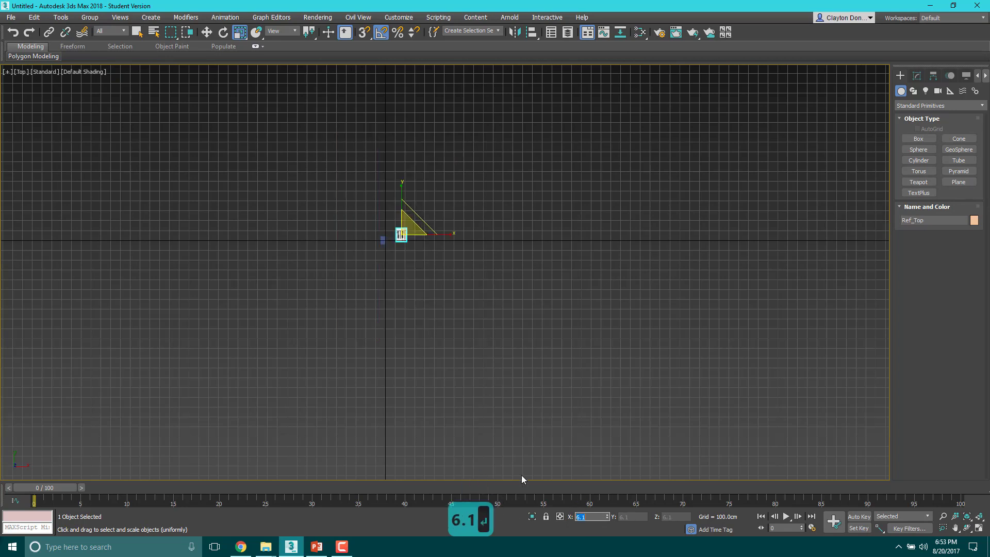
scroll(406, 246, up, 10)
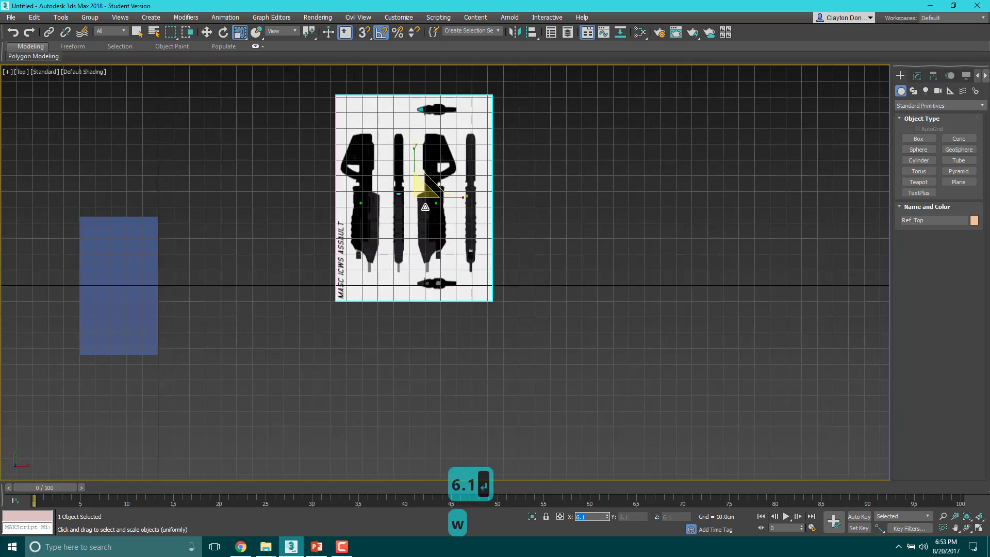
key(w)
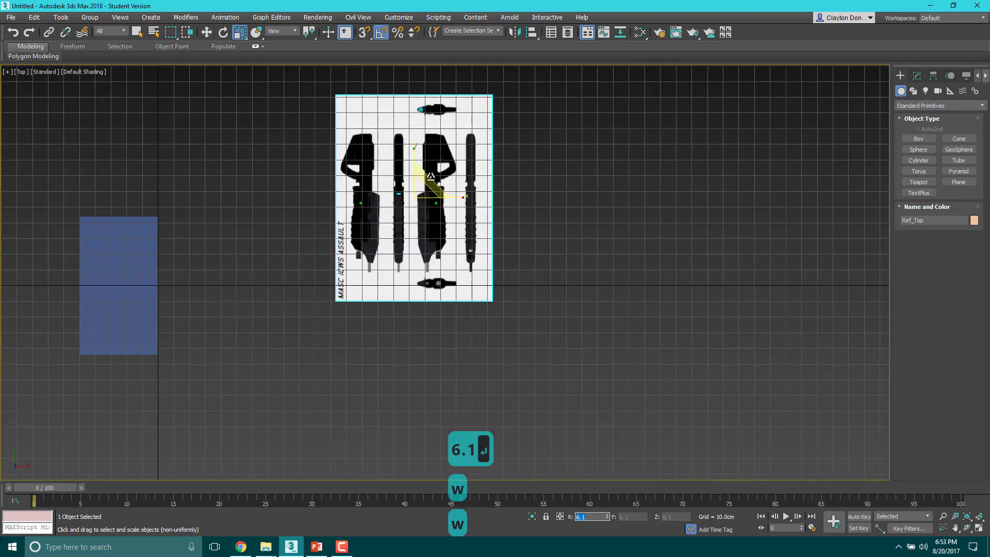
key(Escape)
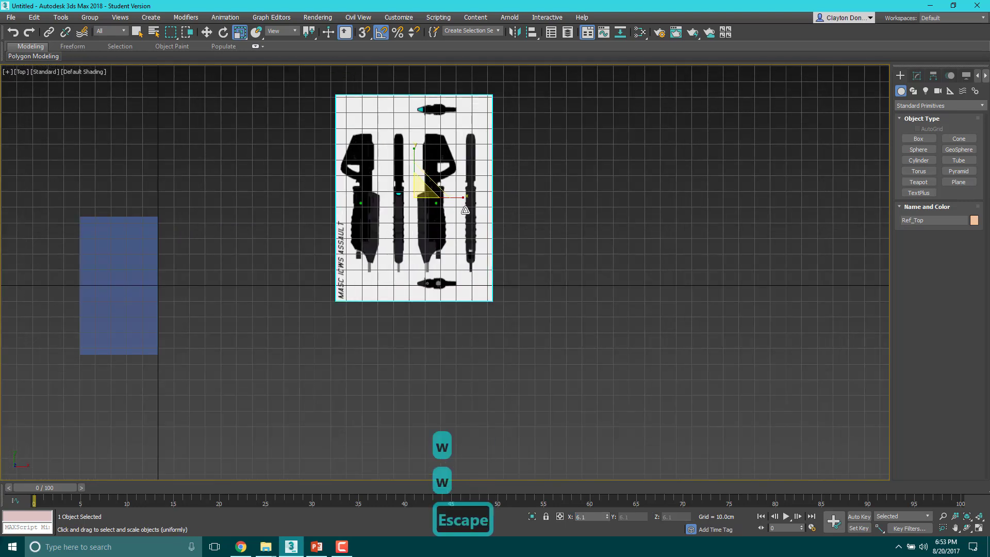
key(w)
drag(438, 182, 173, 279)
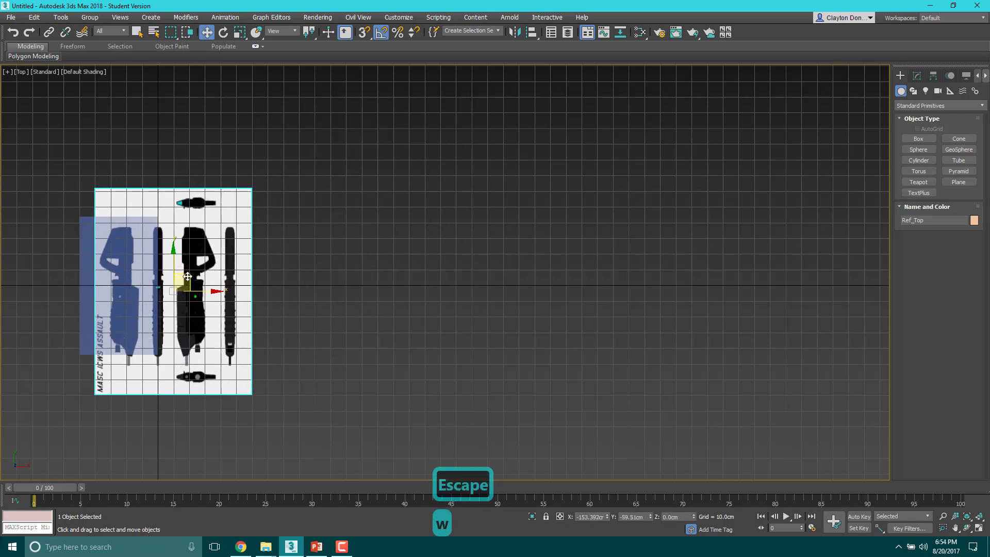
Select the blue box and slide it left over the slim rifle drawing.
scroll(173, 279, up, 5)
middle_drag(146, 281, 309, 273)
click(243, 274)
drag(344, 289, 542, 299)
key(r)
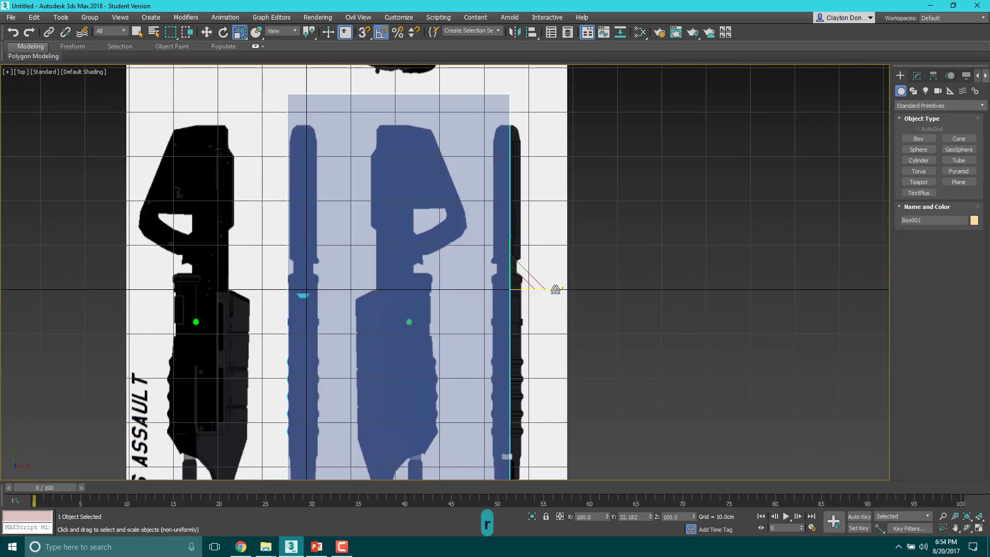
key(w)
drag(546, 287, 115, 265)
Narrow the box to the slim drawing's width and move it down along the drawing.
key(r)
middle_drag(383, 312, 406, 235)
key(w)
drag(331, 185, 330, 217)
middle_drag(421, 181, 428, 284)
scroll(428, 284, down, 1)
scroll(432, 246, down, 1)
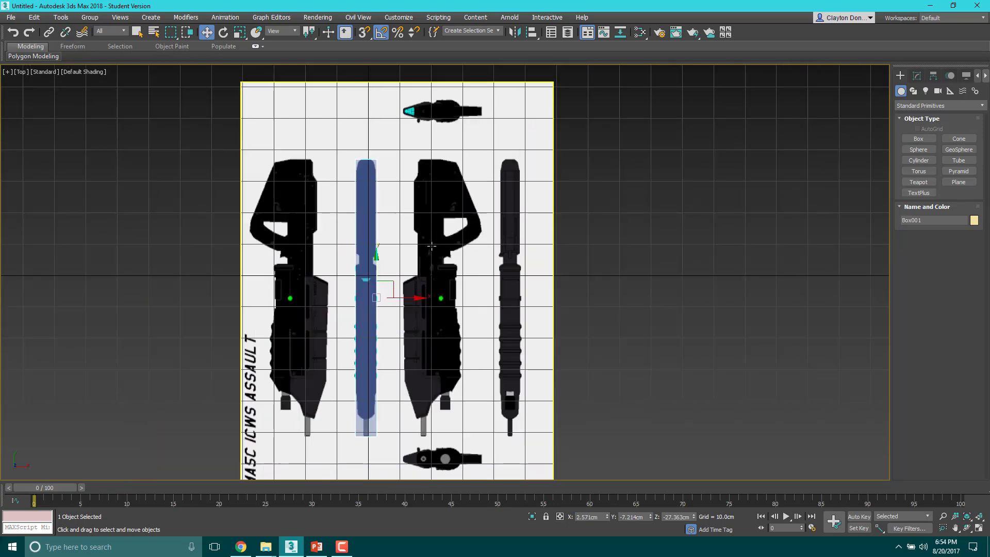
In Front view, scale Ref_Left to 6.1 and move it to the scene origin.
click(484, 294)
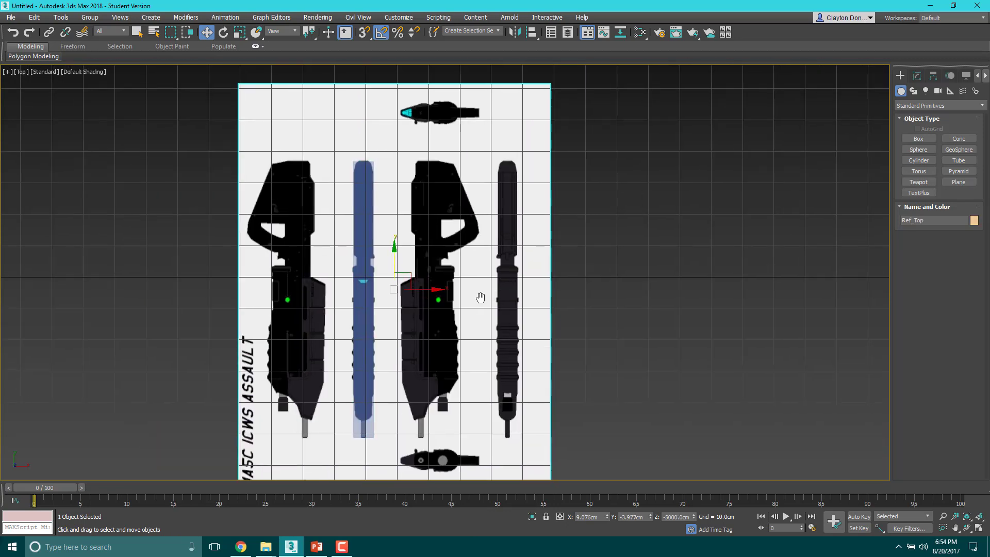
key(l)
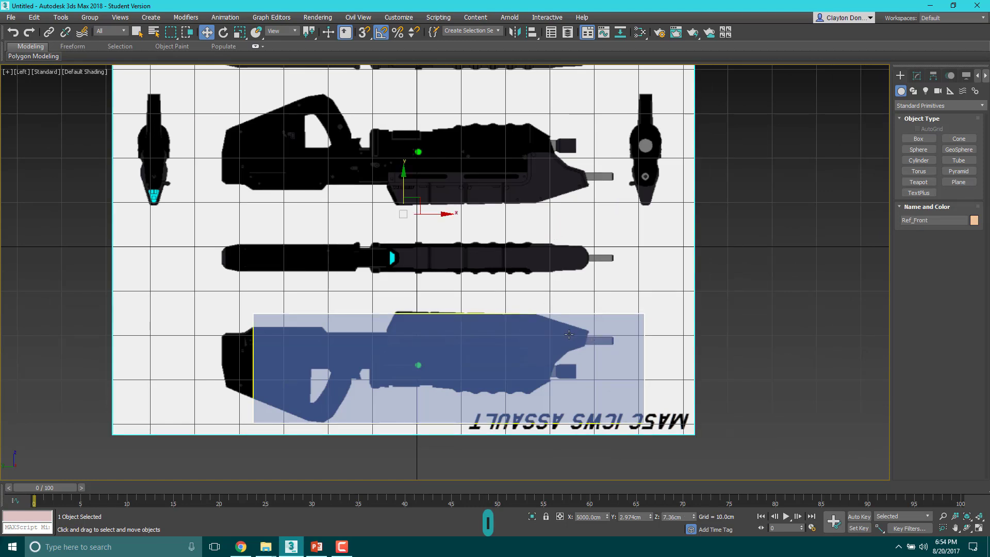
key(r)
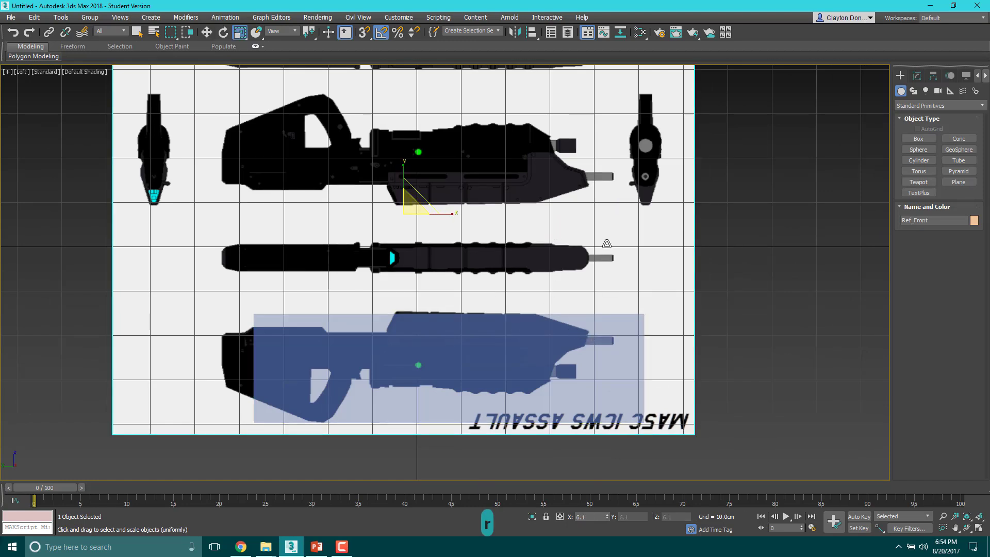
key(f)
click(417, 267)
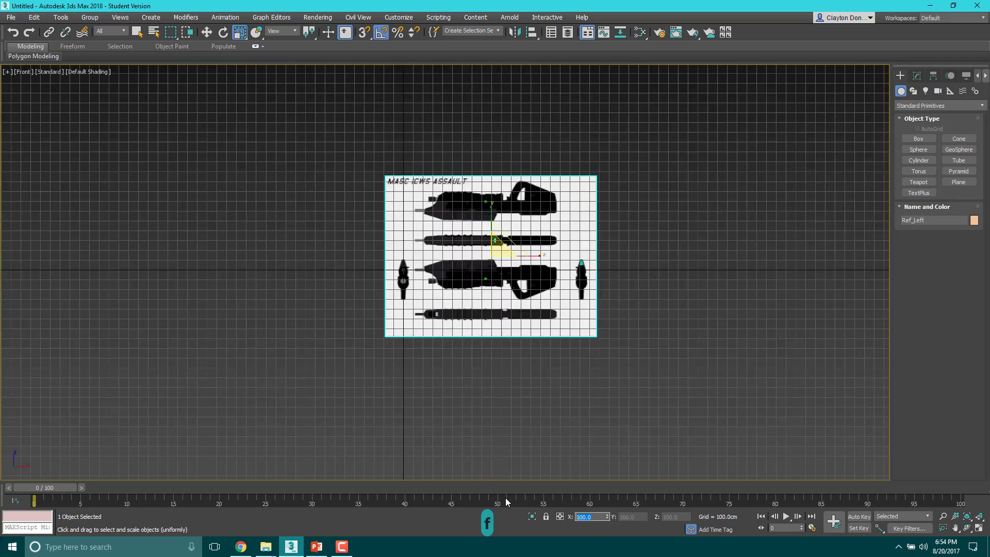
text(6.1)
key(Return)
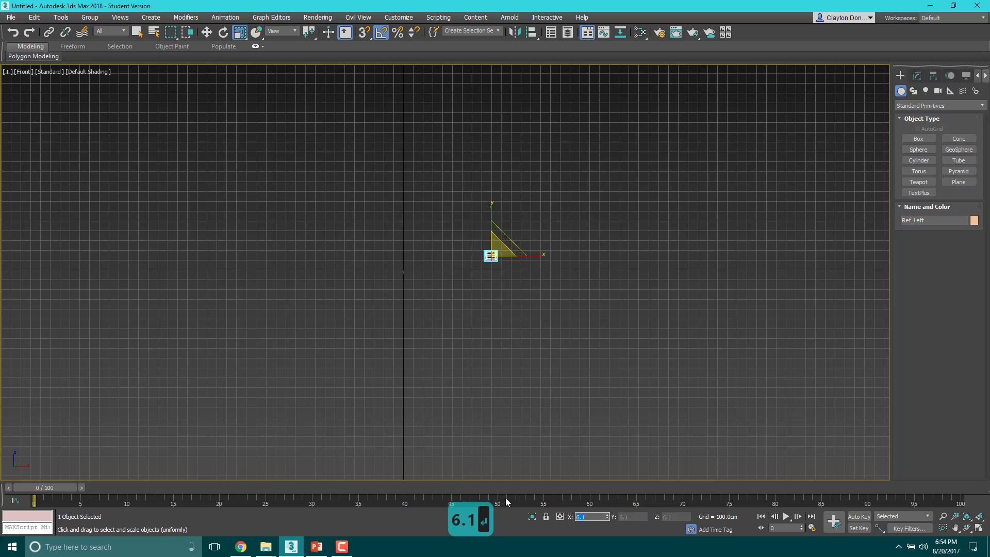
key(w)
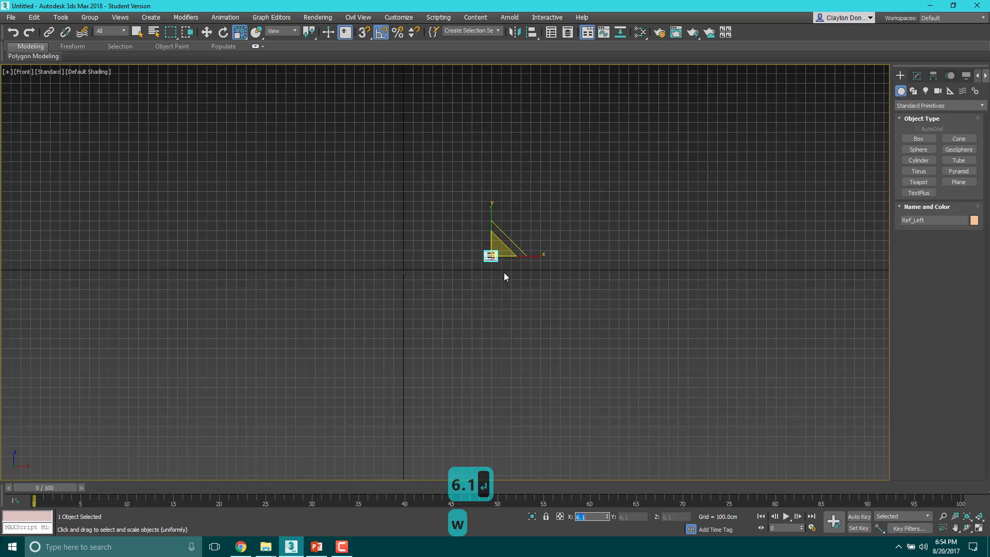
key(Escape)
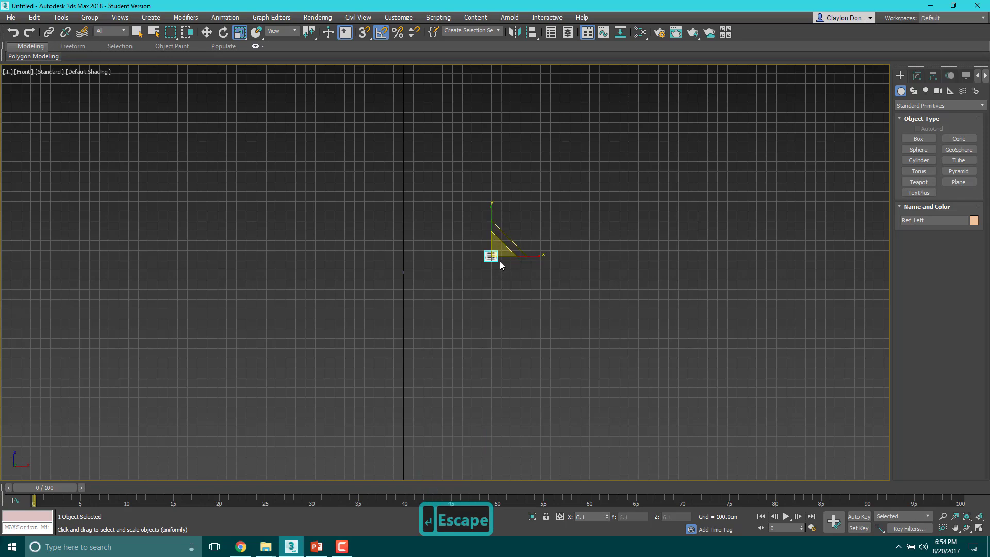
key(w)
drag(500, 261, 412, 264)
Raise Box001 and shift it and Ref_Left until the box covers the end-on rifle drawing.
scroll(412, 265, up, 10)
click(345, 384)
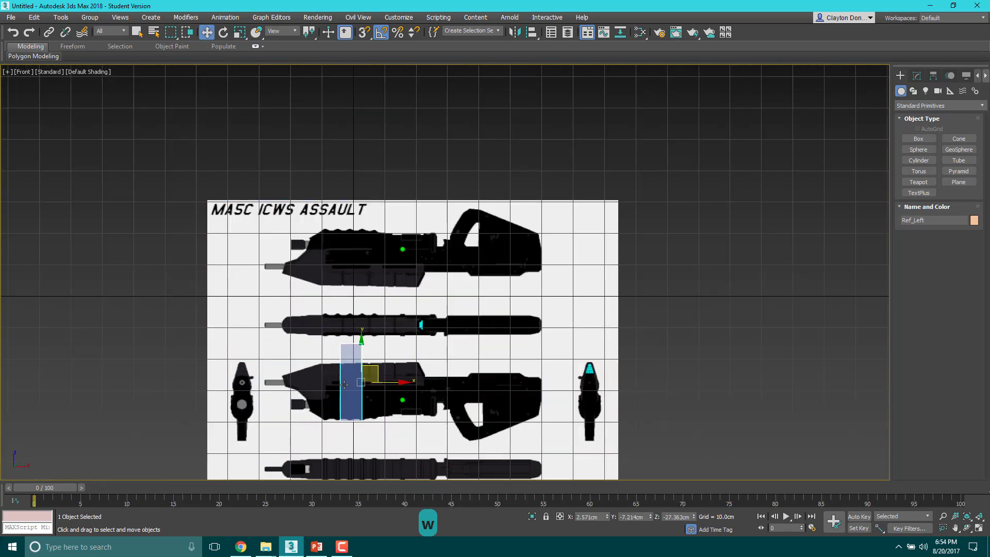
drag(360, 342, 361, 276)
click(398, 404)
drag(441, 338, 537, 254)
scroll(361, 304, up, 6)
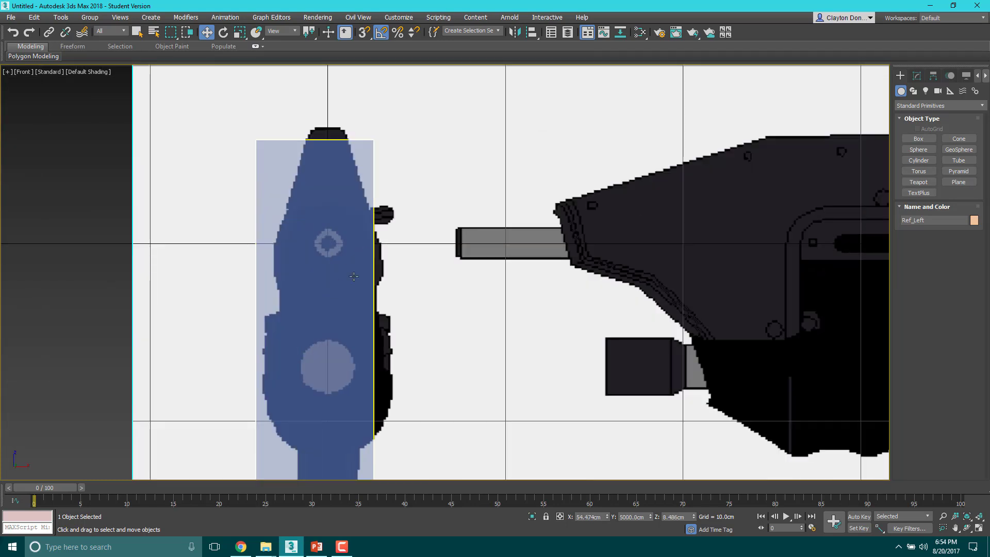
click(354, 276)
drag(400, 359, 410, 361)
scroll(405, 358, down, 4)
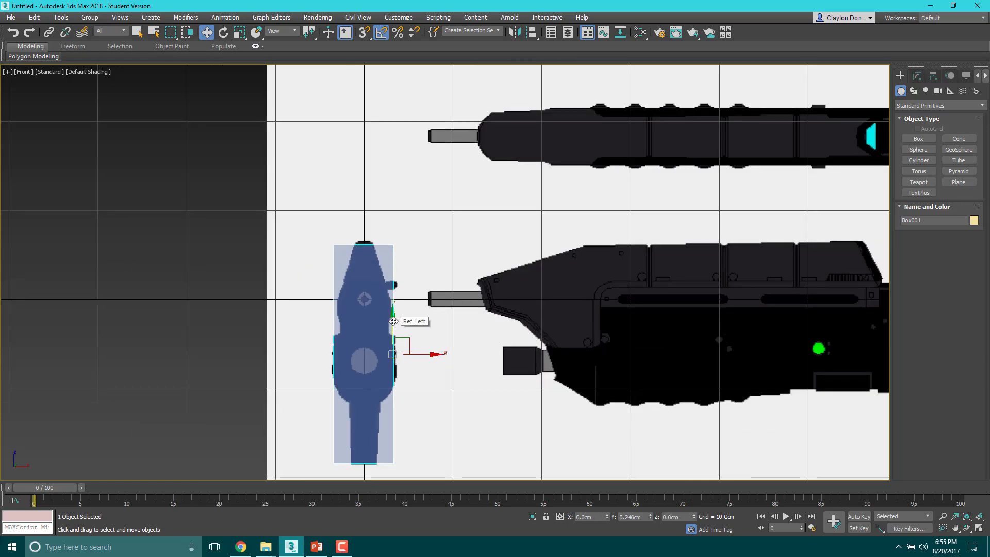
drag(393, 323, 394, 320)
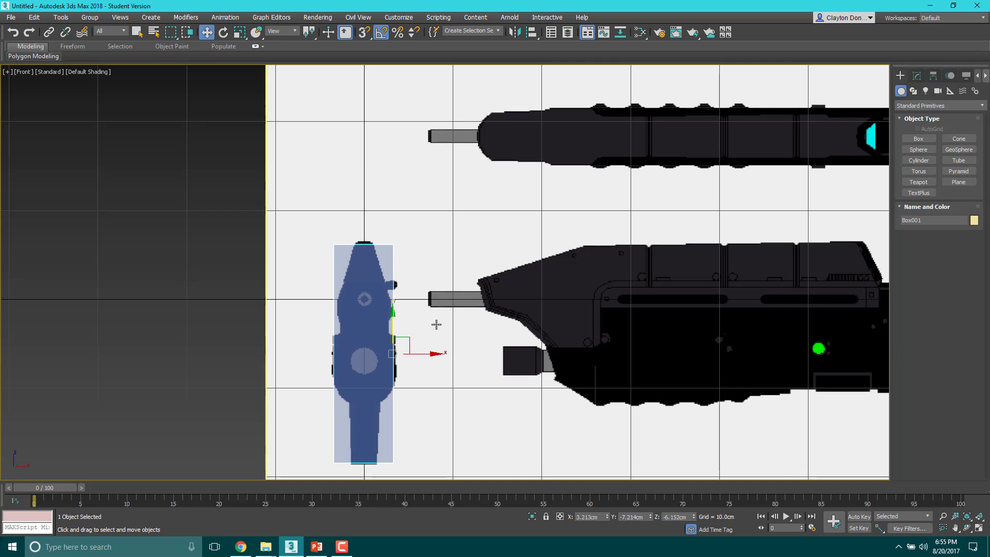
In Left view, move Ref_Front up to line up with the box.
key(l)
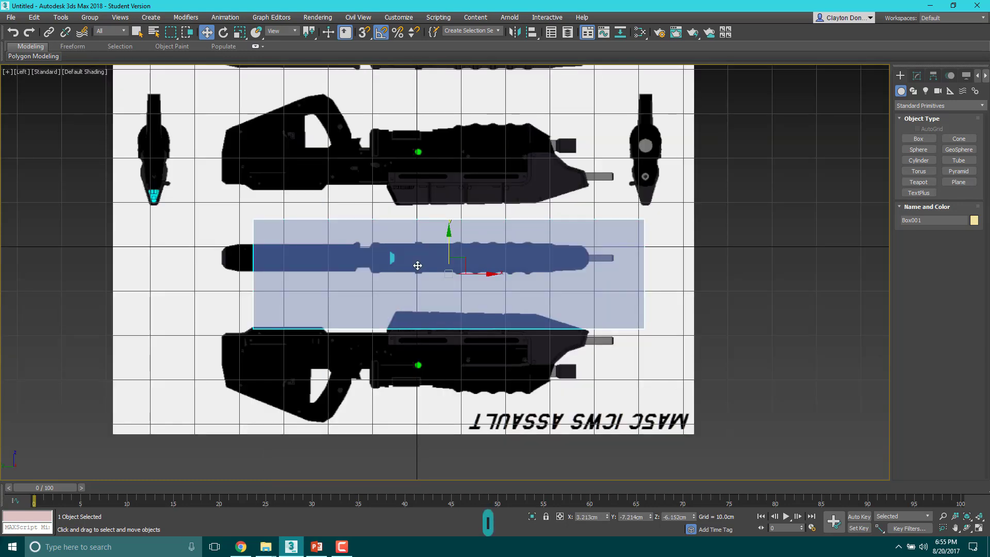
middle_drag(531, 274, 502, 277)
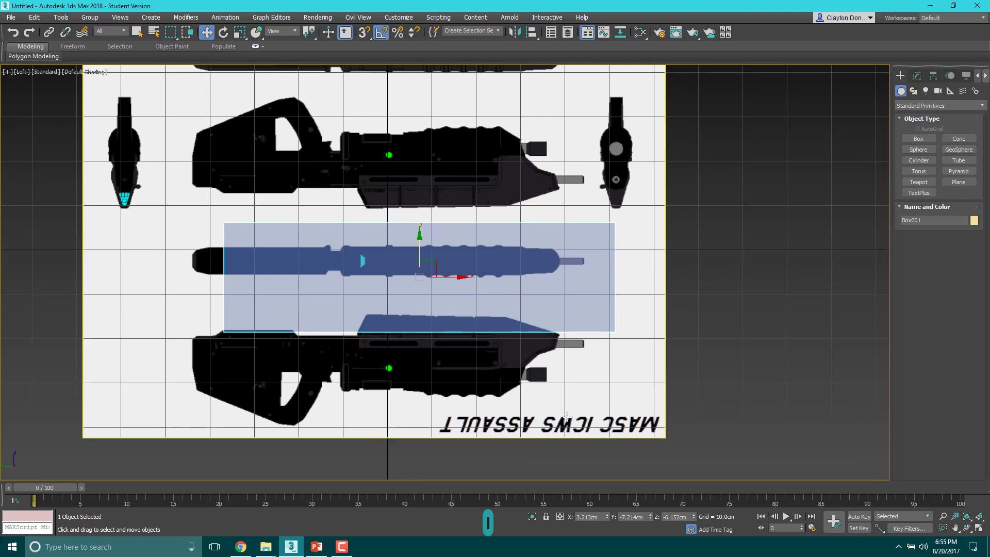
click(449, 234)
drag(386, 198, 385, 110)
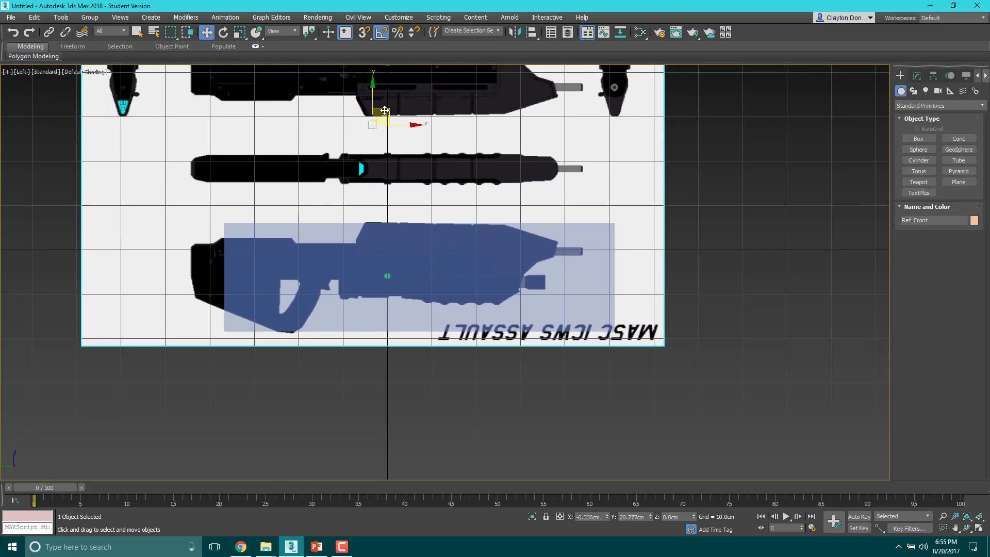
Nudge Box001 slightly down and shift it left to match the rifle's side drawing.
click(290, 252)
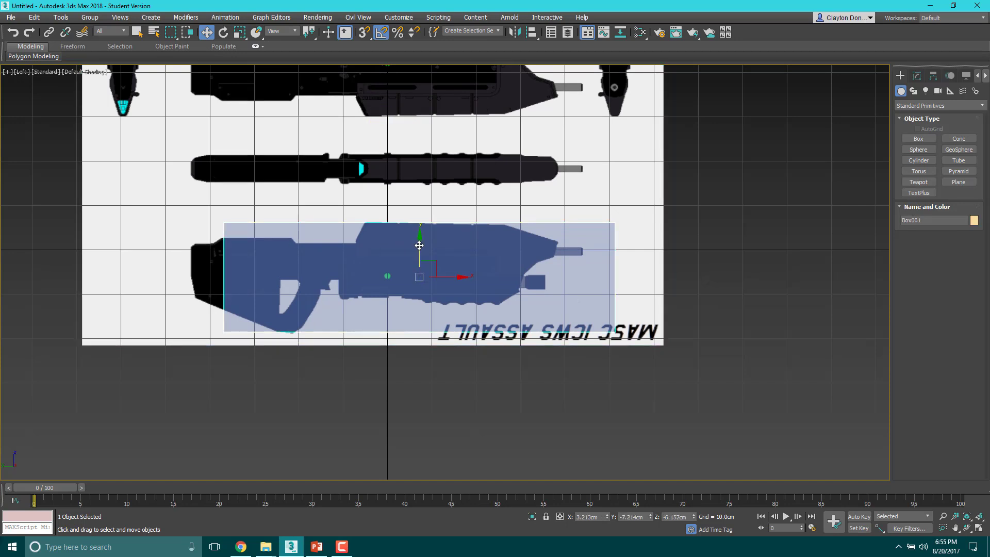
drag(413, 244, 420, 236)
key(r)
key(q)
key(w)
drag(452, 280, 423, 278)
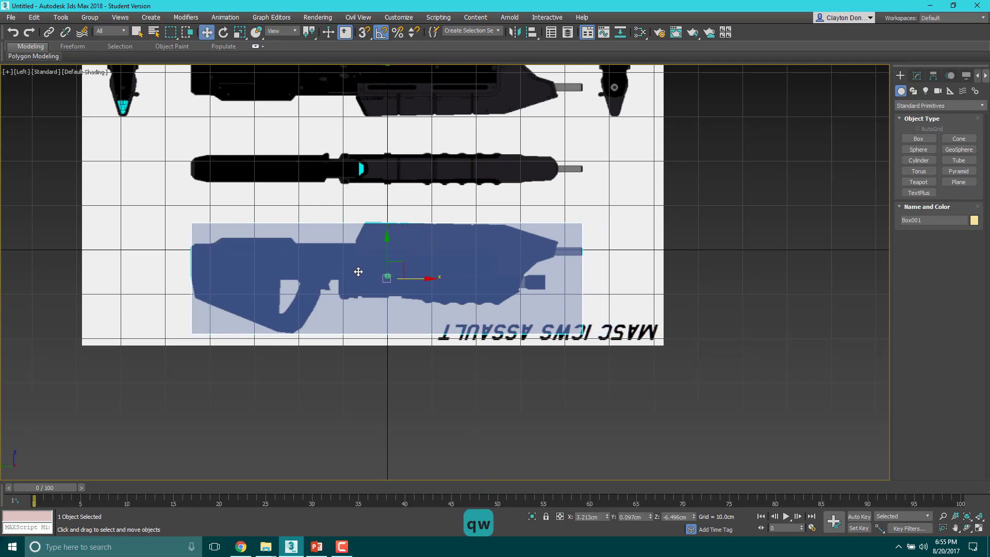
In Top view, select Ref_Top and move it slightly right along X.
key(t)
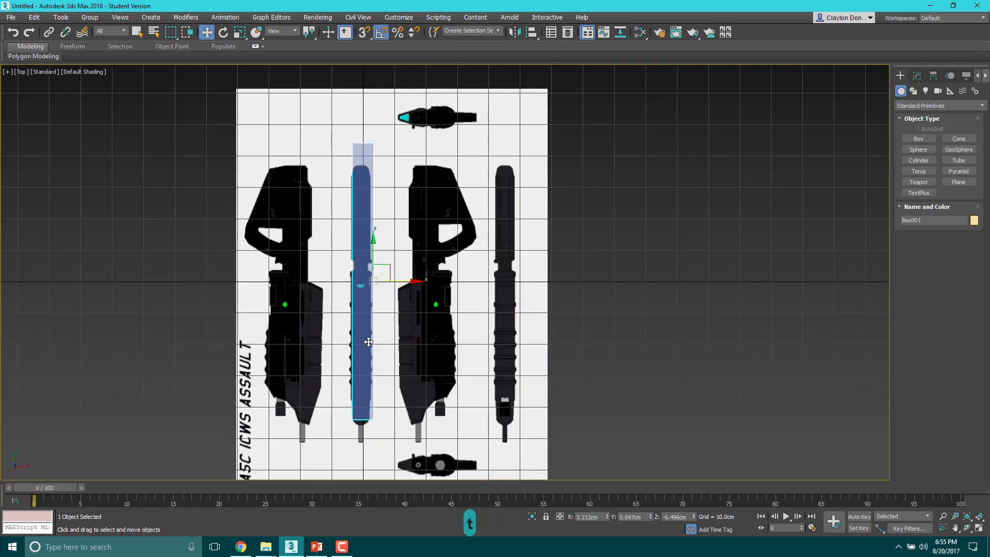
click(390, 384)
scroll(390, 330, up, 4)
middle_drag(398, 349, 422, 218)
drag(451, 126, 456, 126)
Move Ref_Top up to Y 3.107 cm so its slim rifle drawing sits under Box001.
middle_drag(424, 171, 413, 227)
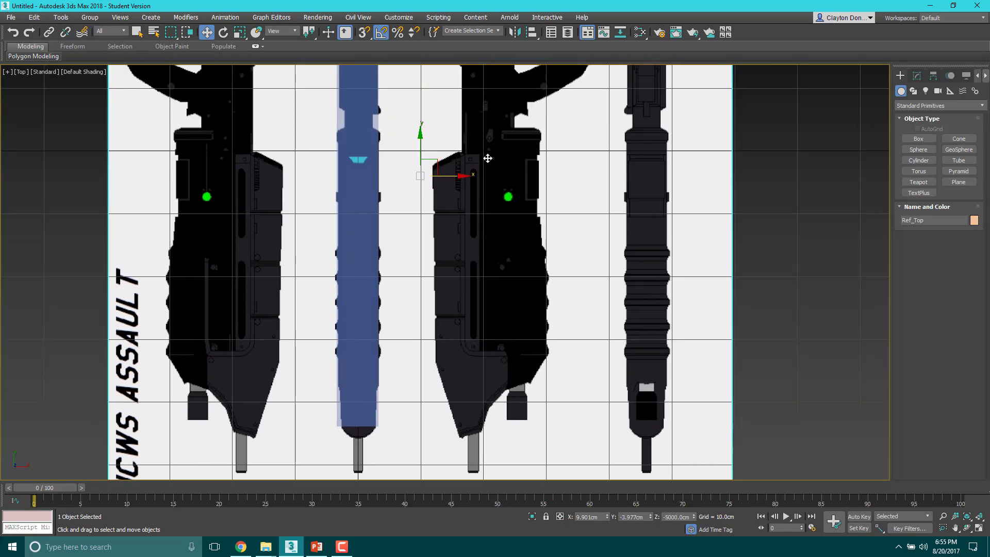
scroll(569, 200, down, 8)
scroll(378, 297, up, 5)
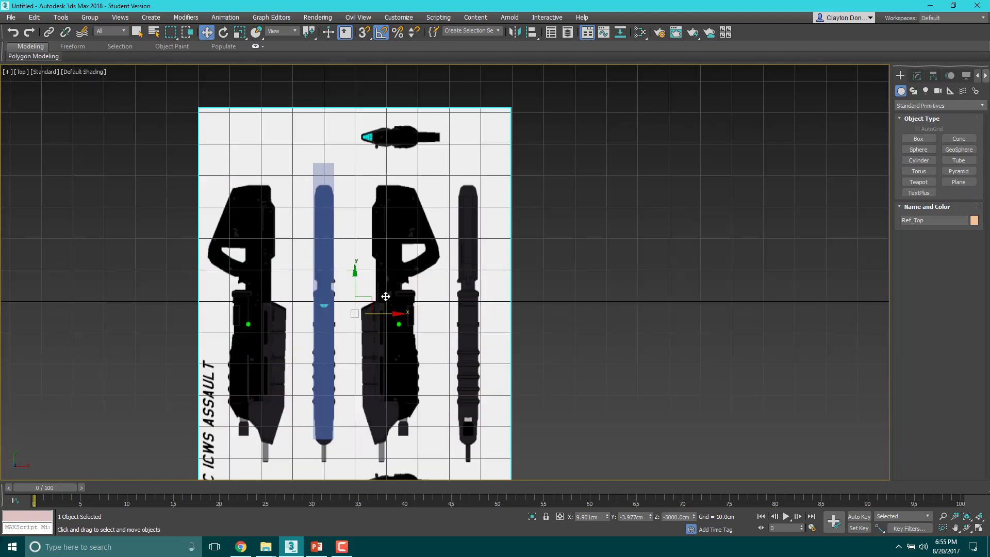
drag(358, 287, 362, 264)
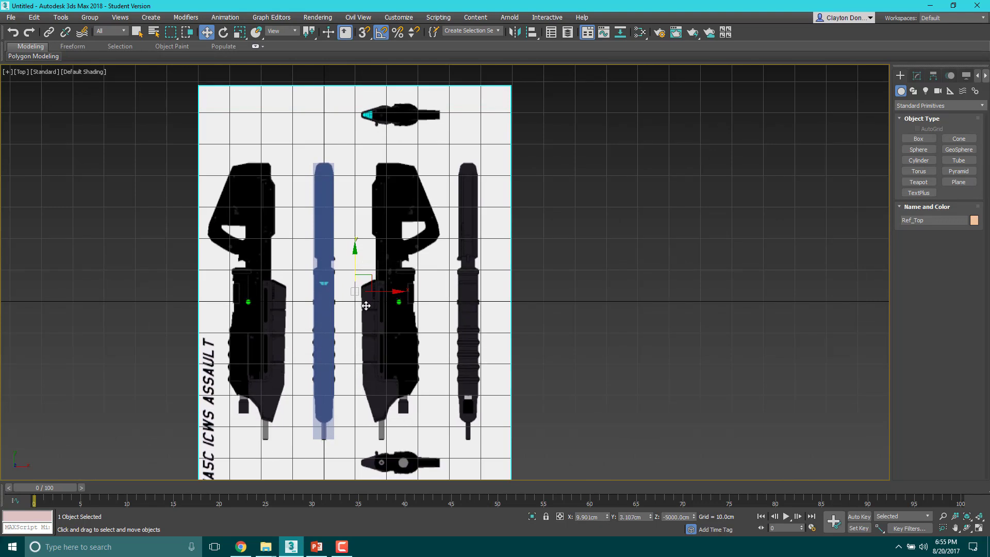
scroll(303, 306, up, 5)
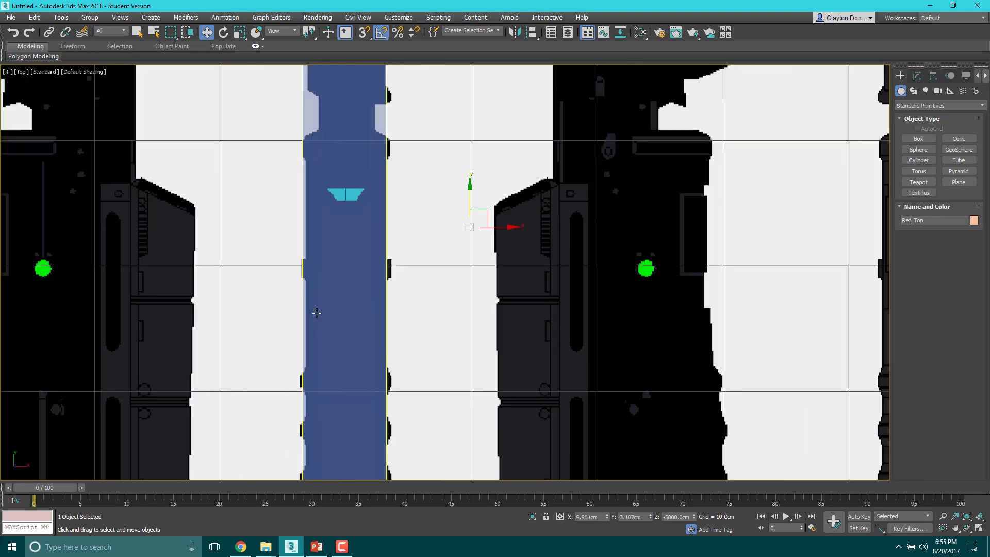
scroll(330, 308, down, 4)
alt+middle_drag(410, 354, 461, 296)
key(l)
scroll(442, 312, down, 3)
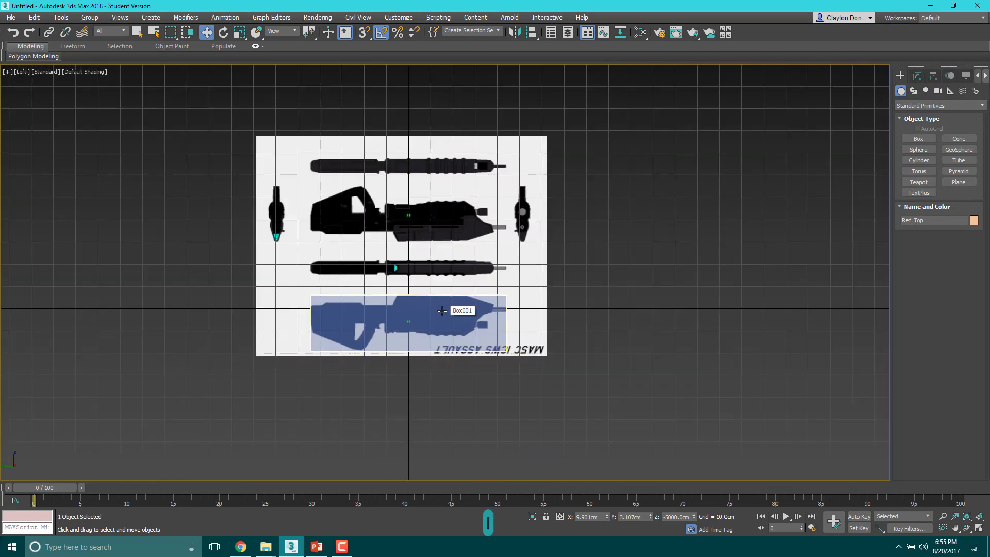
key(t)
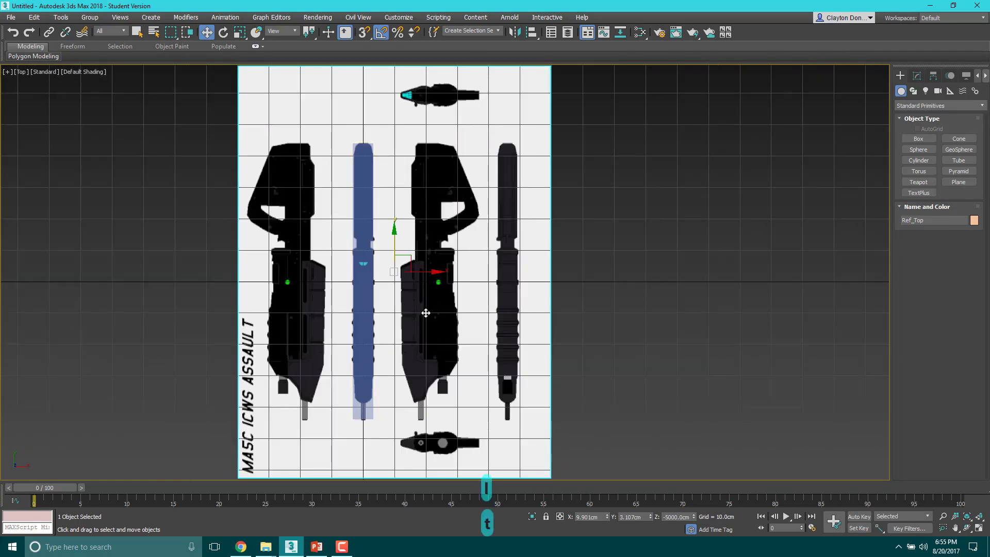
In Front view, nudge Ref_Left down to Z 8.482 cm and slightly left to match Box001.
key(f)
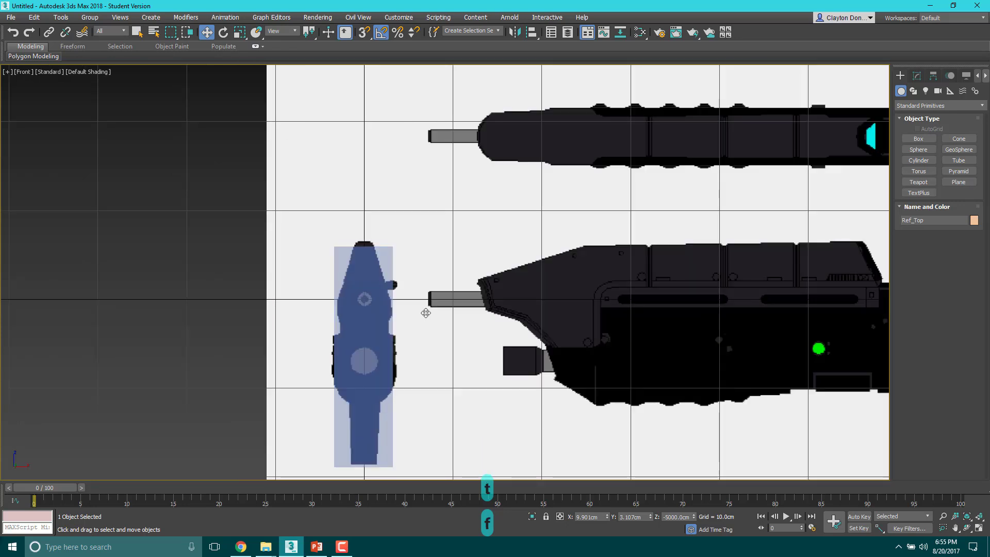
scroll(426, 313, down, 2)
click(388, 316)
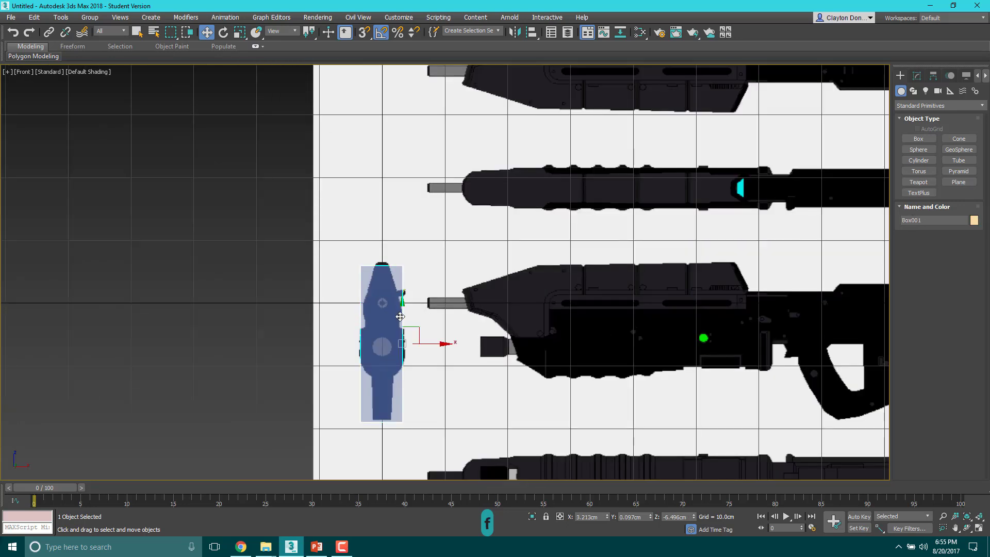
click(405, 315)
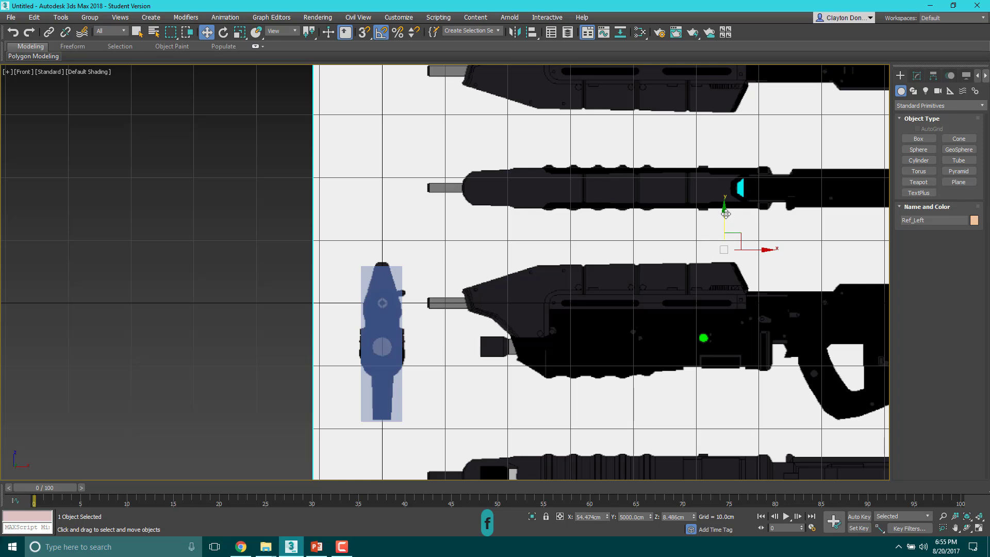
drag(726, 213, 722, 220)
drag(764, 250, 762, 250)
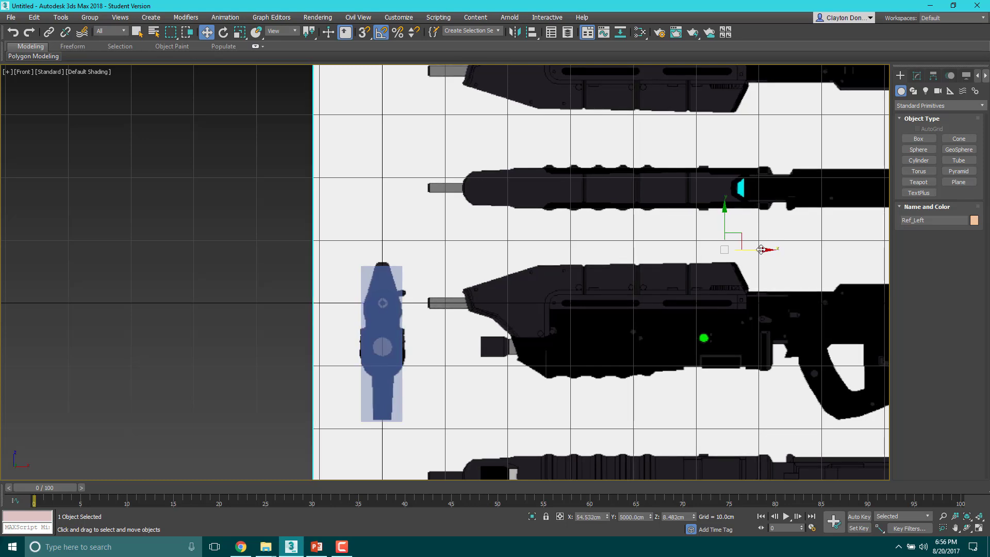
drag(760, 250, 760, 249)
key(l)
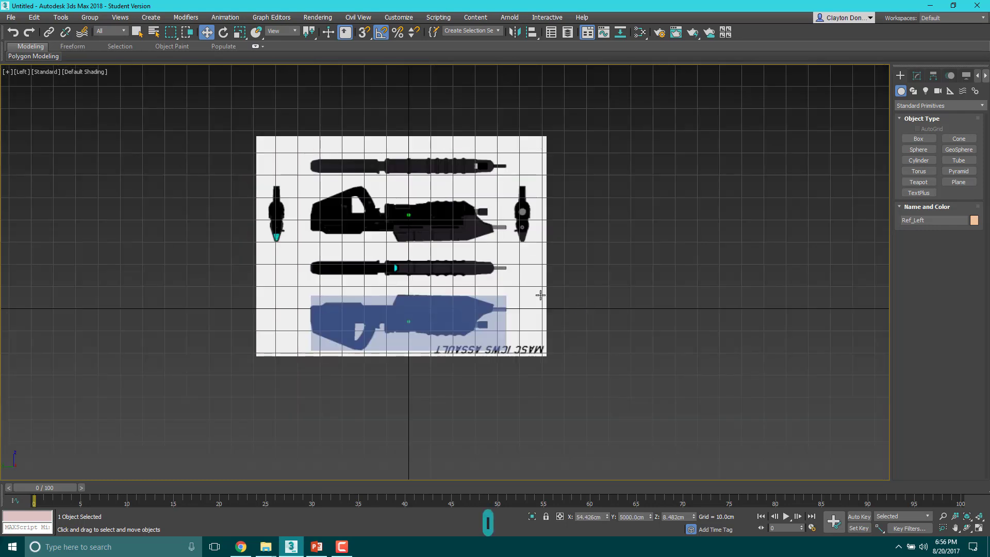
click(414, 332)
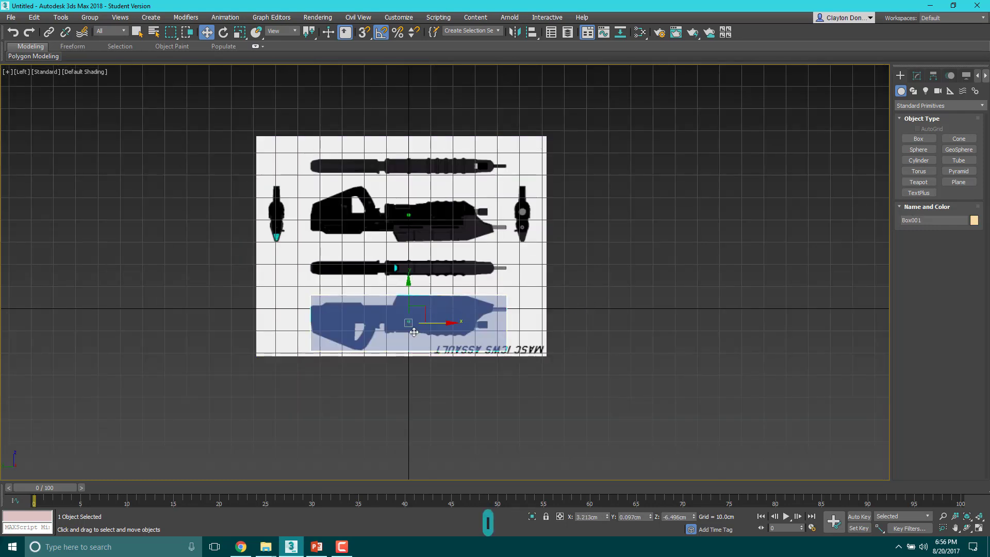
click(641, 370)
click(380, 299)
alt+middle_drag(379, 299, 415, 338)
key(p)
scroll(426, 323, down, 5)
alt+middle_drag(434, 351, 421, 349)
scroll(420, 349, down, 3)
scroll(363, 364, down, 5)
alt+middle_drag(363, 364, 320, 438)
scroll(340, 413, up, 5)
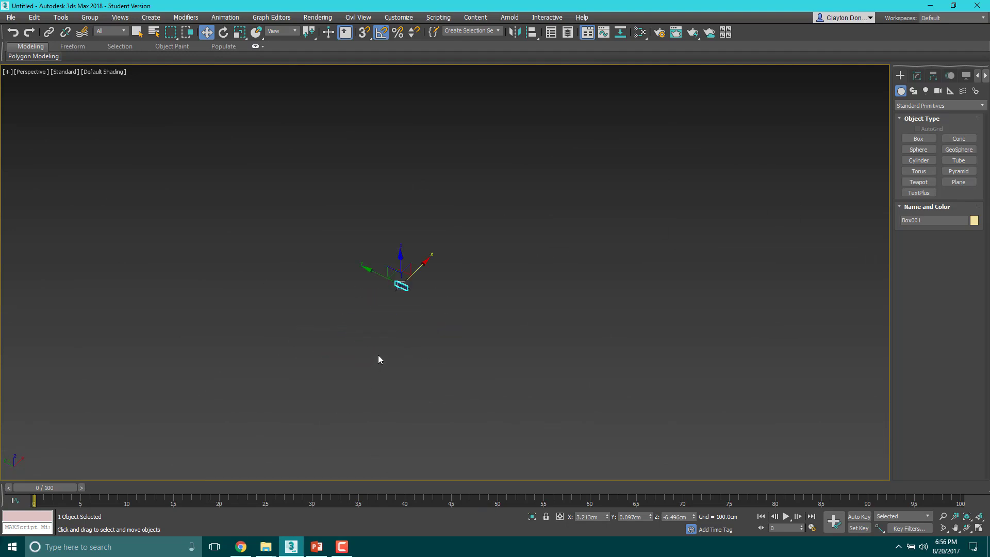
middle_drag(415, 296, 381, 432)
scroll(476, 334, down, 3)
Select all three reference planes and turn off Show Frozen in Gray in their Object Properties.
click(527, 285)
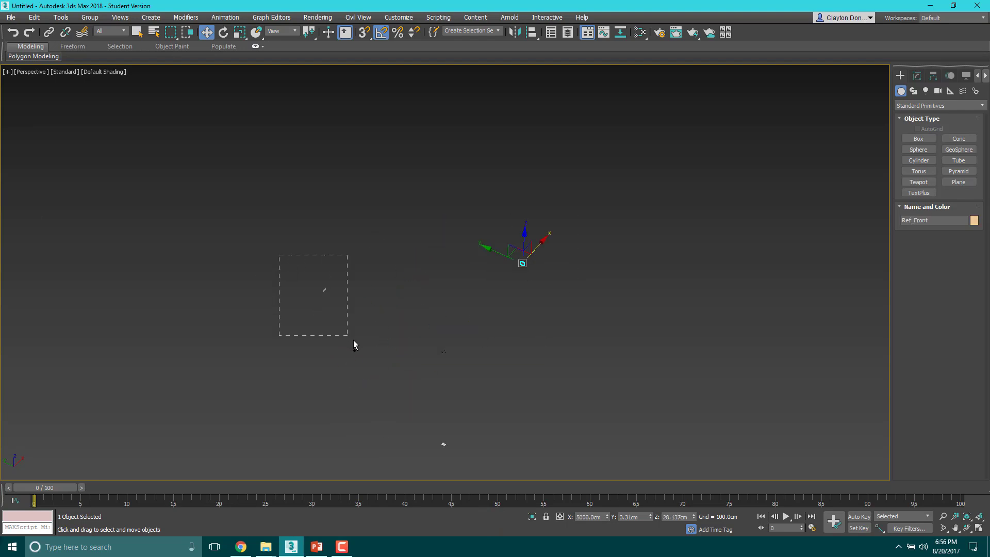
ctrl+drag(354, 339, 355, 340)
ctrl+drag(360, 371, 486, 459)
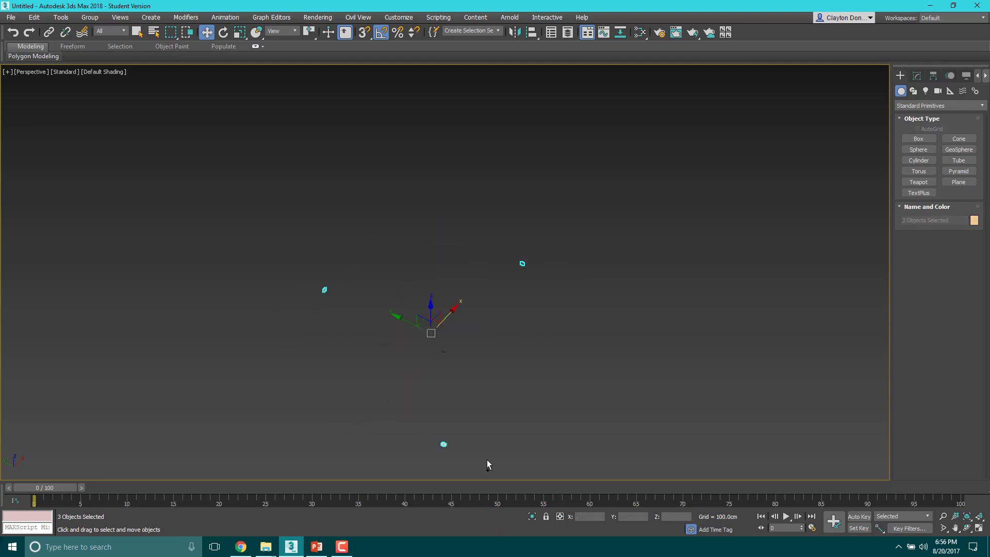
right_click(443, 443)
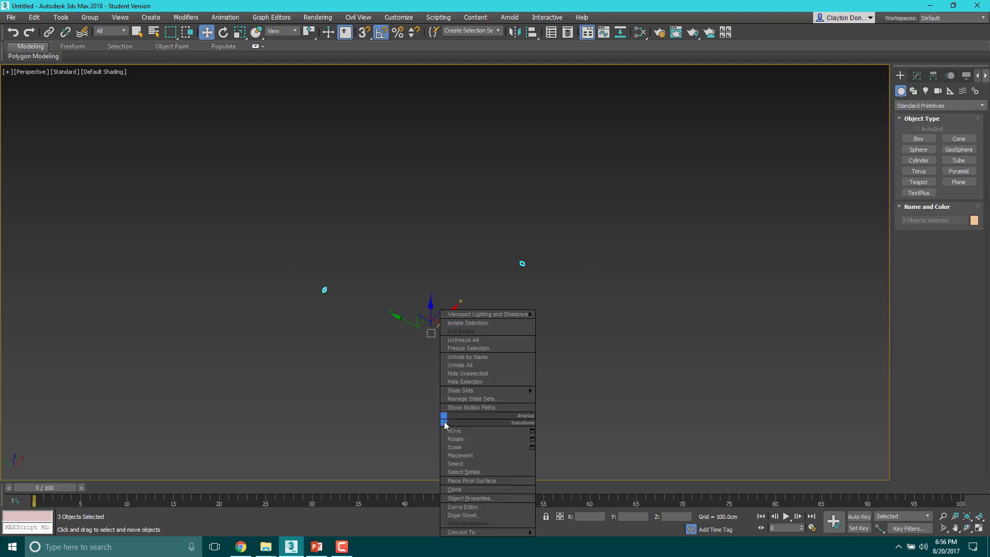
click(456, 498)
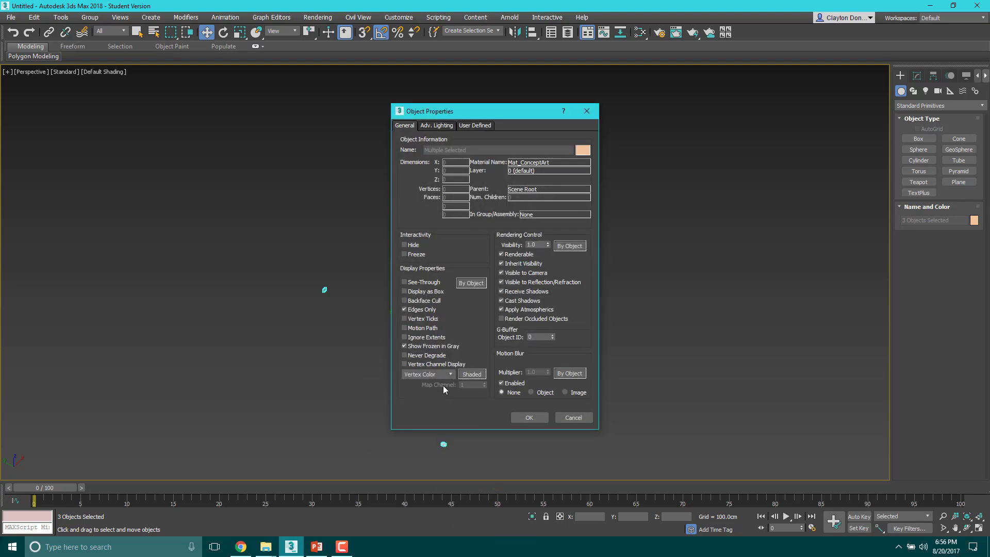
click(404, 346)
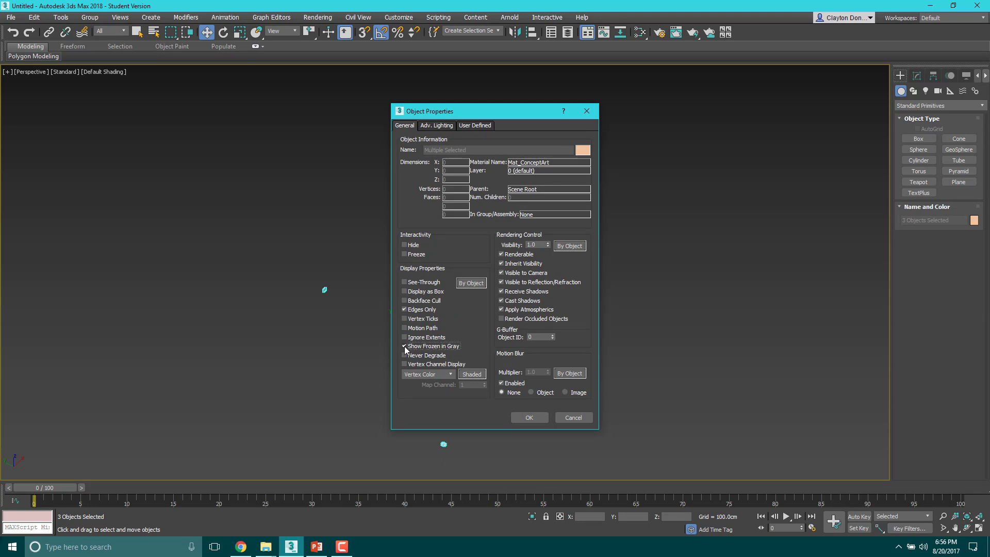
click(521, 419)
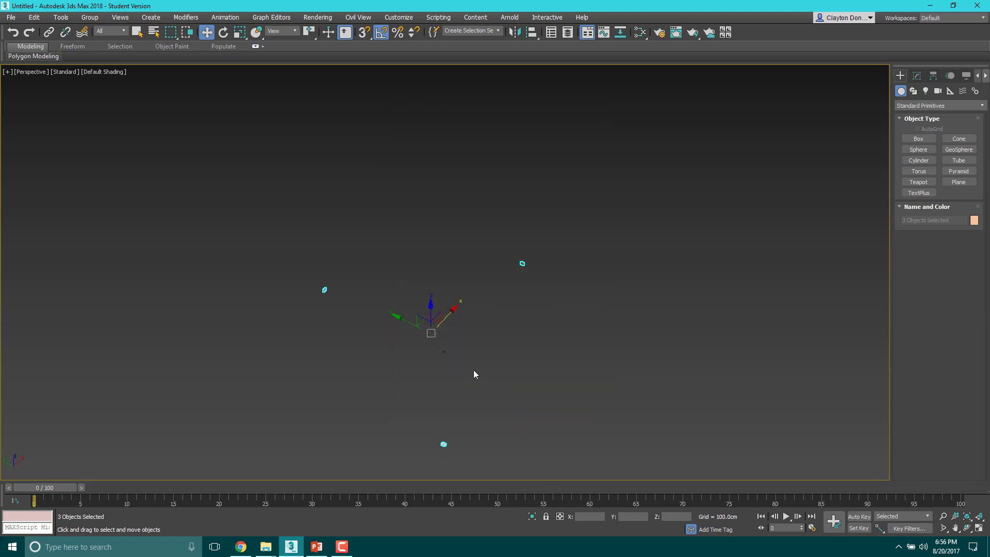
Freeze the three selected reference planes.
right_click(325, 290)
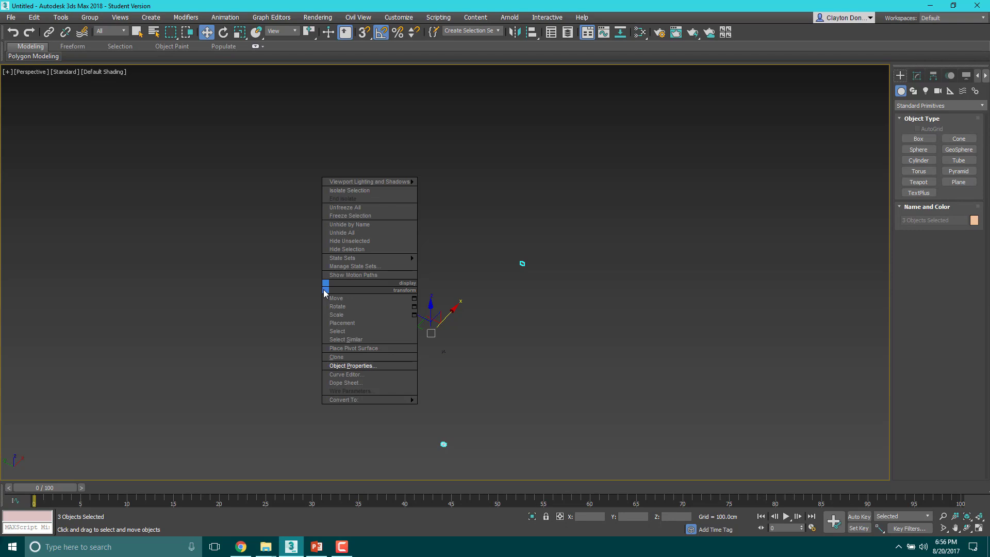
click(360, 217)
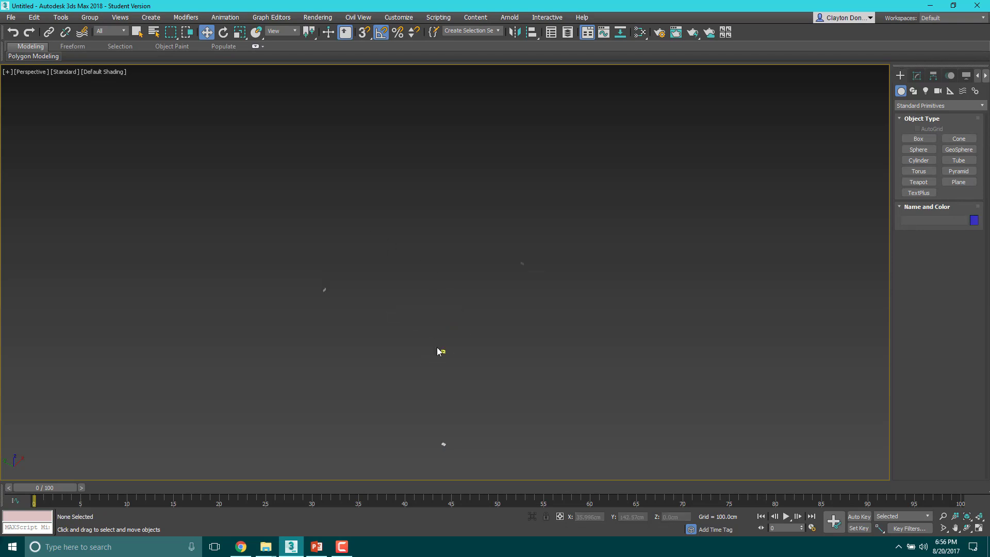
drag(472, 370, 471, 370)
drag(629, 457, 252, 197)
alt+middle_drag(449, 375, 462, 357)
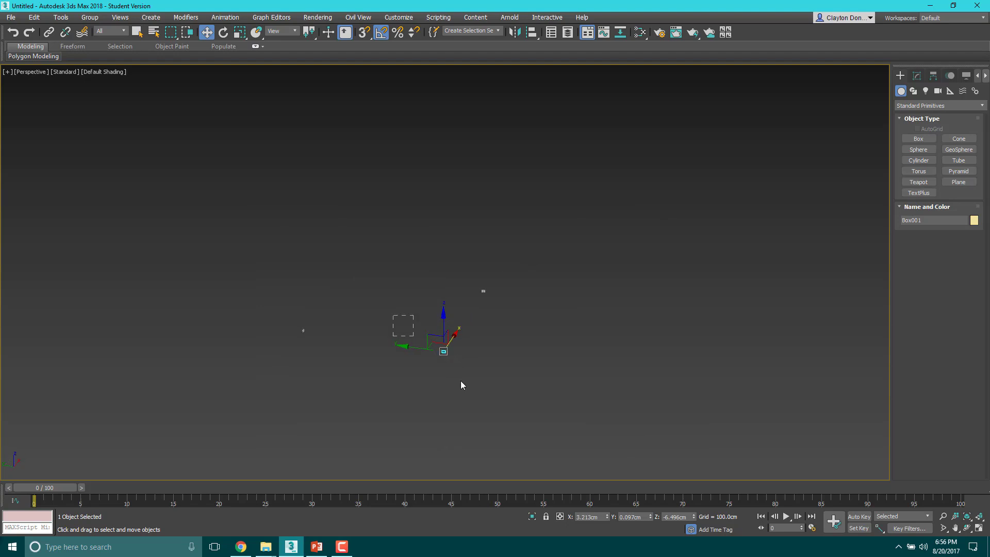
key(f)
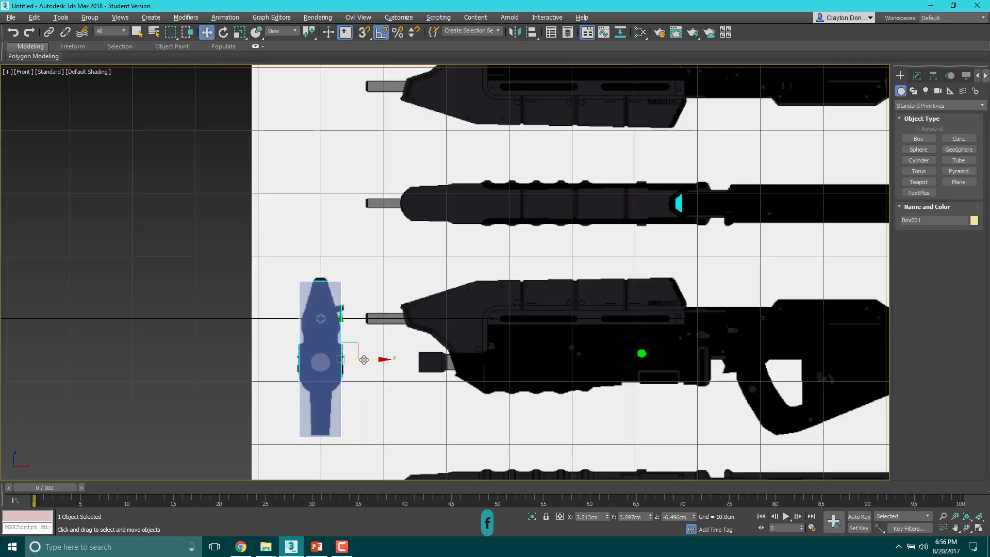
alt+middle_drag(472, 370, 496, 383)
scroll(496, 383, up, 5)
key(f)
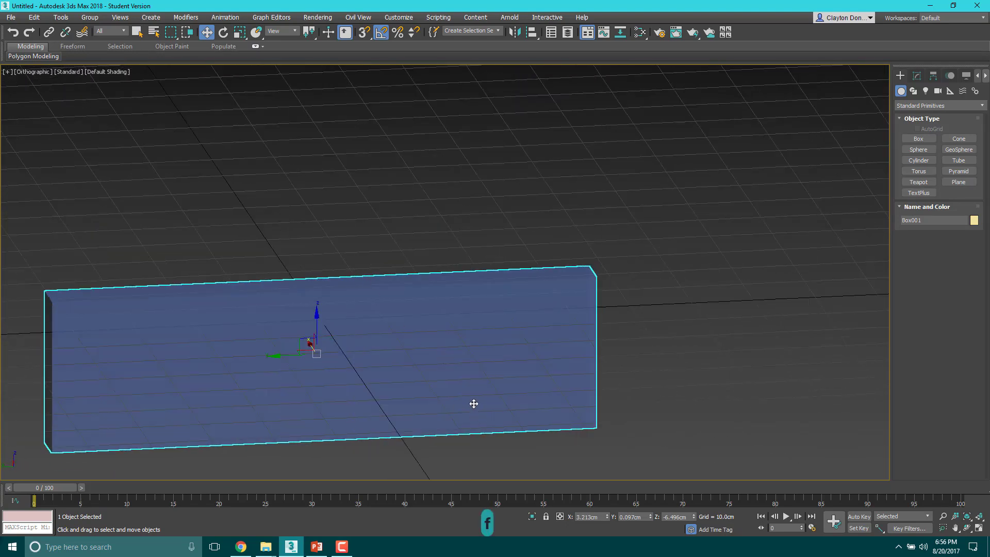
key(l)
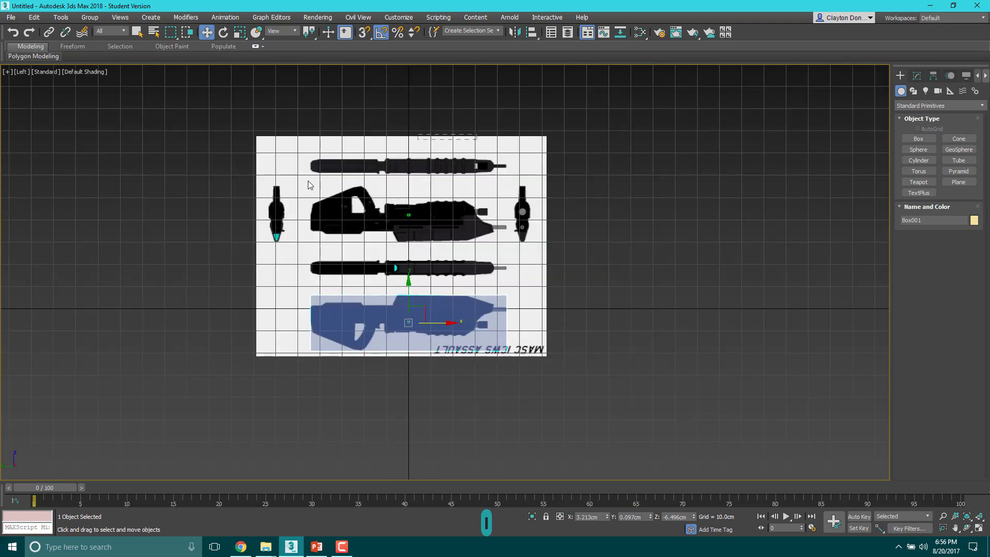
scroll(449, 326, up, 4)
alt+middle_drag(449, 325, 673, 300)
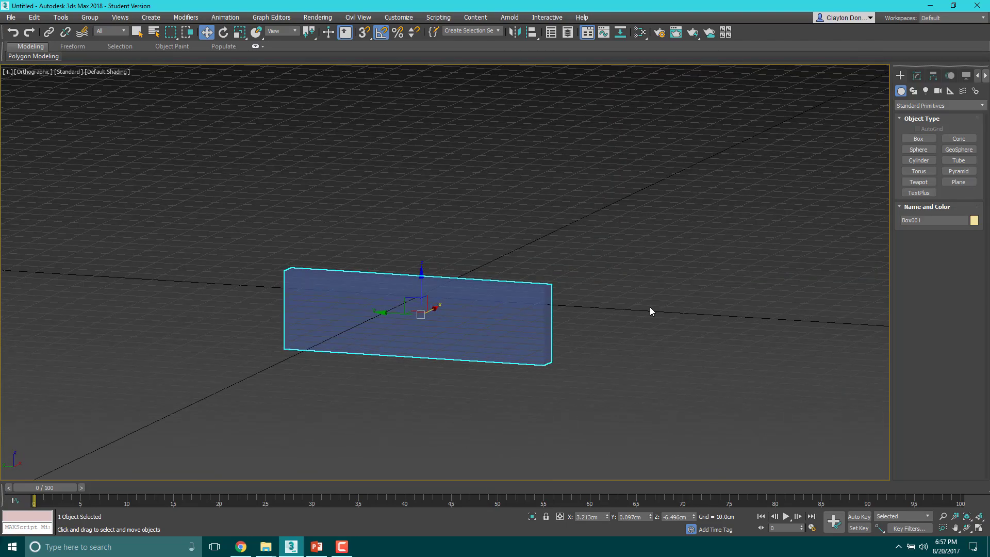
key(l)
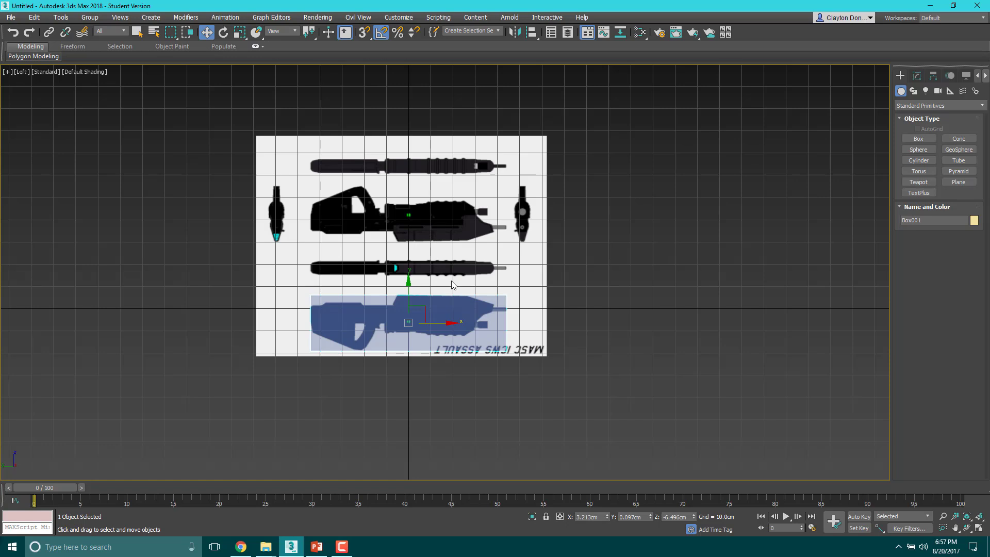
Deselect Box001 by clicking empty space in the Left viewport.
click(518, 161)
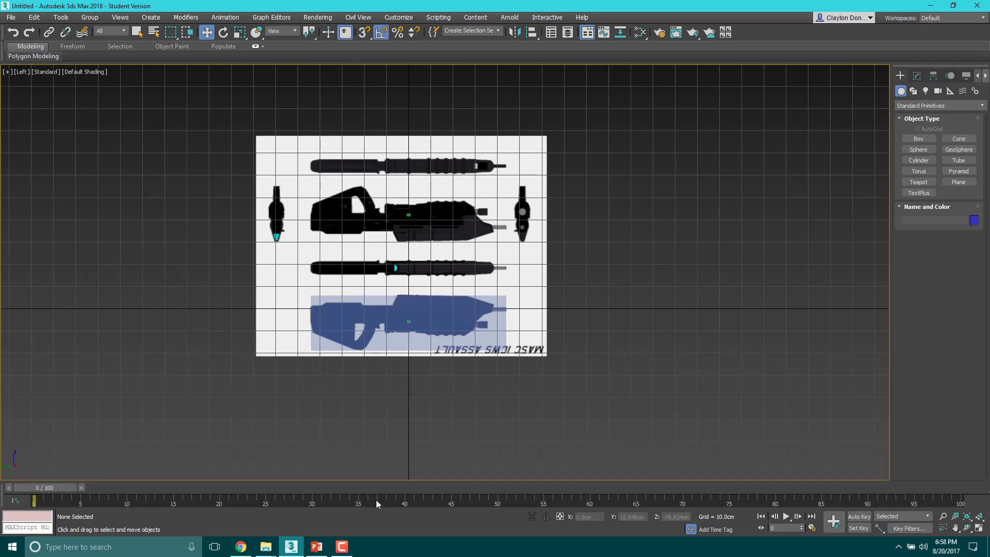
Bring up the PowerPoint tutorial and revisit the Step 3 and Research the Object slides.
click(310, 551)
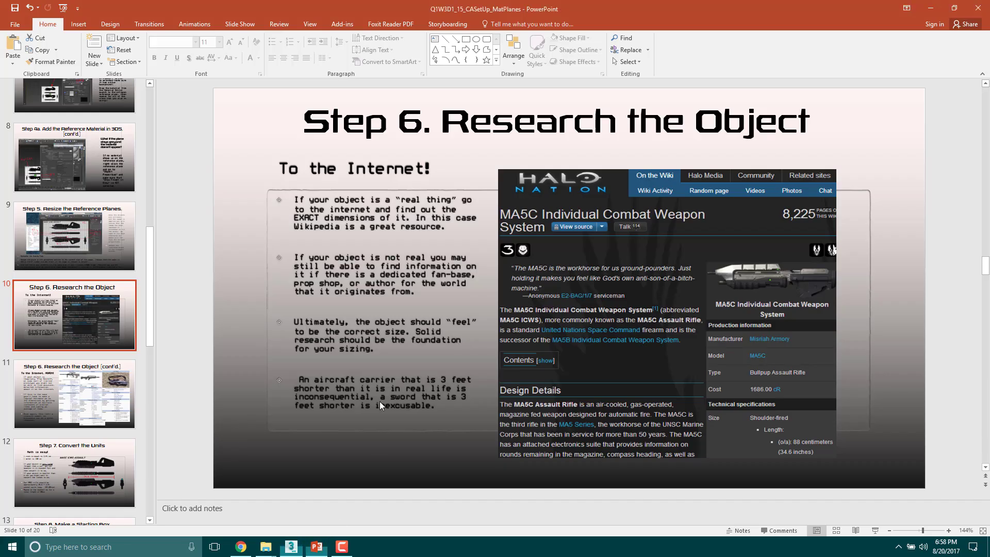
click(67, 406)
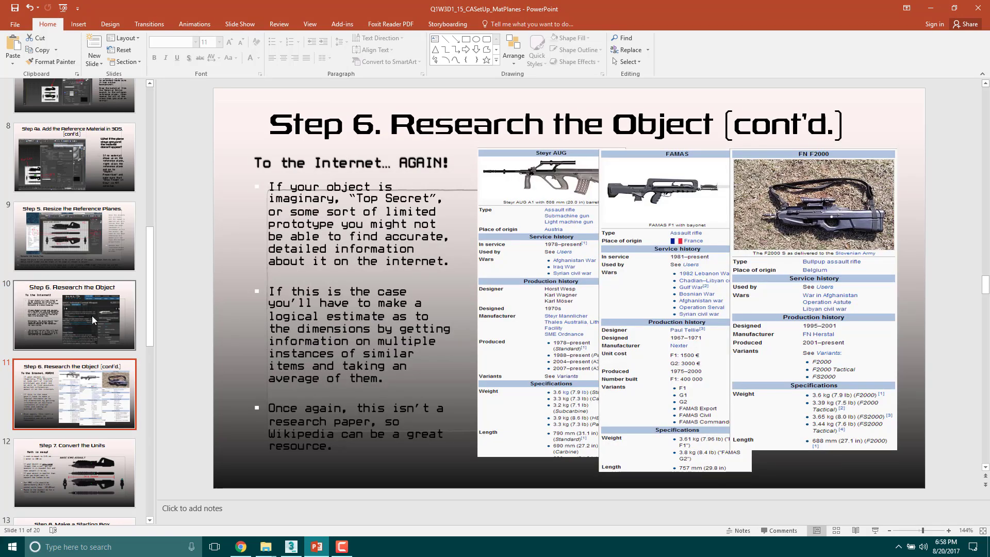
scroll(94, 318, up, 2)
click(118, 202)
scroll(97, 283, down, 5)
click(97, 266)
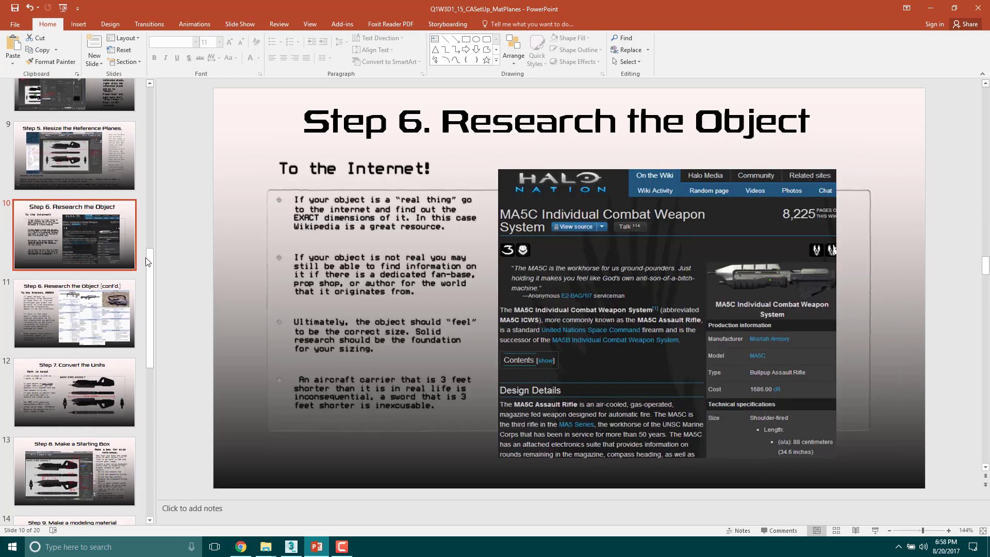
key(Down)
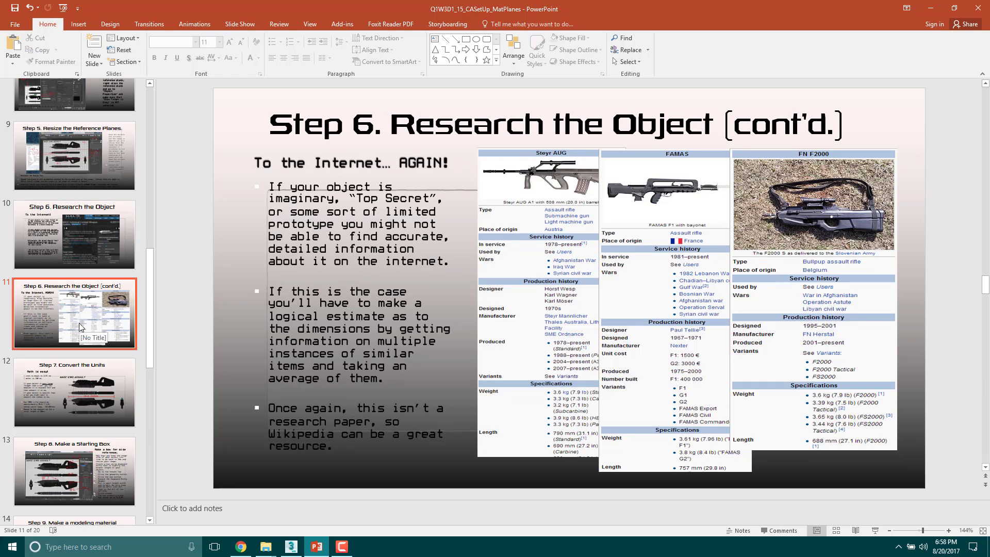
Browse from Convert the Units through Check Your Work to the final 'Step 15. More Fun!' slide.
click(82, 384)
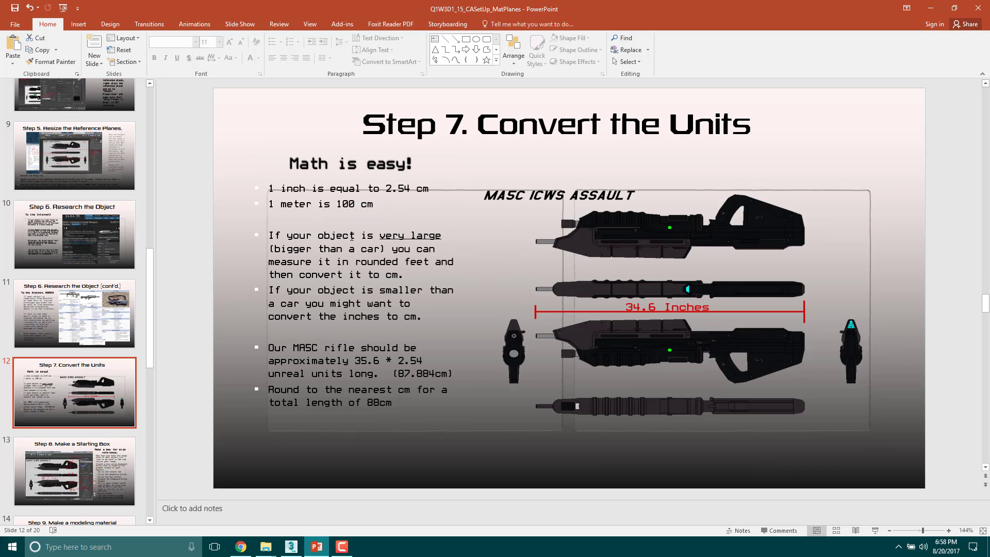
click(64, 452)
scroll(91, 403, down, 4)
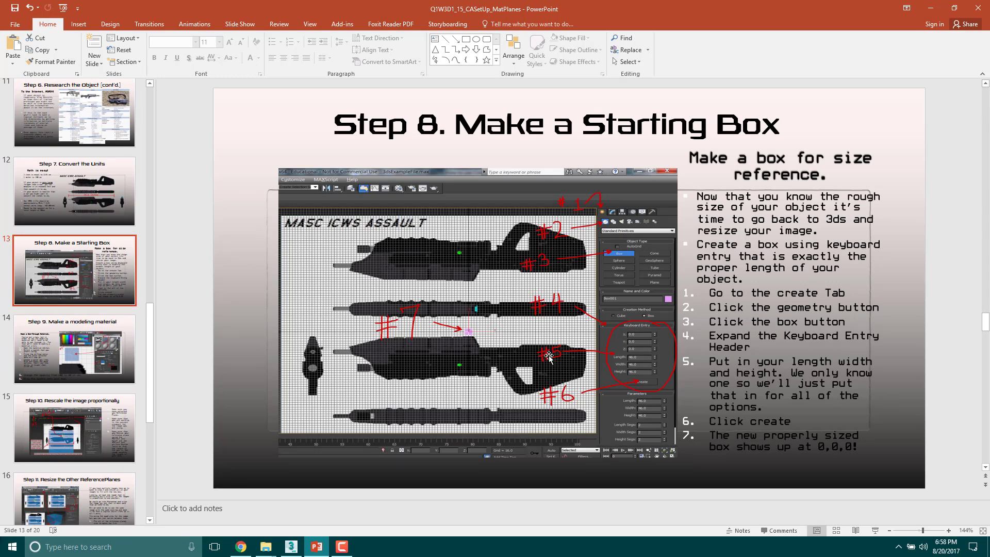
click(119, 447)
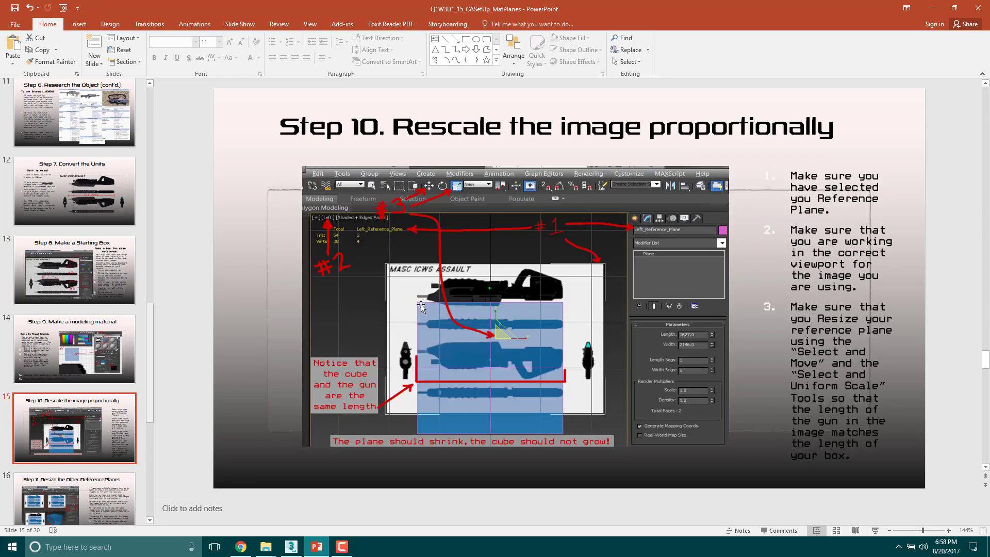
scroll(95, 436, down, 3)
click(96, 368)
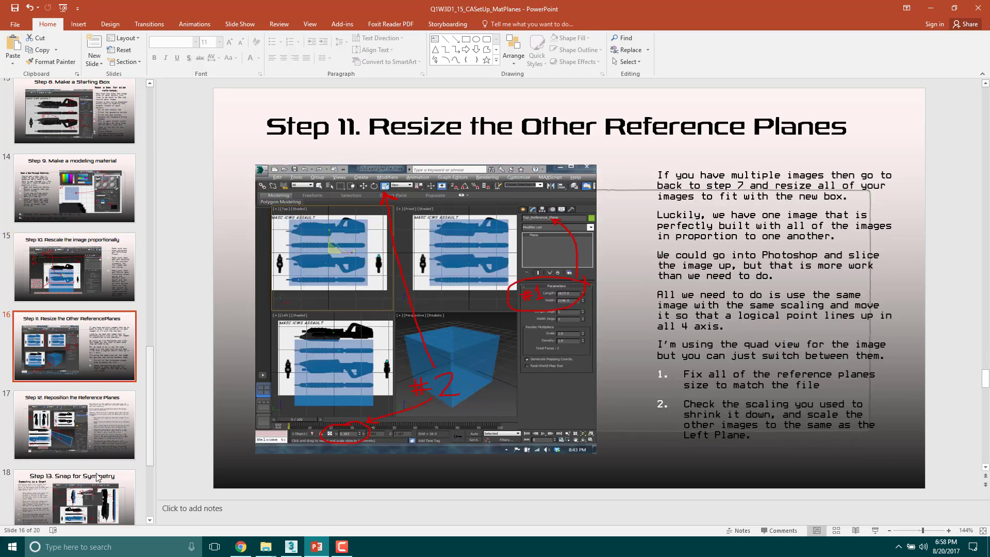
key(Down)
key(Down)
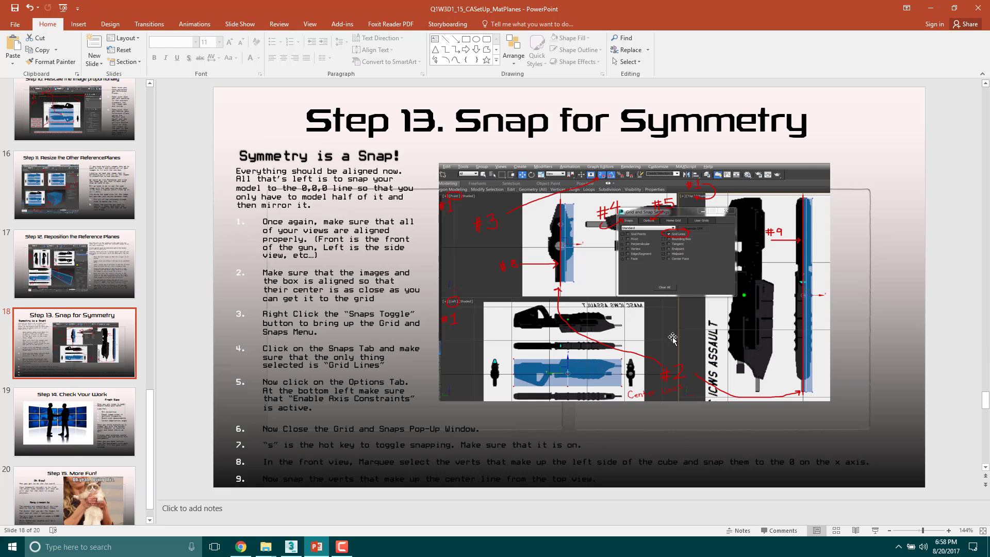
key(Up)
key(Up)
key(Up)
key(Up)
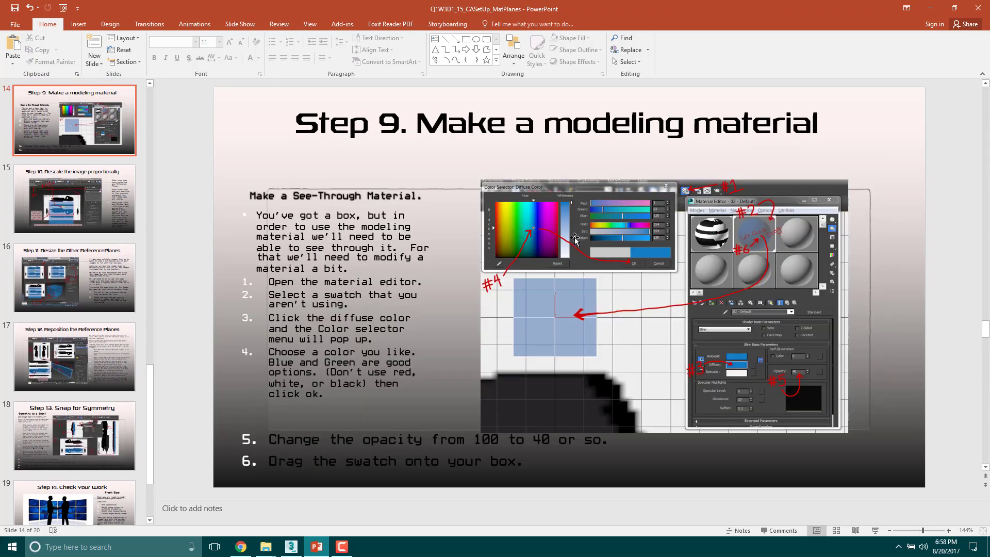
key(Down)
key(Down)
scroll(111, 455, down, 1)
click(103, 391)
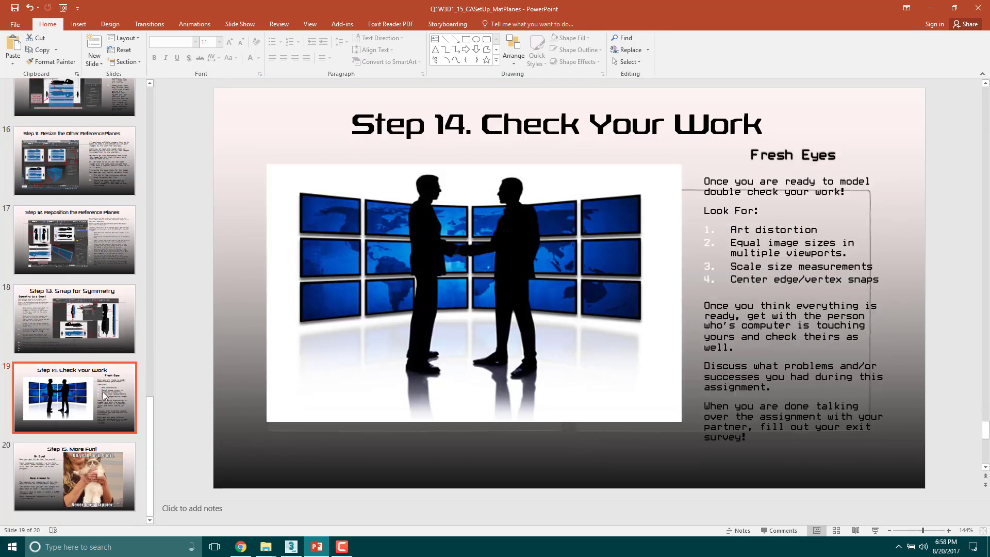
click(26, 481)
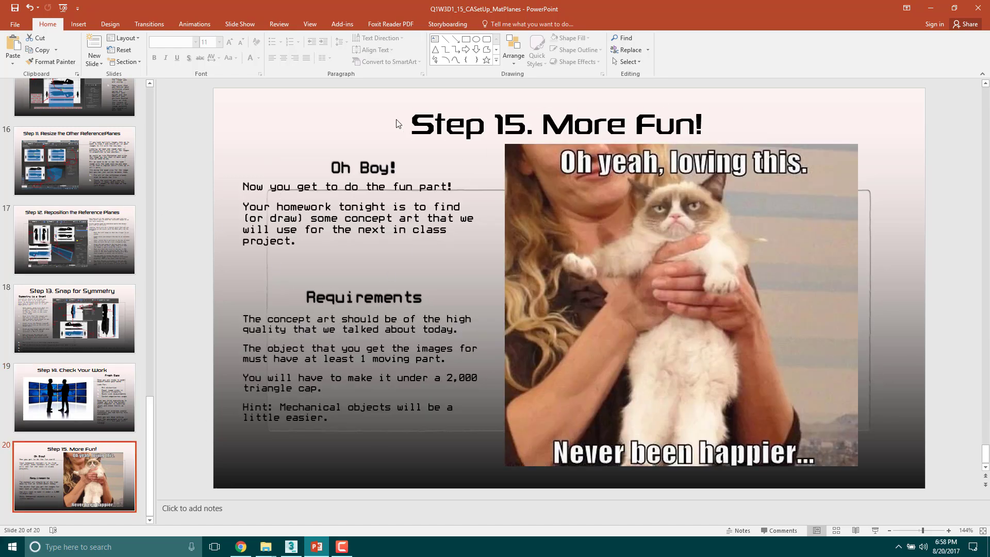
Minimize PowerPoint and select Box001 in the Left view, activating its Name field.
click(930, 7)
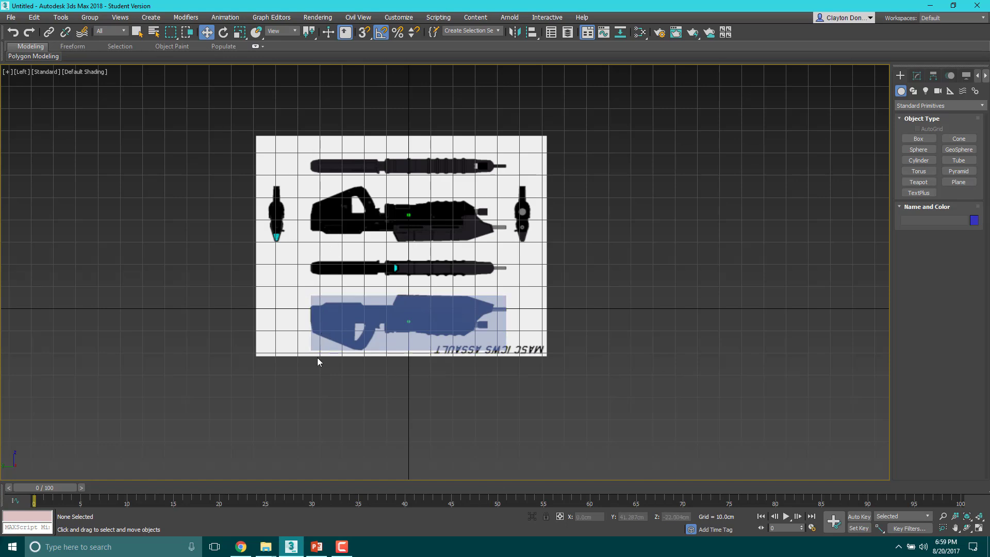
click(382, 335)
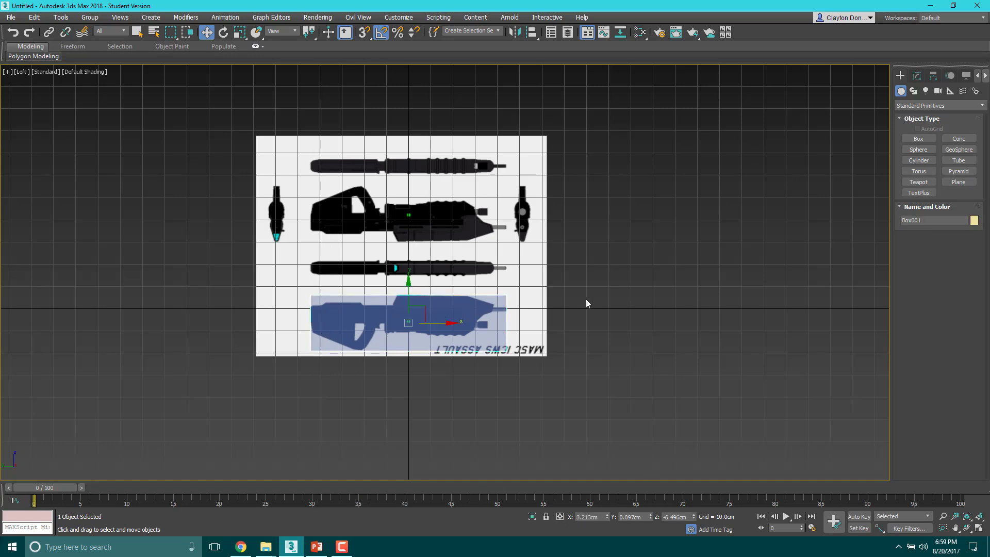
click(935, 220)
In the Modify panel, set Box001's Height to 50 cm and Length to 76 cm, then nudge it up.
click(917, 76)
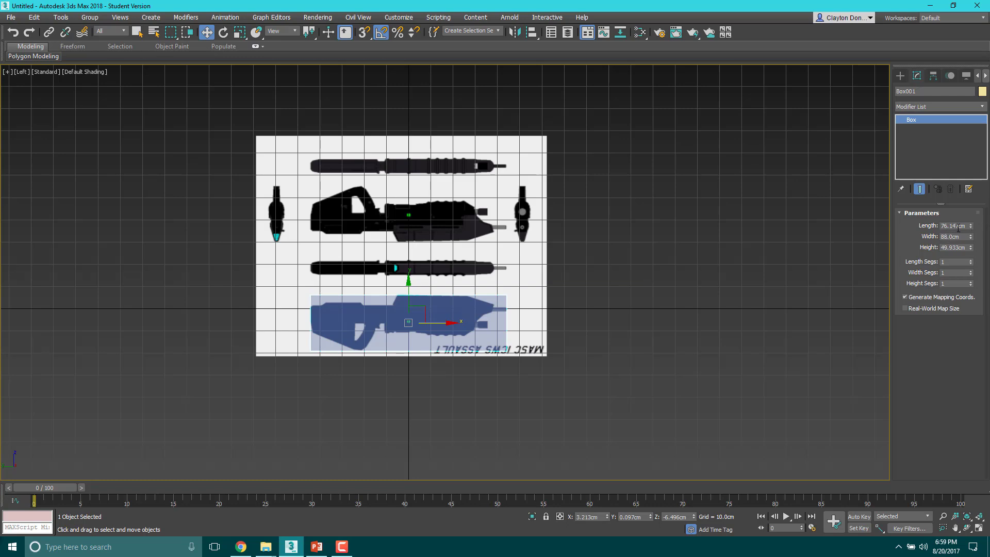
drag(958, 245, 911, 244)
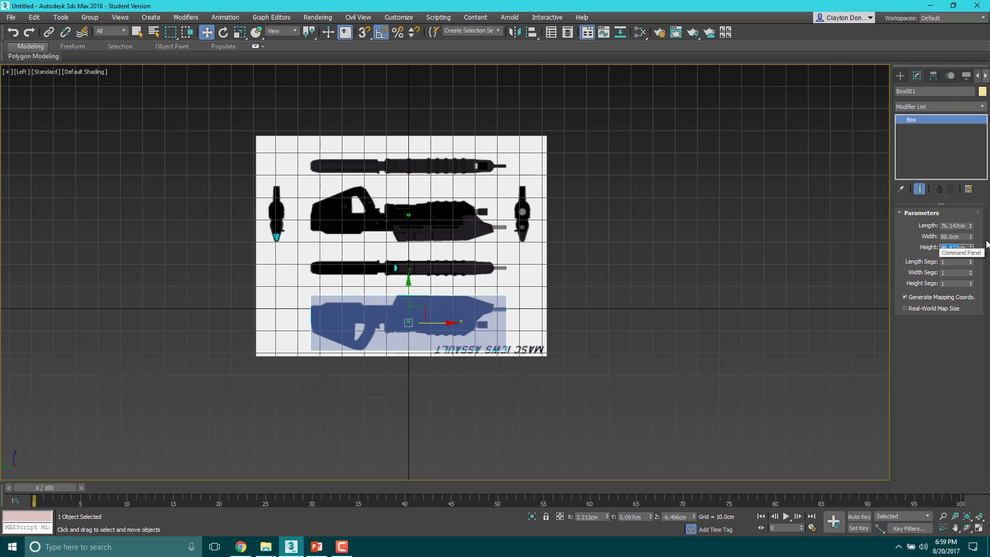
text(50)
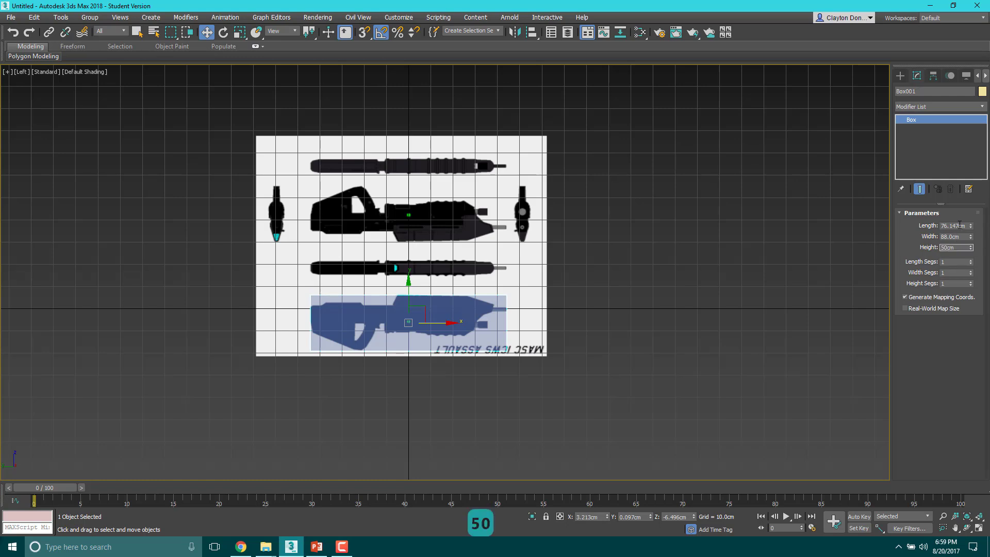
drag(959, 225, 906, 229)
text(76)
key(Return)
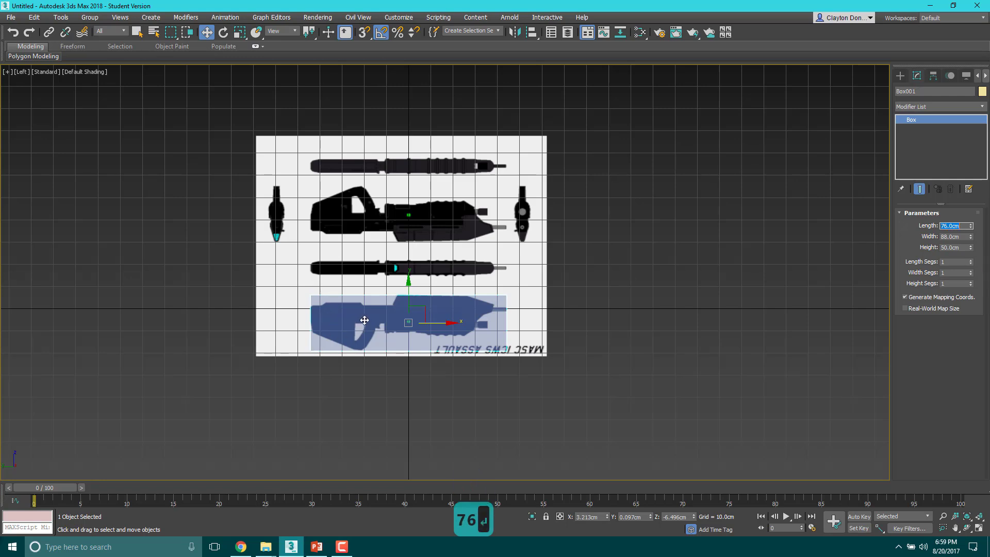
scroll(407, 312, up, 10)
drag(400, 311, 406, 308)
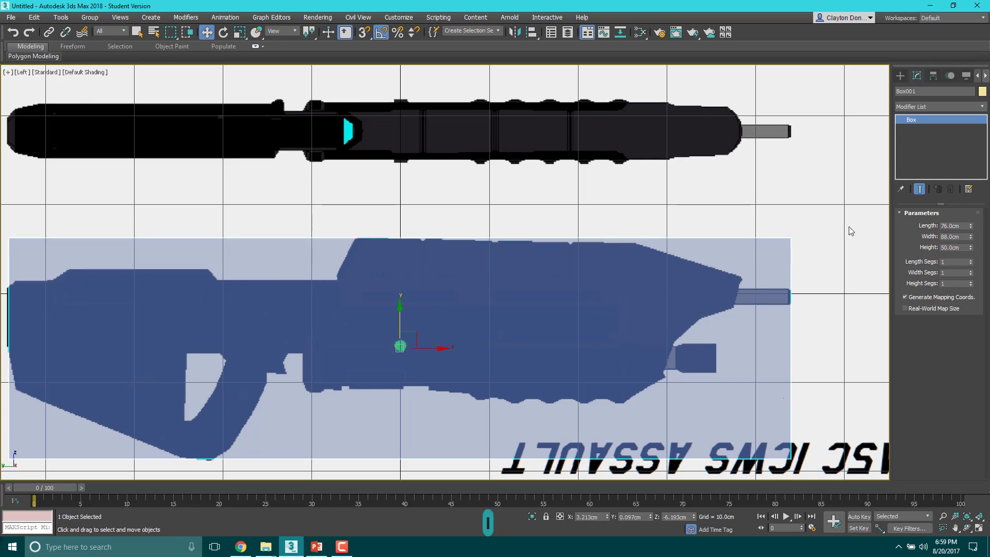
Pan the Left view, then switch to Front view and zoom out on the rifle's end-on drawing.
middle_drag(514, 214, 579, 187)
key(t)
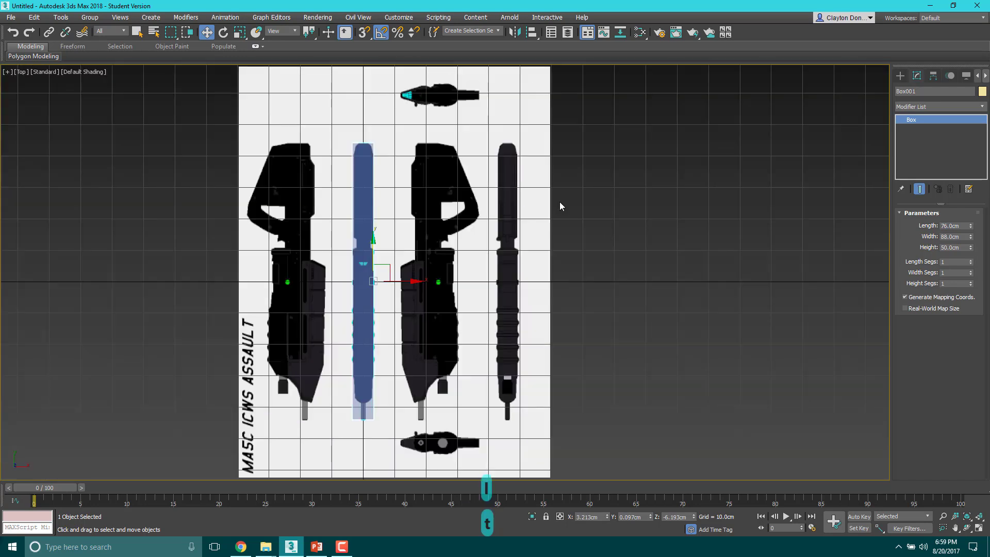
key(f)
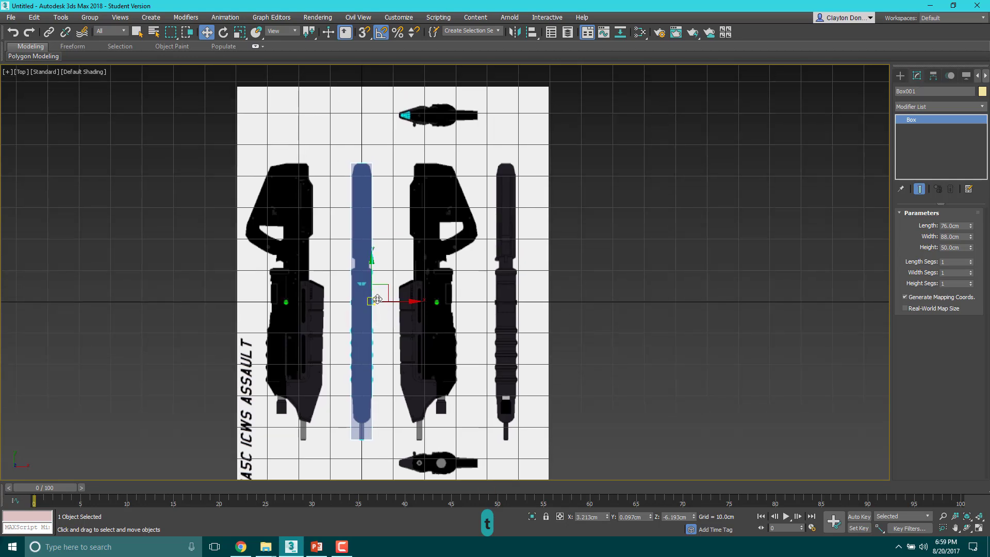
scroll(546, 245, down, 4)
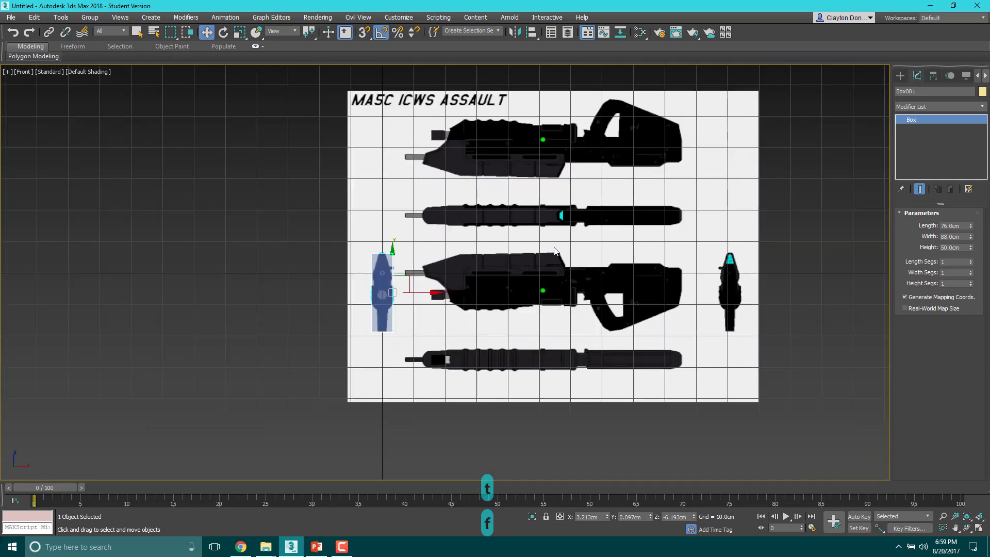